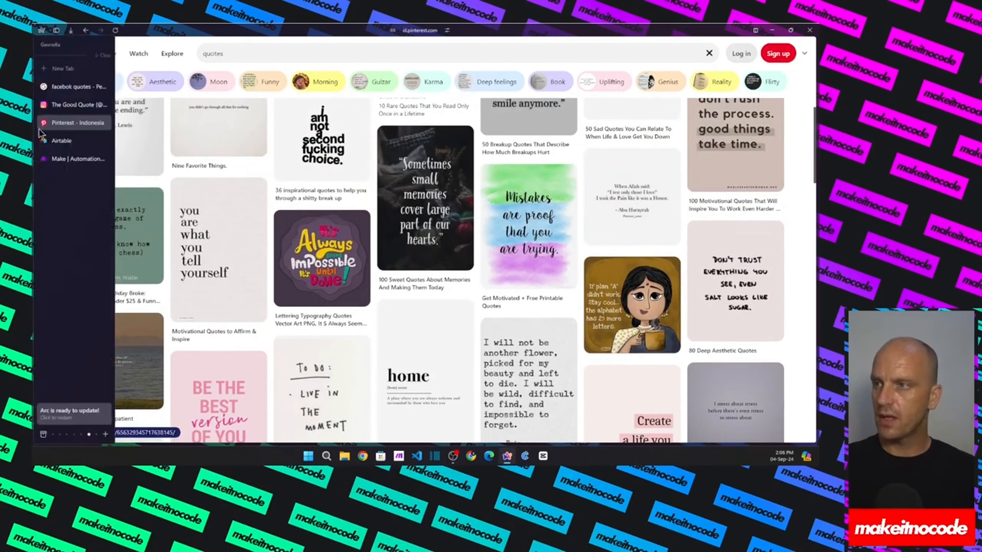
Look through the quote posts on The Good Quote's Instagram page and the quote images in the Google results for Facebook quotes
click(57, 104)
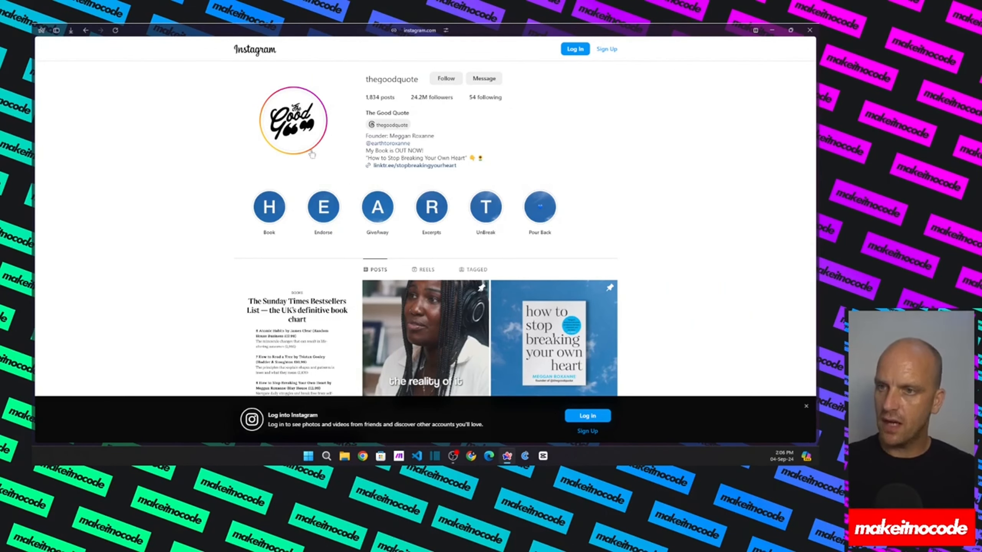
scroll(230, 193, down, 10)
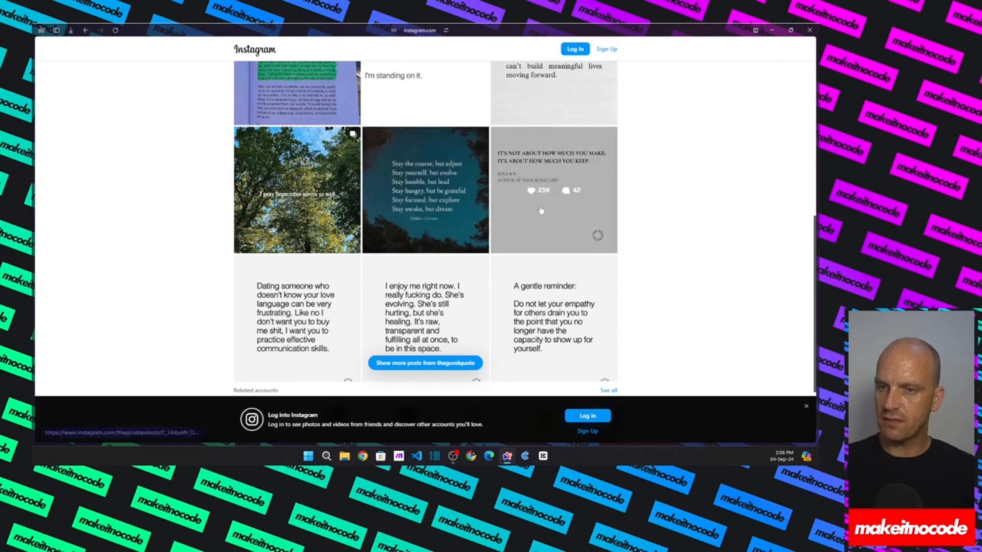
scroll(424, 266, down, 2)
scroll(424, 266, down, 1)
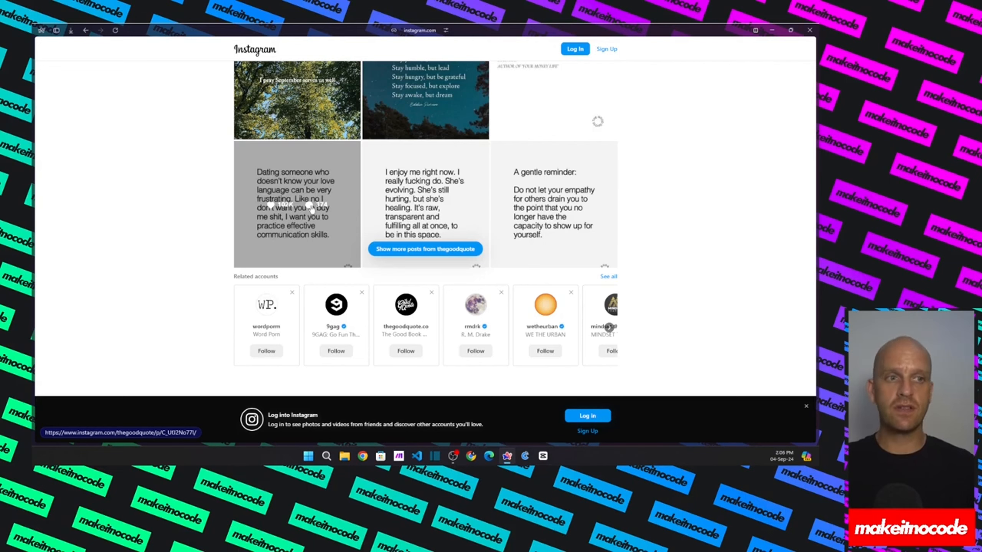
mouse_move(34, 163)
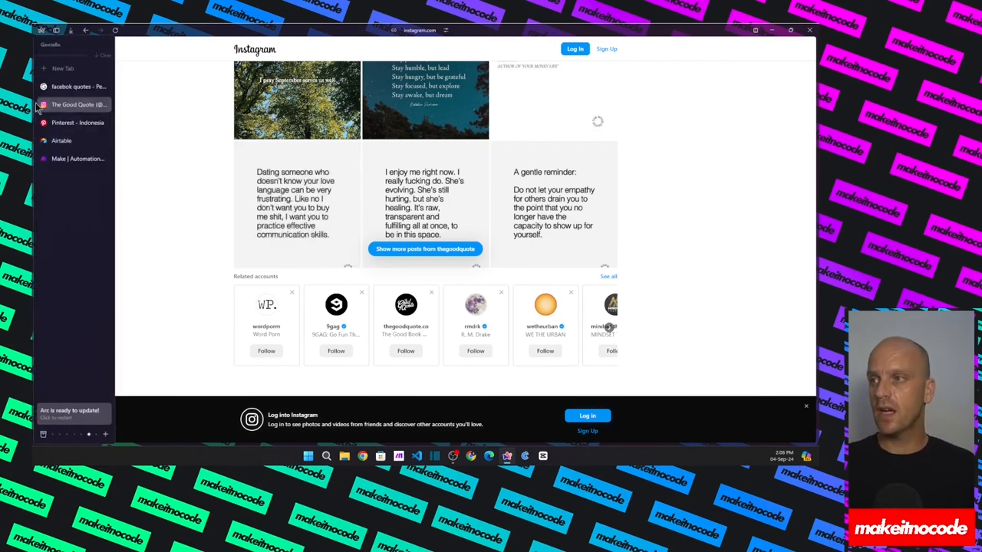
click(62, 88)
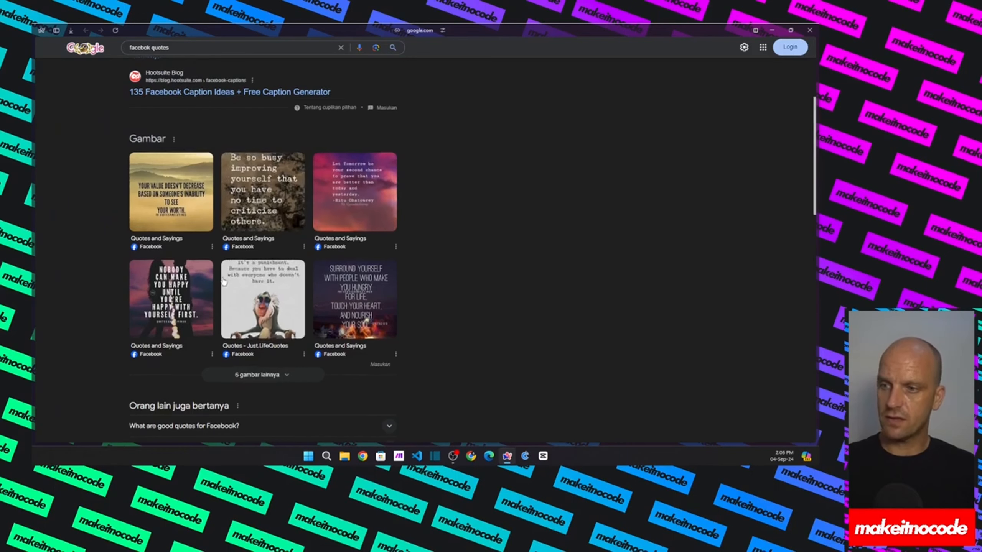
scroll(373, 254, down, 1)
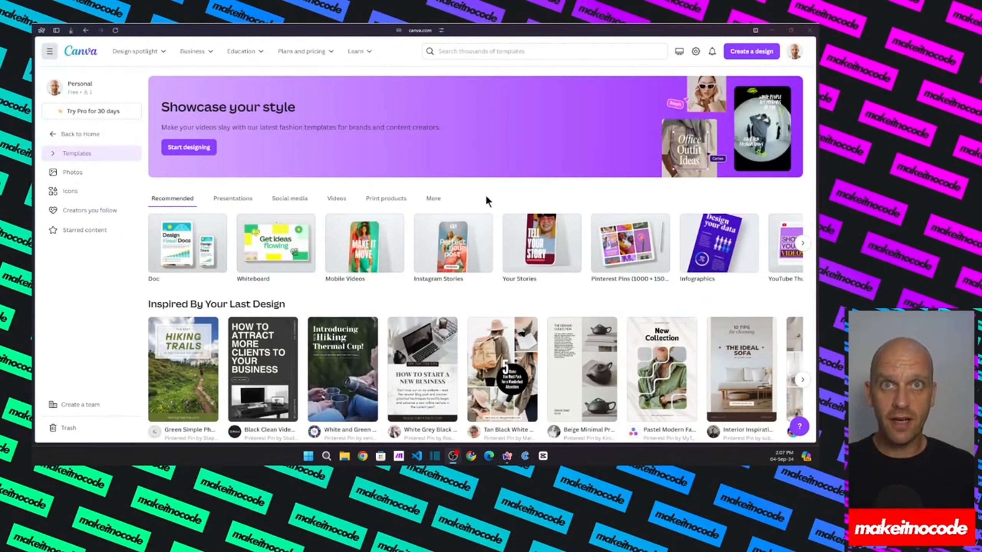
Open the Yellow Natural Glass Morphism Motivational Quote Instagram Post template for customization in Canva
scroll(355, 275, down, 1)
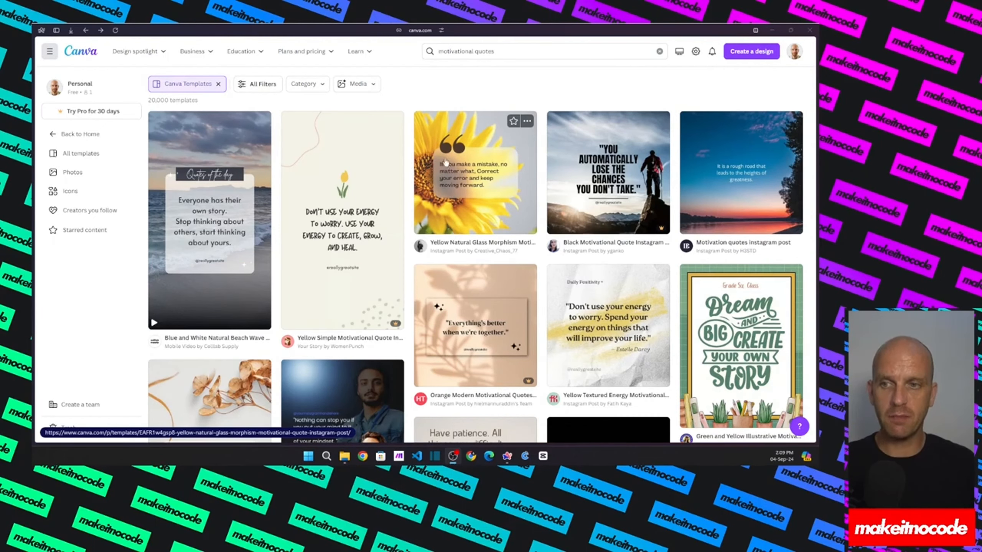
click(463, 123)
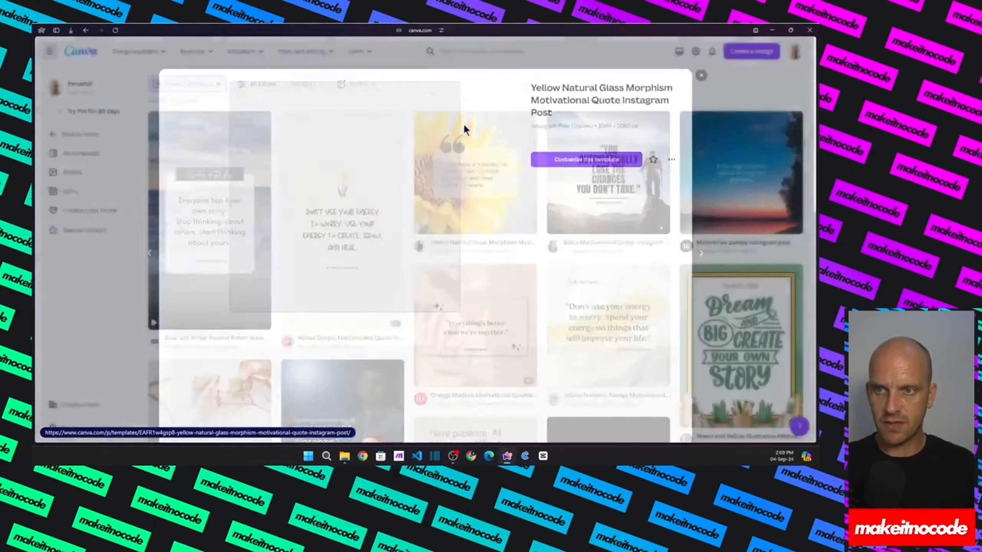
click(587, 149)
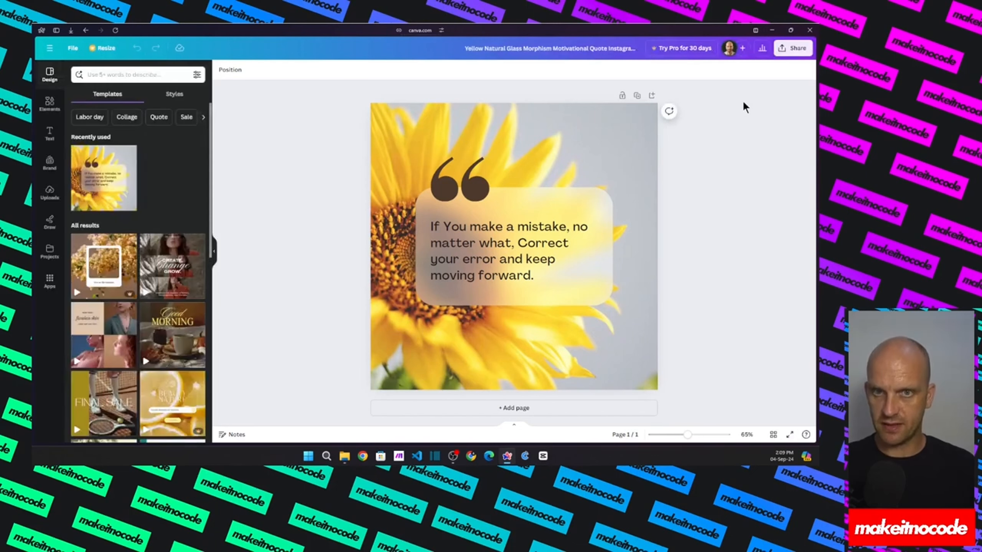
Share the design to Google Drive, choosing the Templates folder inside Image + Text Overlay as the destination
click(791, 48)
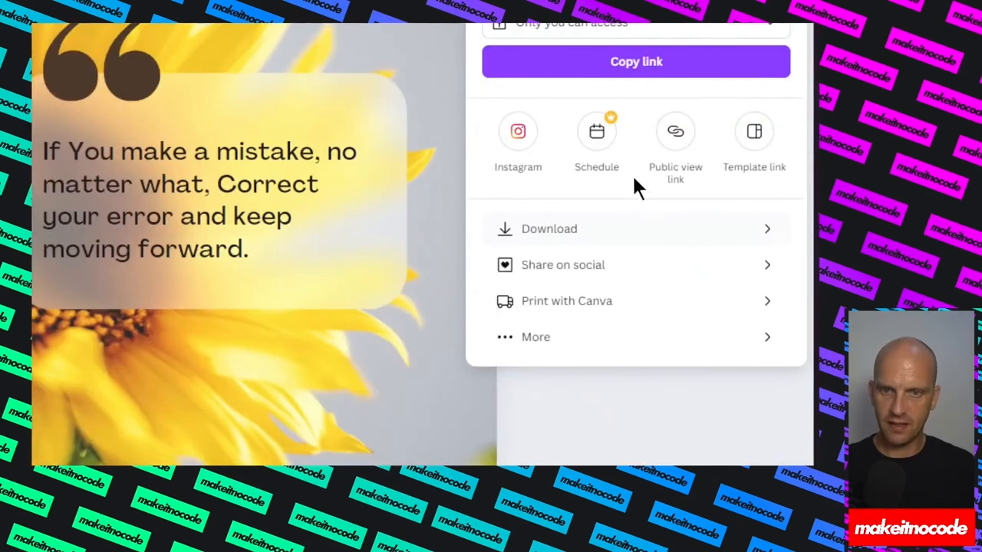
click(499, 340)
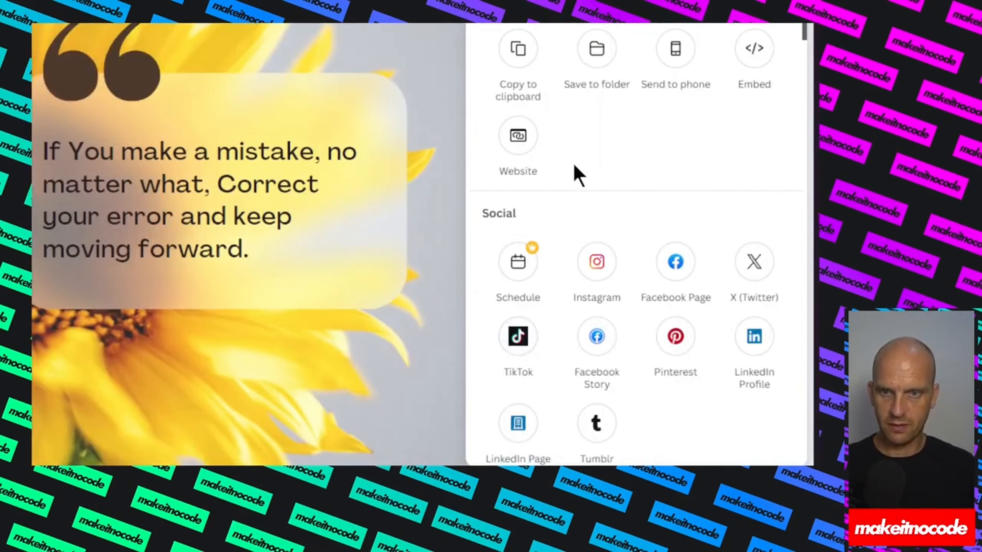
scroll(574, 171, down, 8)
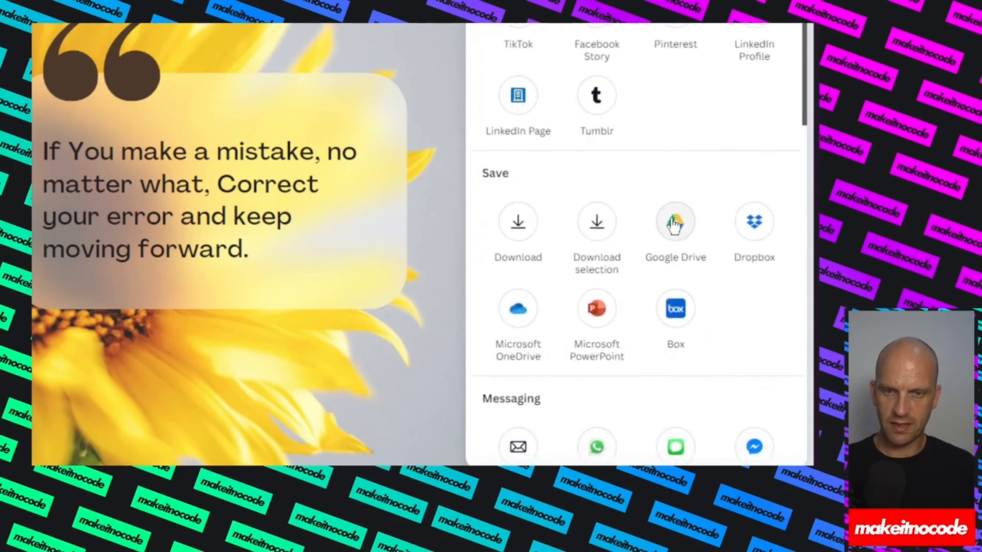
click(675, 221)
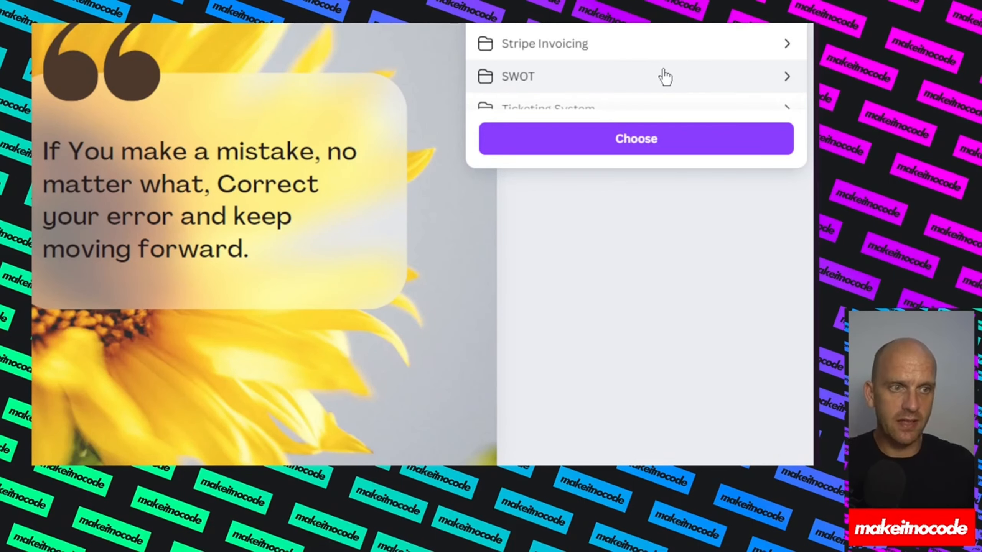
scroll(668, 155, up, 5)
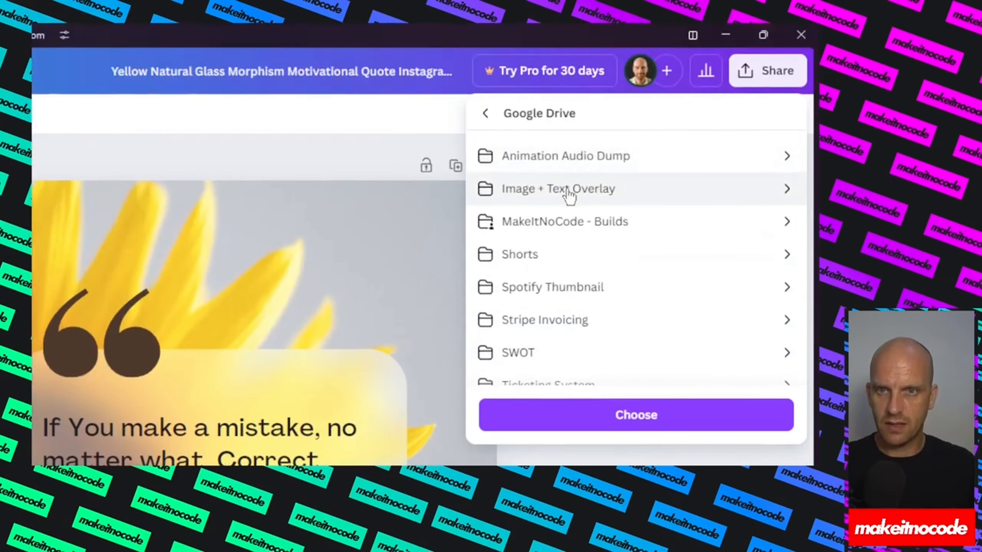
click(569, 103)
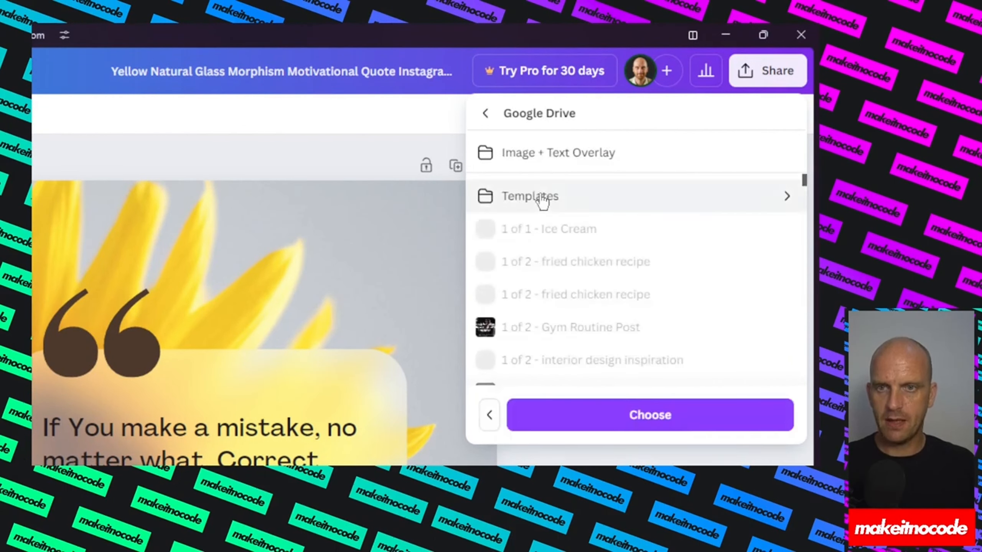
click(539, 194)
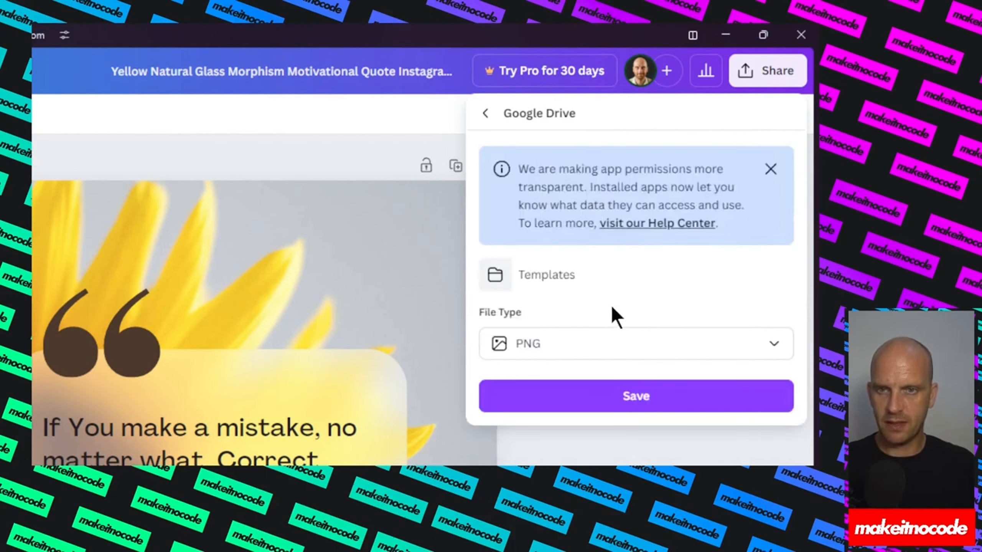
Save the design to the chosen folder as a PPTX file and open the saved file from Google Drive
click(565, 353)
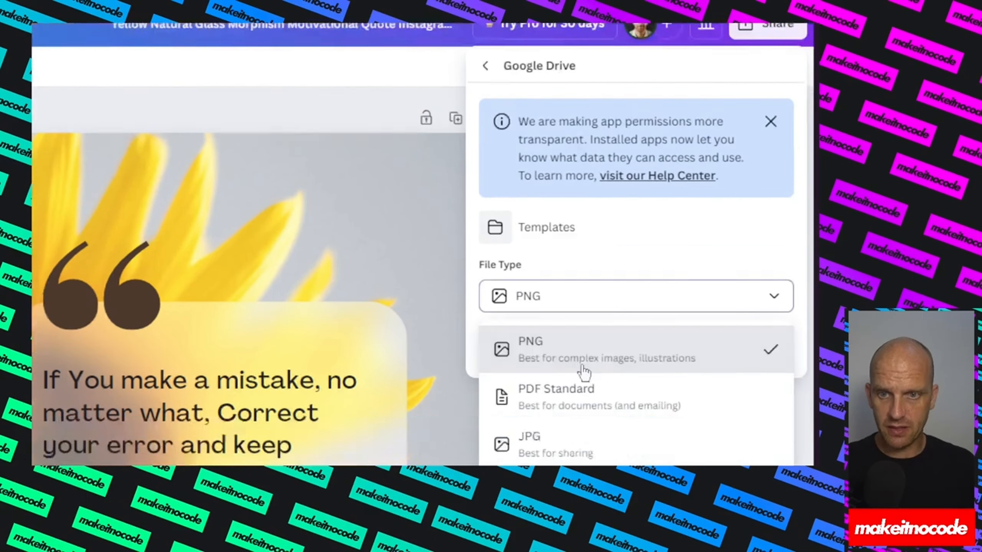
click(581, 253)
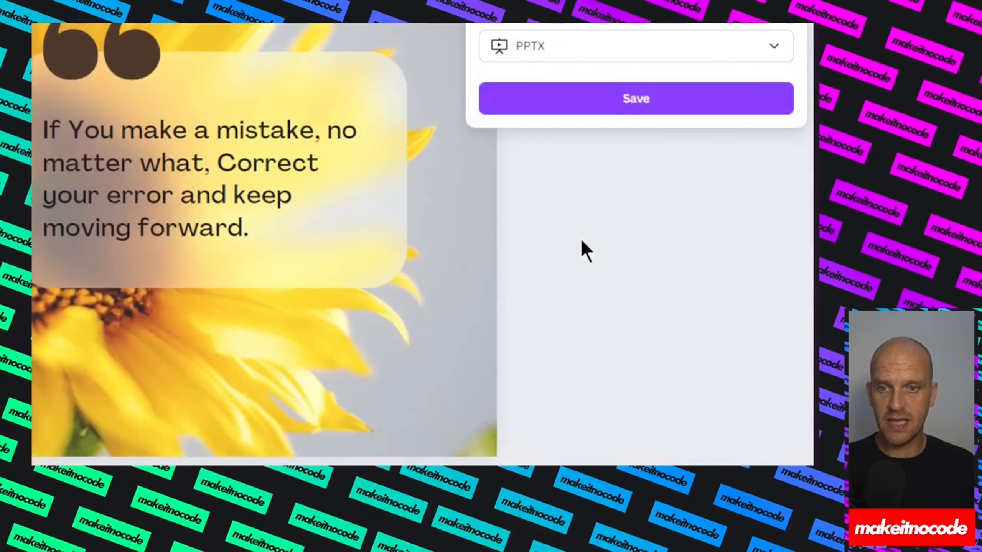
click(649, 99)
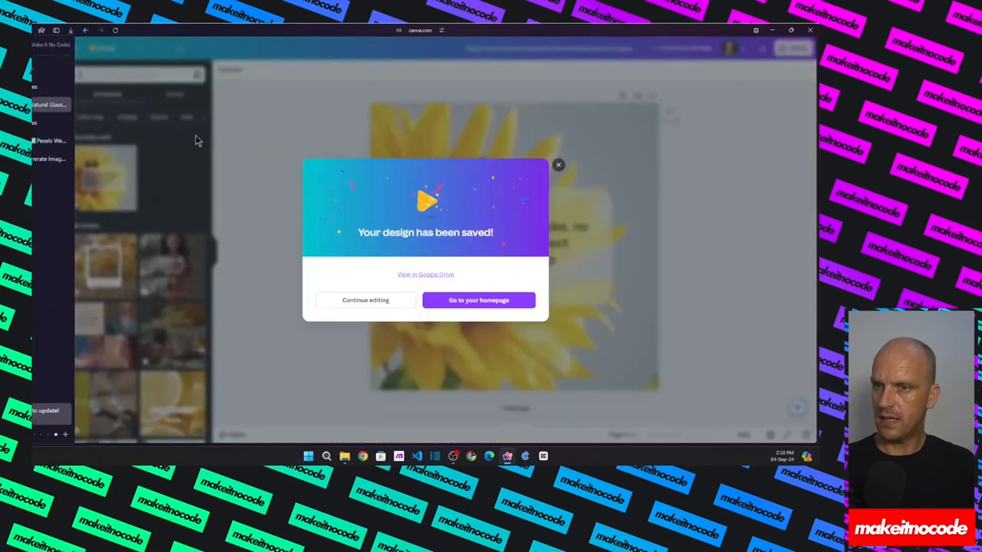
click(419, 275)
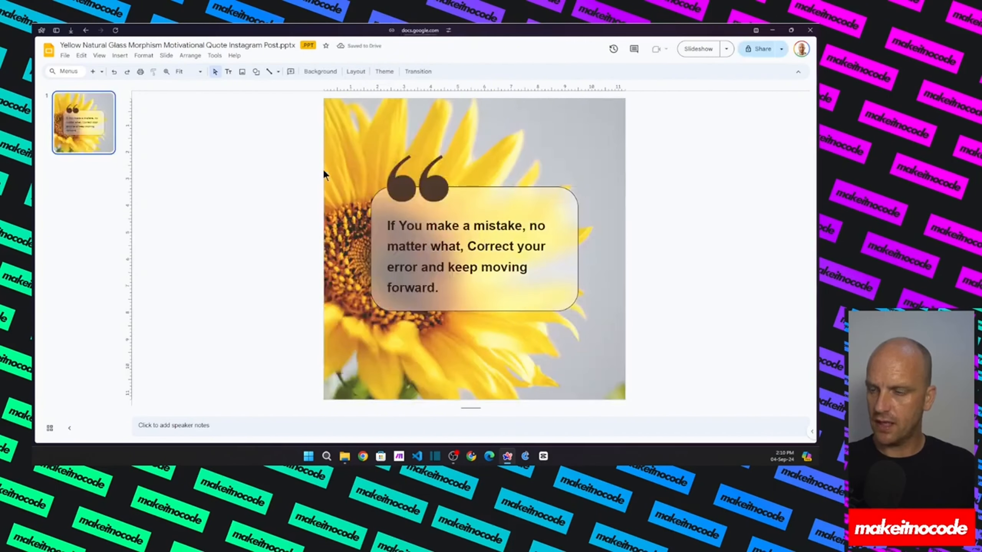
Save the PPTX presentation as a Google Slides file and close the original PPTX tab
click(65, 56)
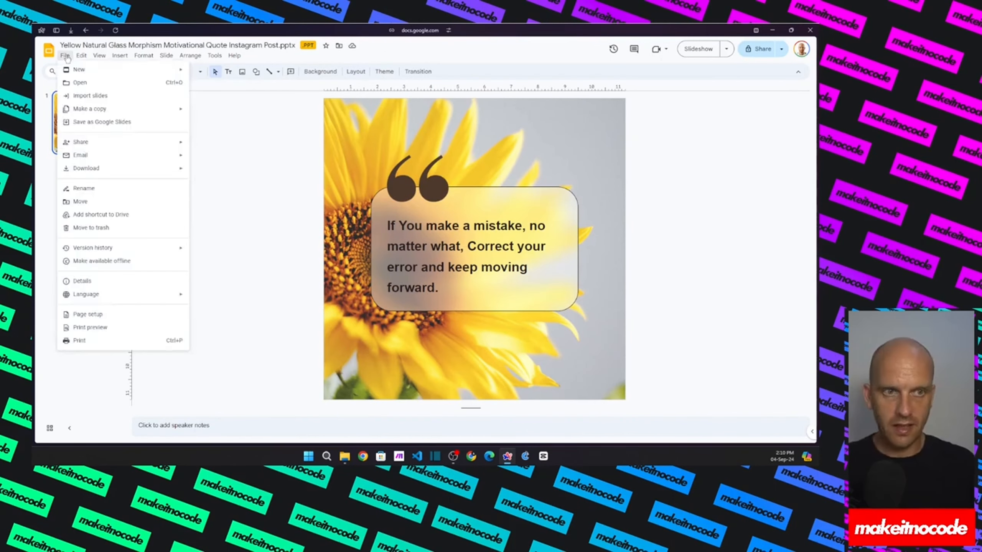
click(102, 122)
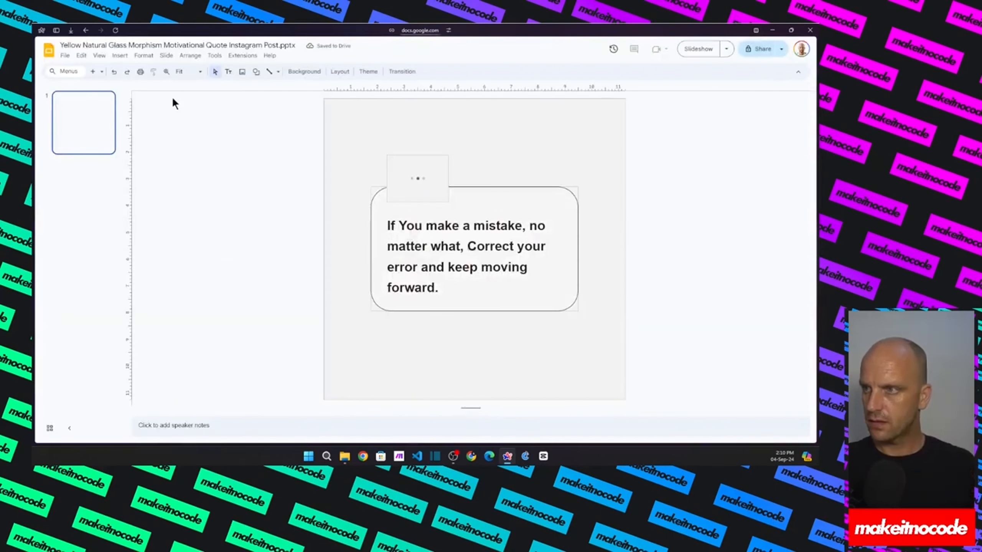
mouse_move(66, 146)
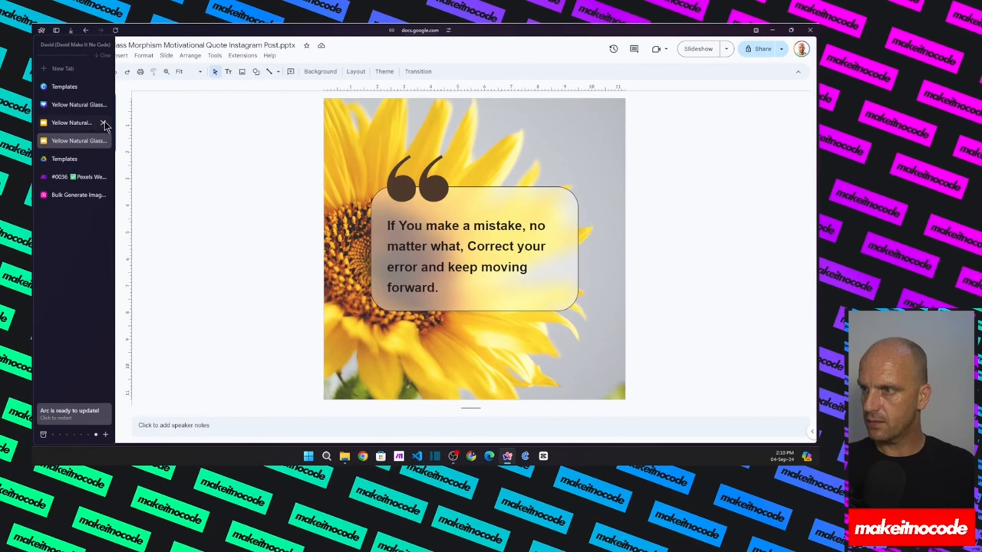
click(103, 123)
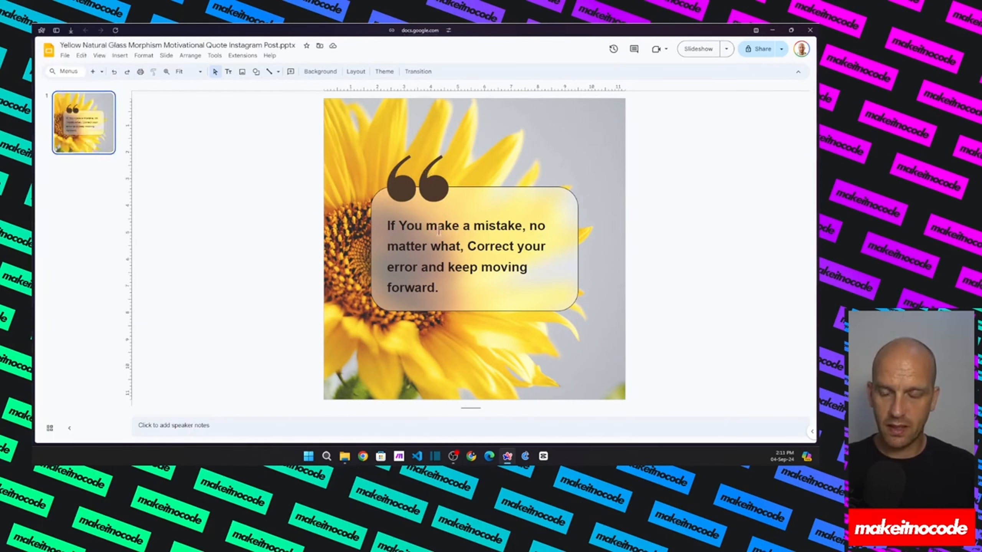
Replace the whole quote in the text box with the placeholder {{text}}
drag(432, 288, 386, 225)
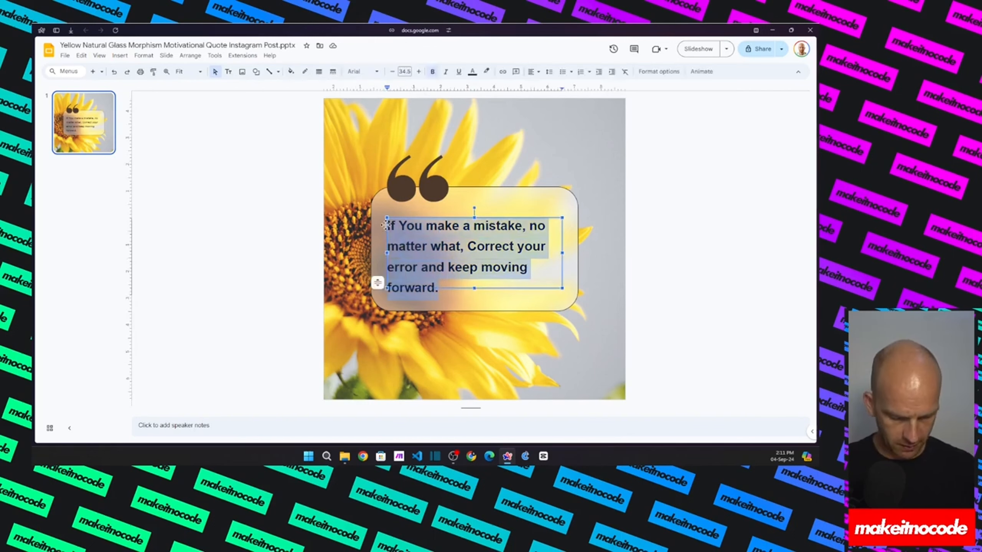
key(BackSpace)
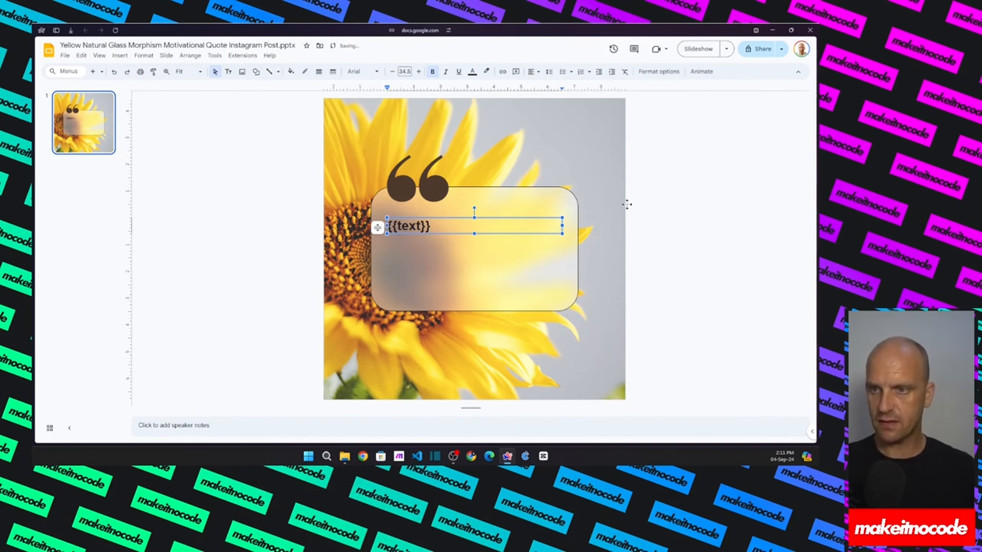
Delete the sunflower background image and the blurred image inside the rounded quote box
click(584, 138)
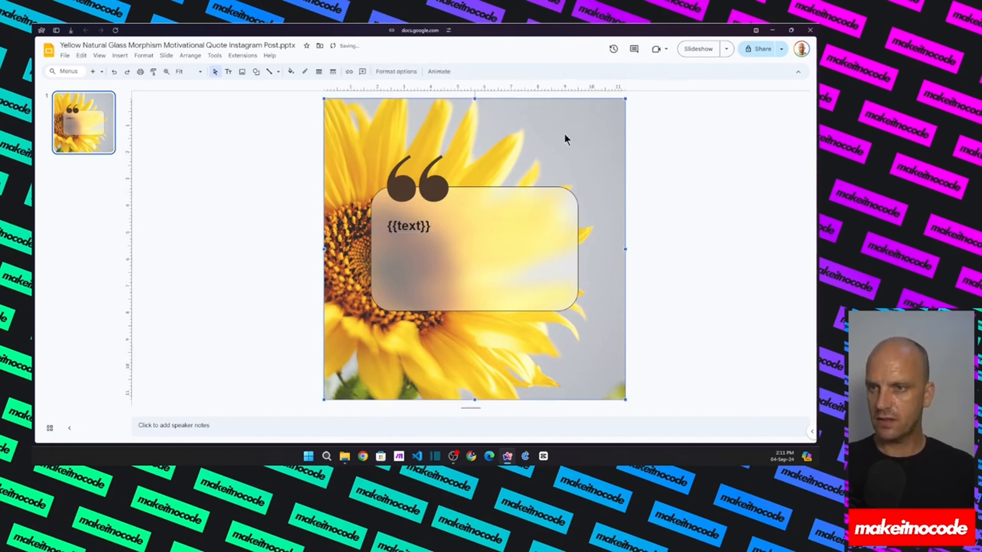
key(Delete)
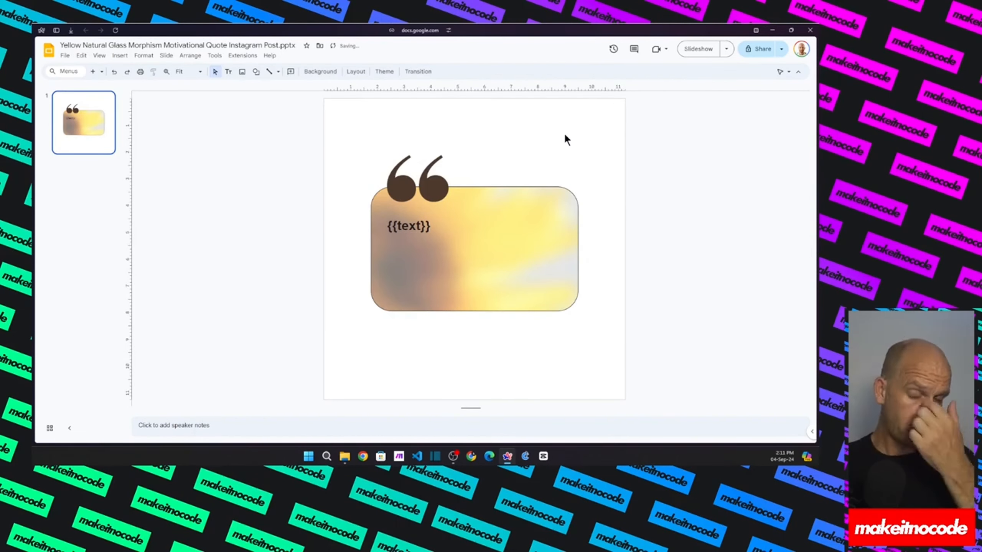
click(523, 232)
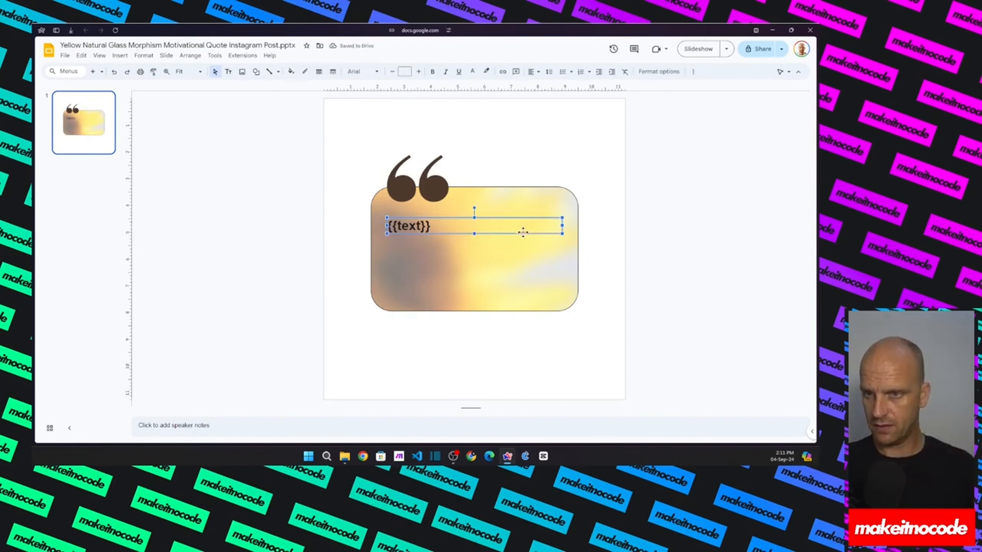
click(479, 301)
key(Delete)
drag(421, 190, 448, 234)
key(ctrl+z)
click(443, 145)
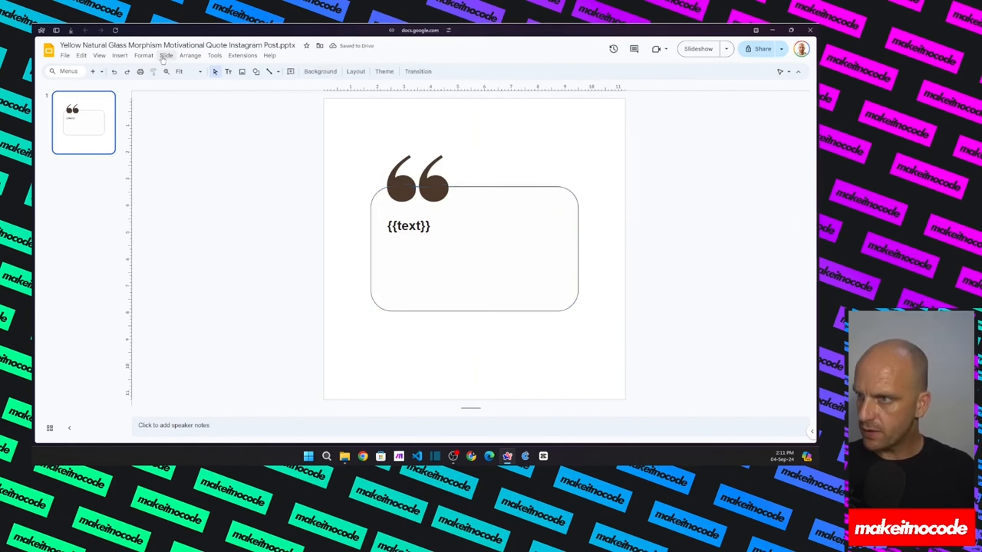
Draw a rectangle shape that covers the entire slide from corner to corner
click(256, 72)
mouse_move(319, 92)
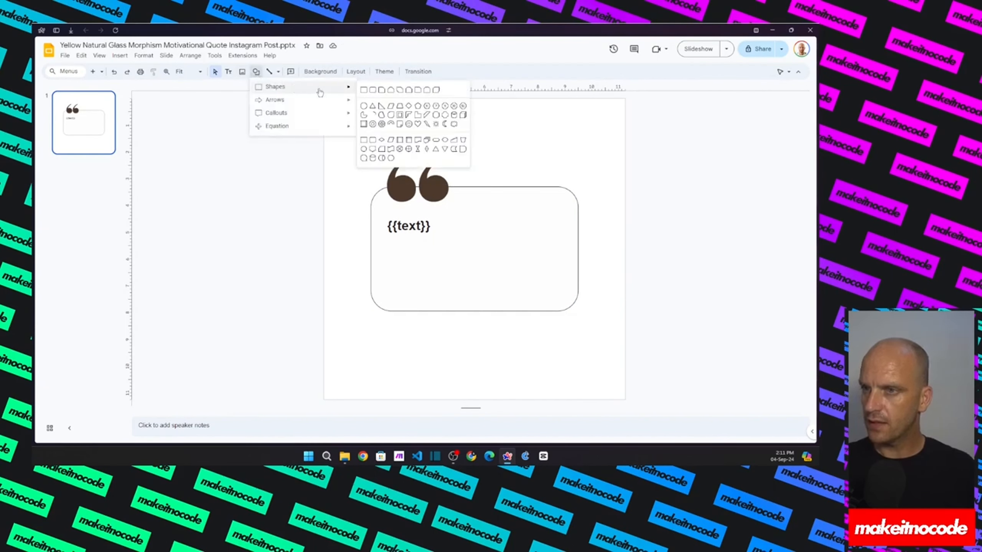
click(363, 91)
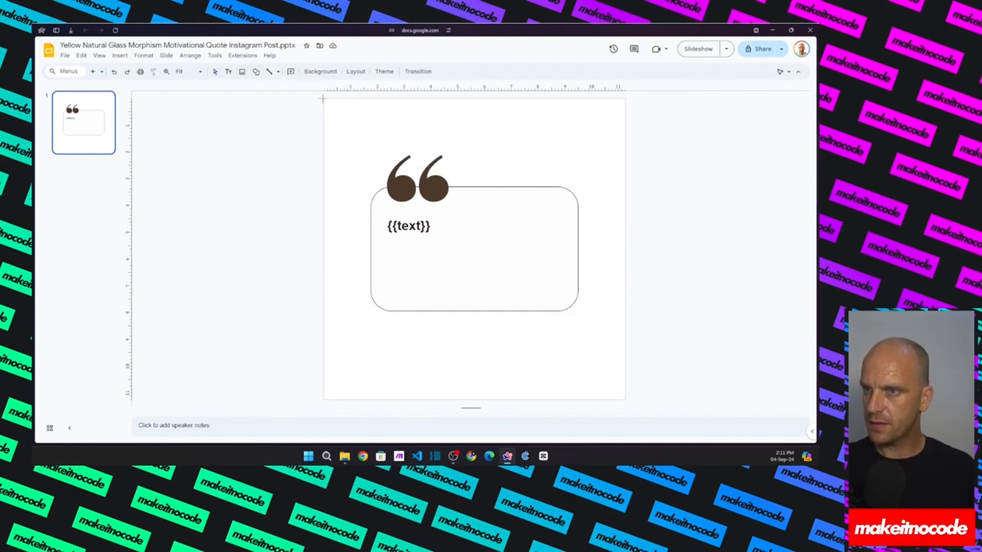
drag(386, 131, 625, 400)
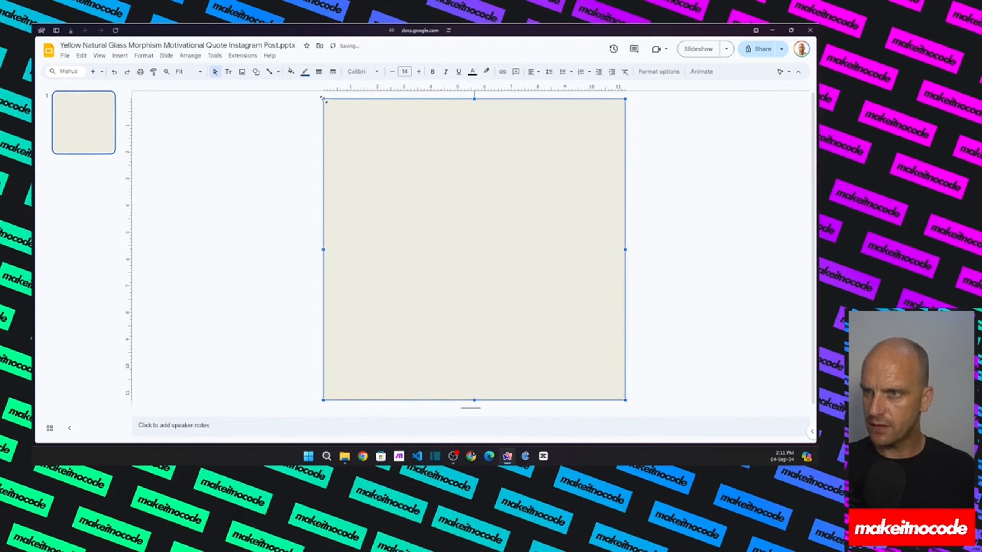
drag(324, 100, 324, 99)
Enter the placeholder {{image}} as text inside the rectangle that covers the slide
double_click(380, 135)
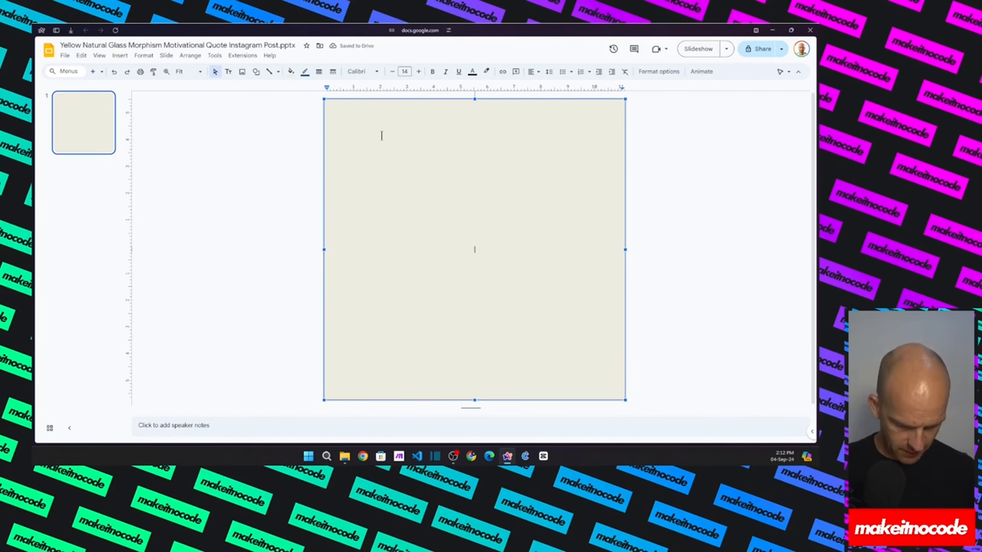
text({{)
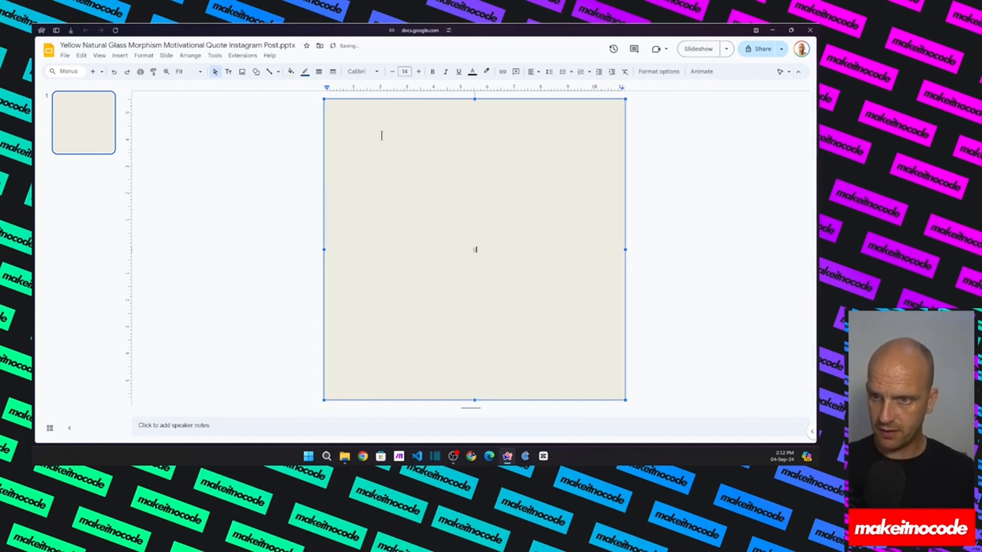
text(q)
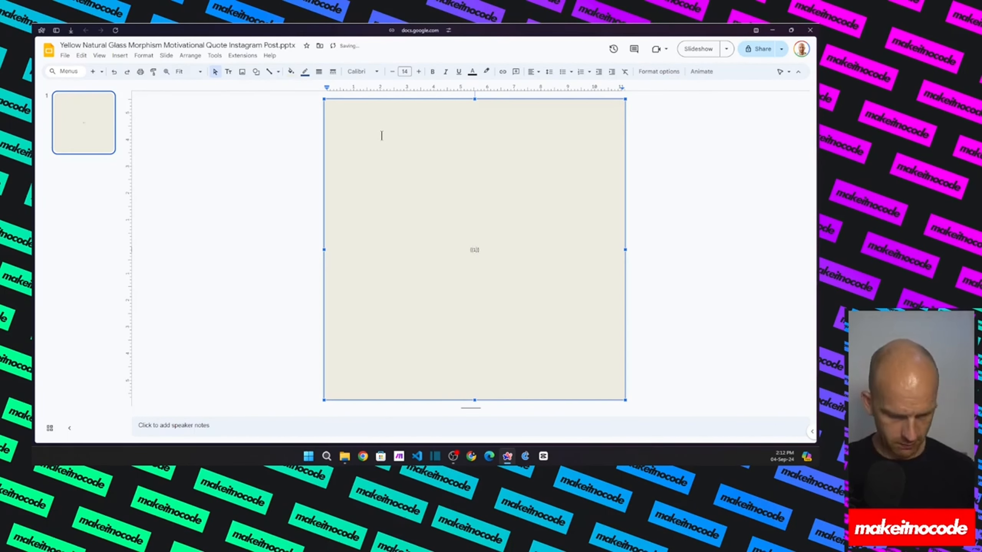
text(image)
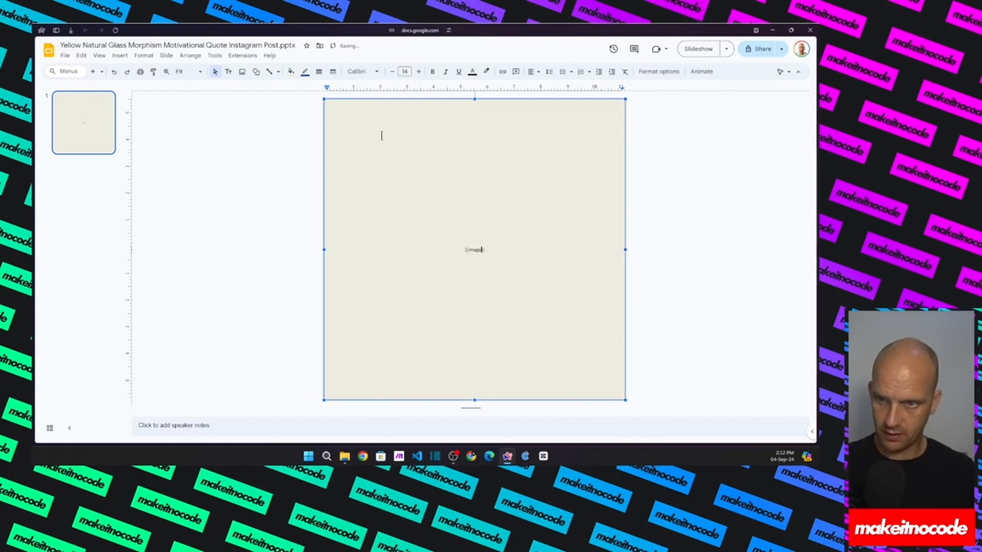
Send the full-slide rectangle with the image placeholder to the back and deselect it
right_click(408, 174)
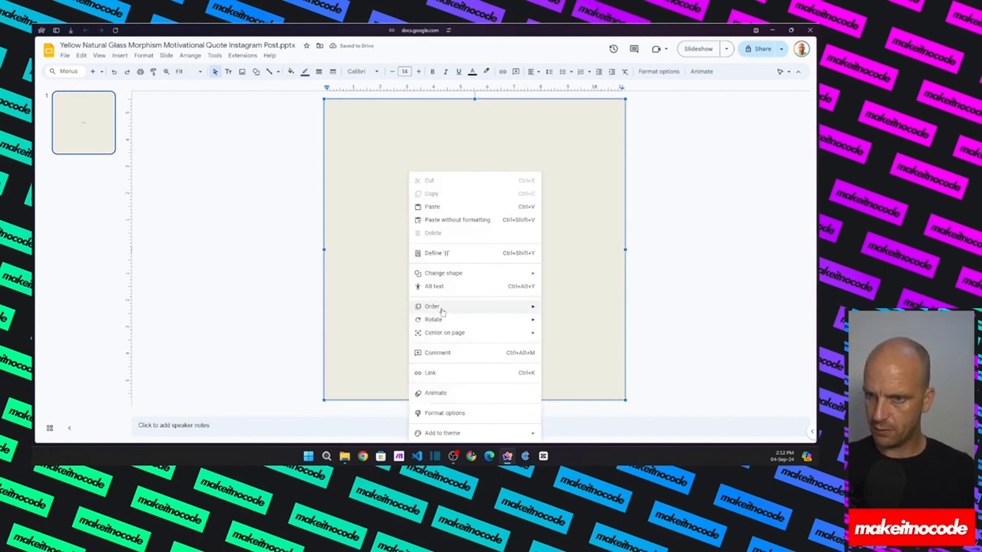
mouse_move(444, 312)
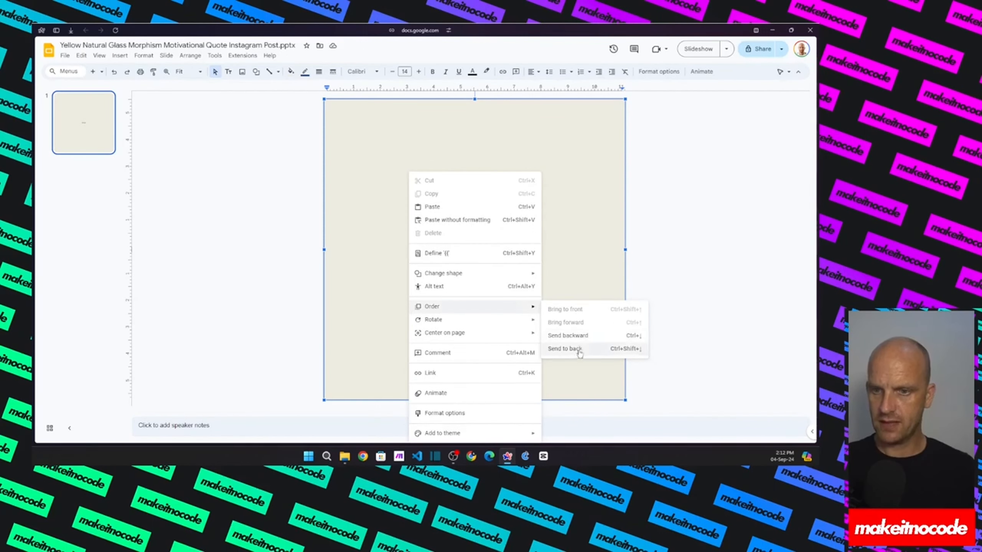
click(565, 349)
click(702, 262)
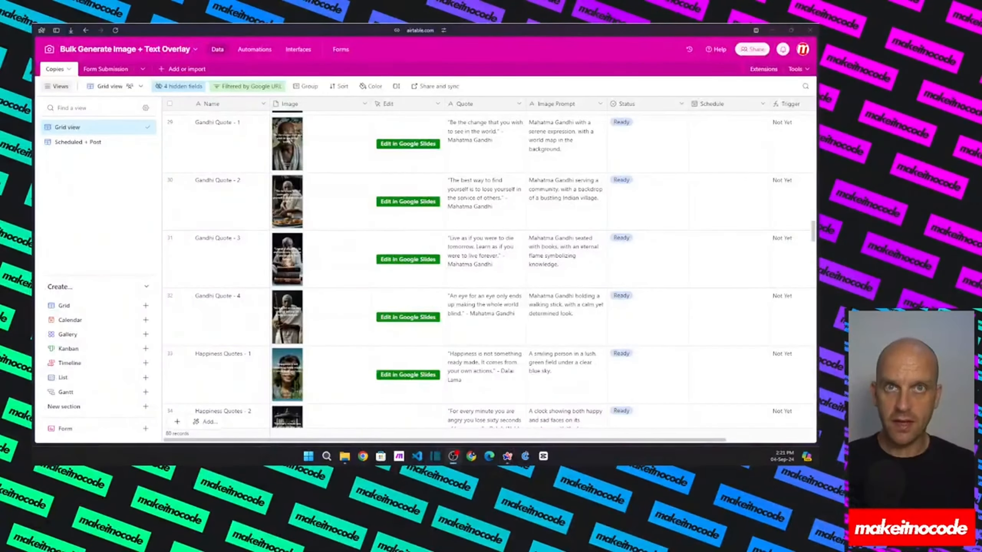
Look through the generated quote images in the Grid view of the Airtable base Bulk Generate Image + Text Overlay
scroll(328, 201, up, 7)
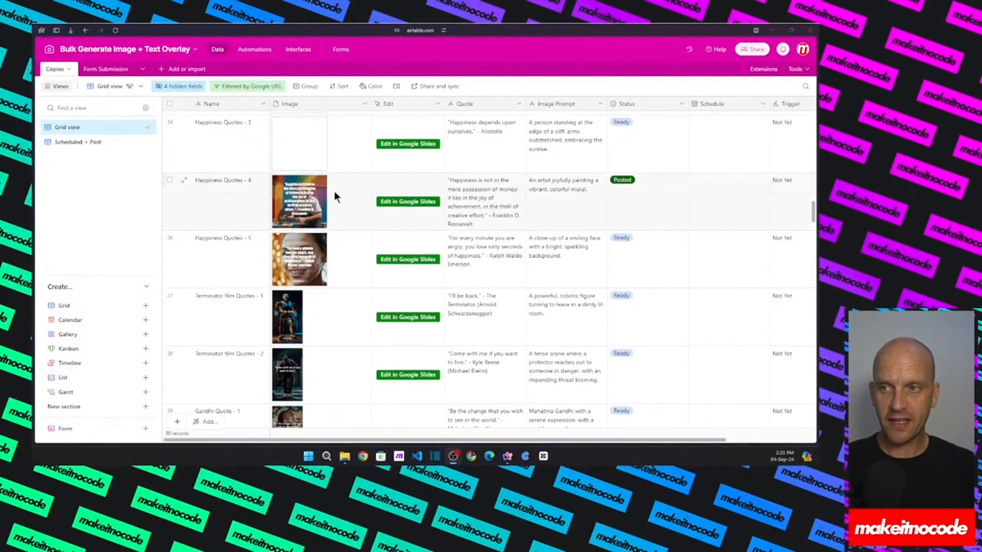
scroll(333, 190, up, 2)
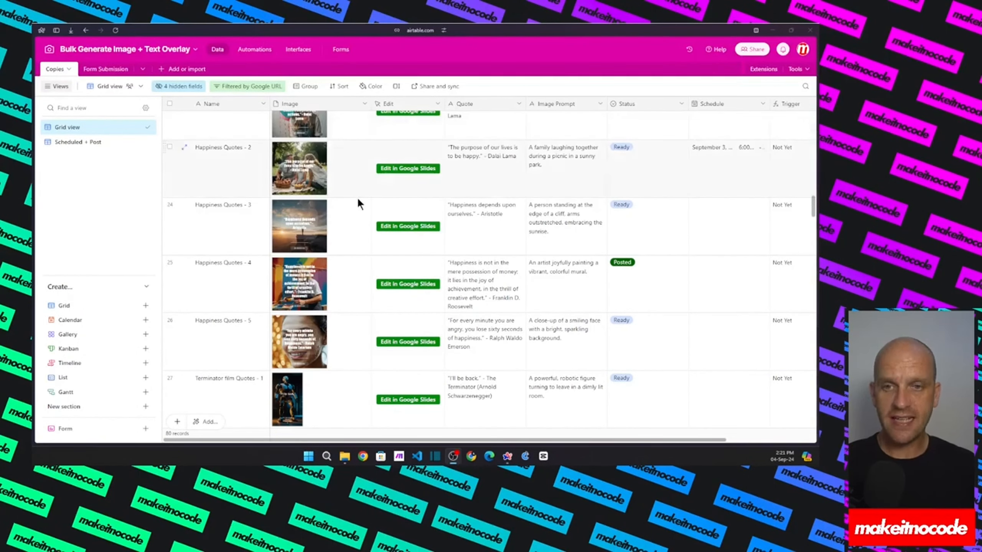
scroll(329, 162, down, 2)
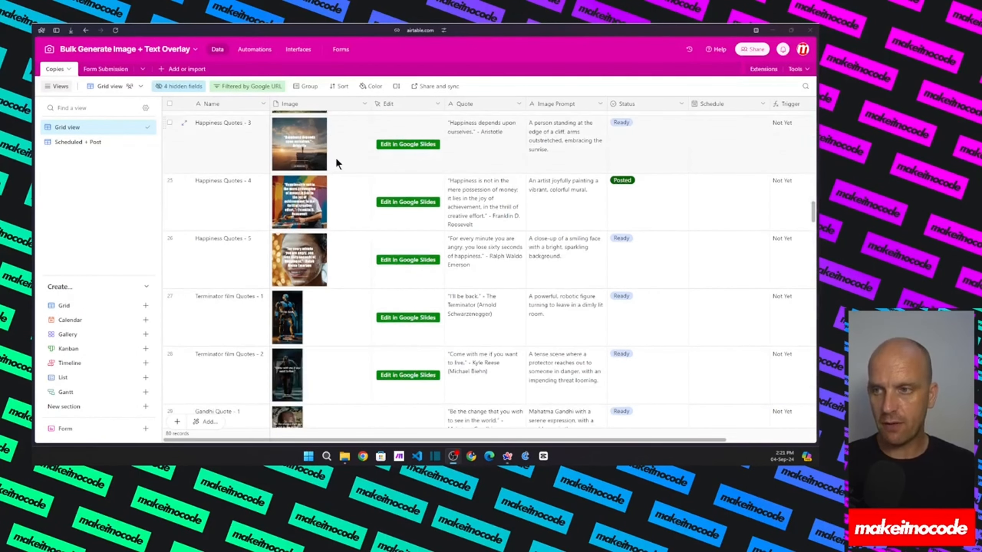
scroll(336, 163, up, 15)
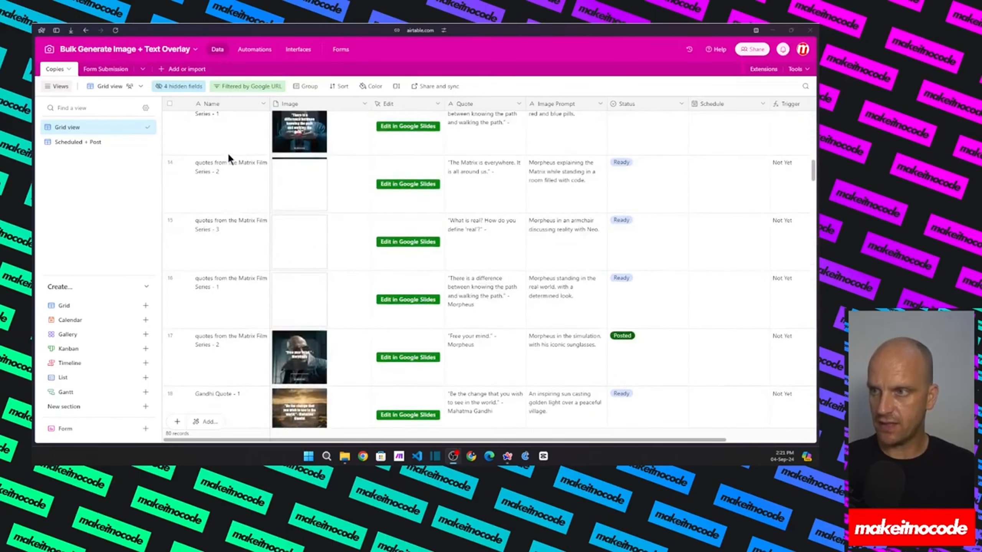
scroll(307, 154, up, 14)
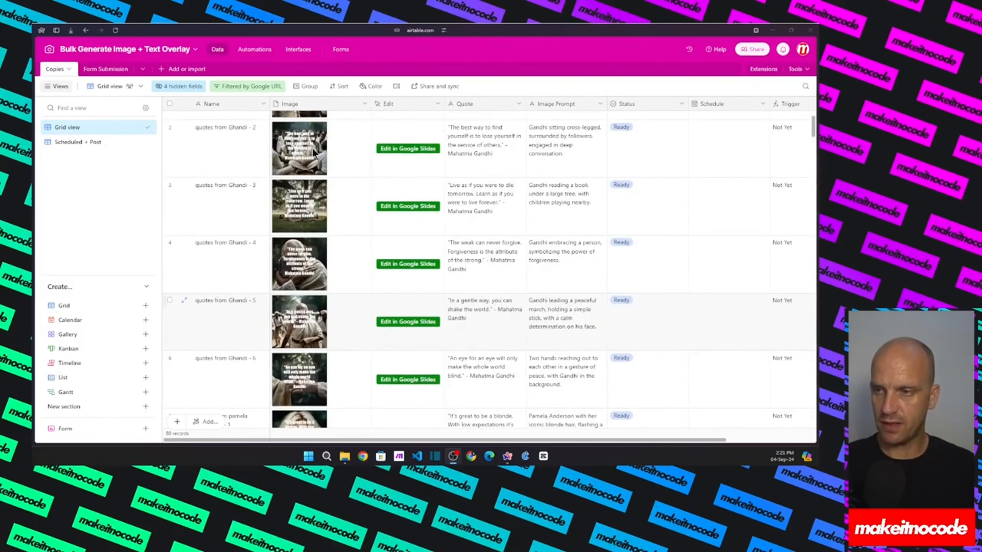
scroll(313, 148, down, 20)
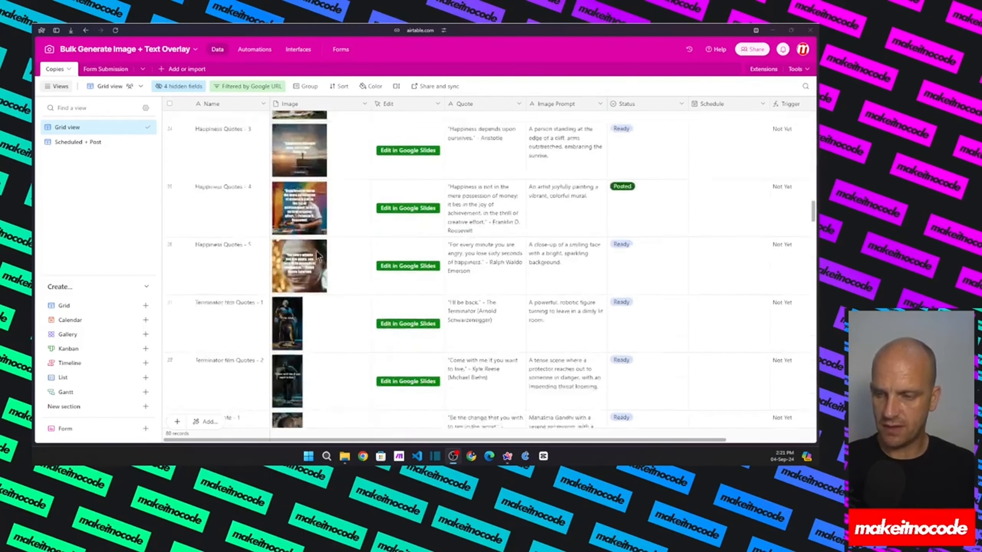
scroll(318, 255, down, 20)
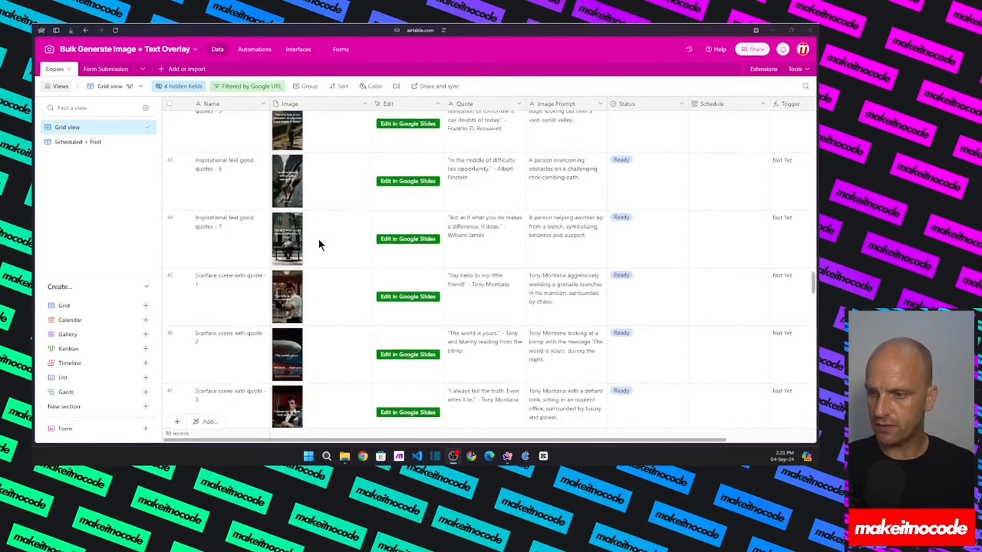
scroll(318, 238, down, 11)
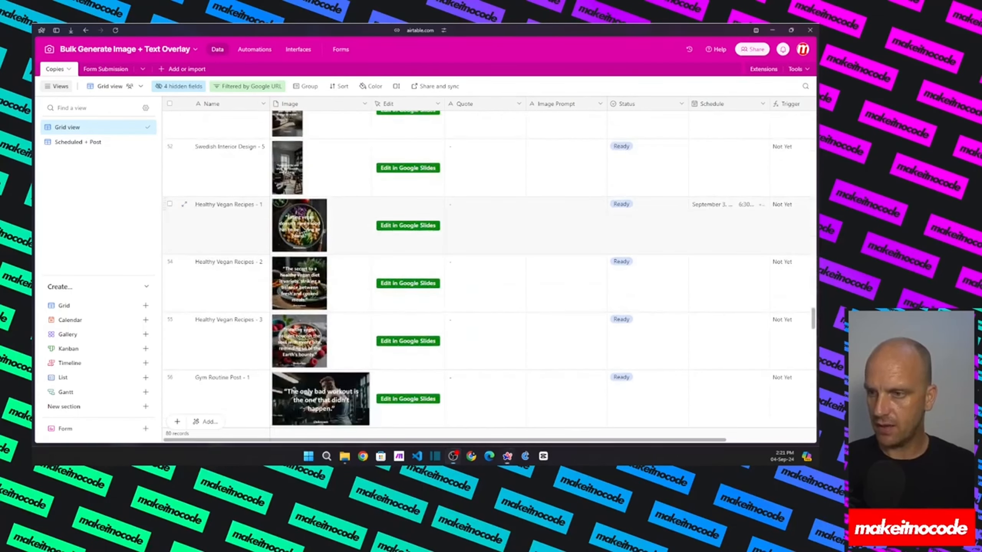
View the images of Healthy Vegan Recipes - 1 and Gym Routine Post - 1 full size, closing each preview
click(302, 231)
click(302, 231)
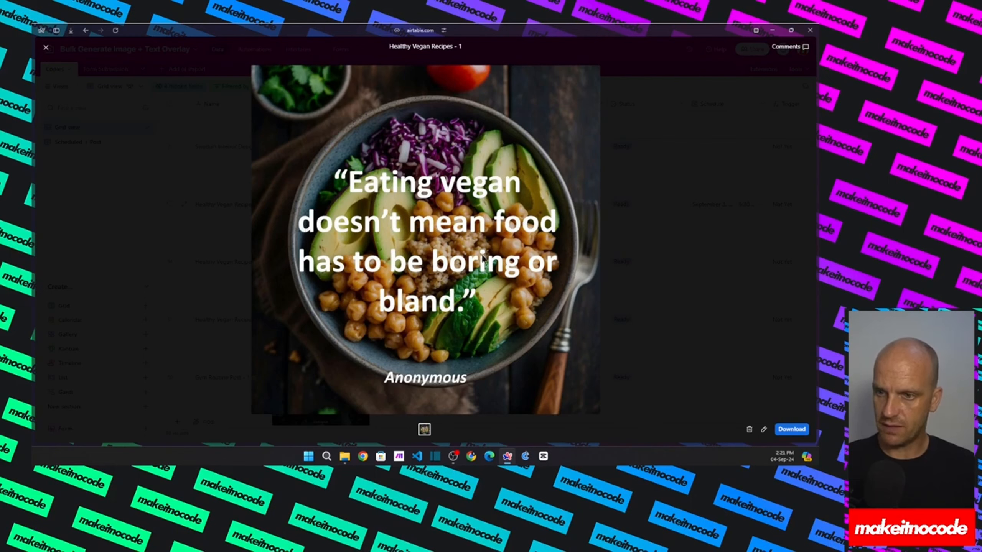
click(692, 240)
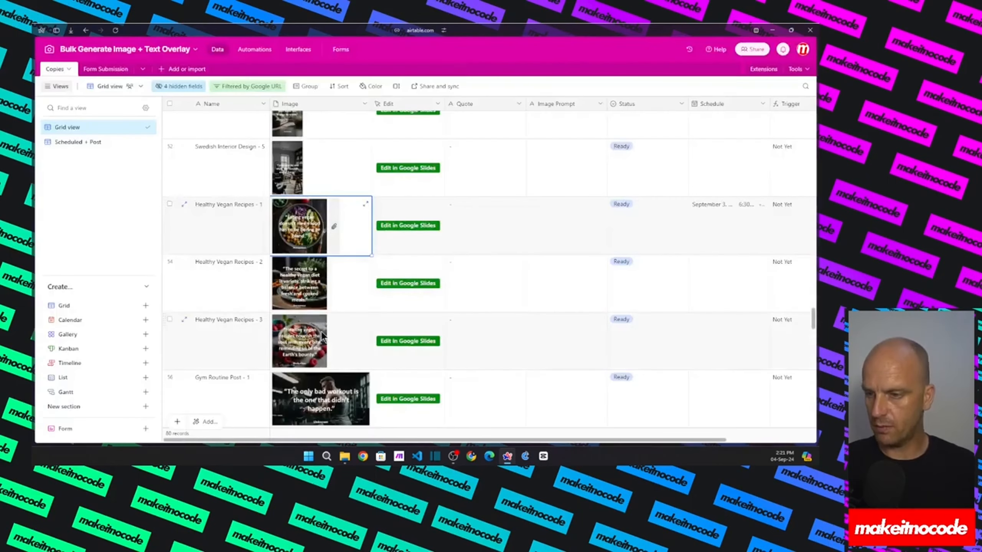
scroll(321, 329, down, 2)
click(328, 317)
click(333, 307)
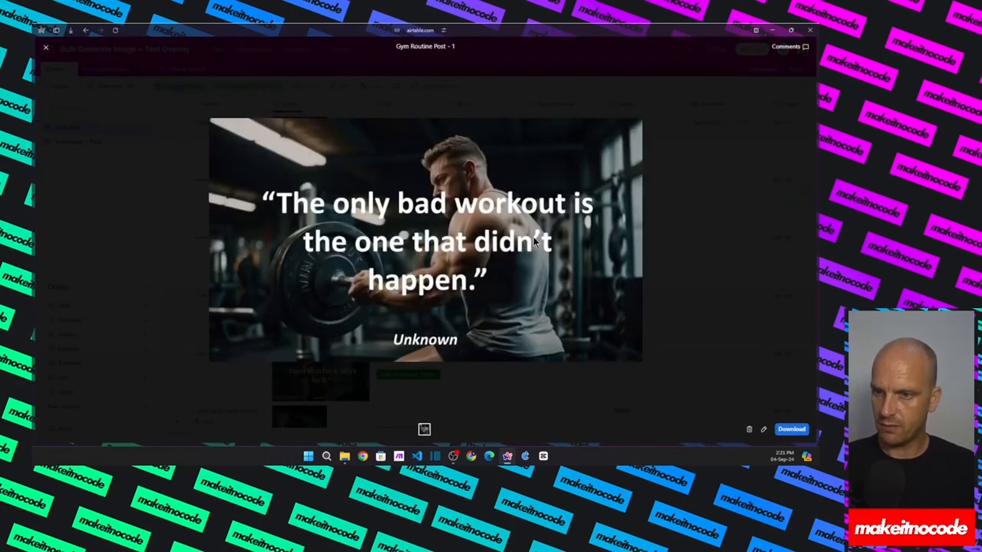
click(721, 211)
Expand the image cell of Sport Shoe Hero Advert - 2 to view its picture, and close it again
scroll(404, 323, down, 3)
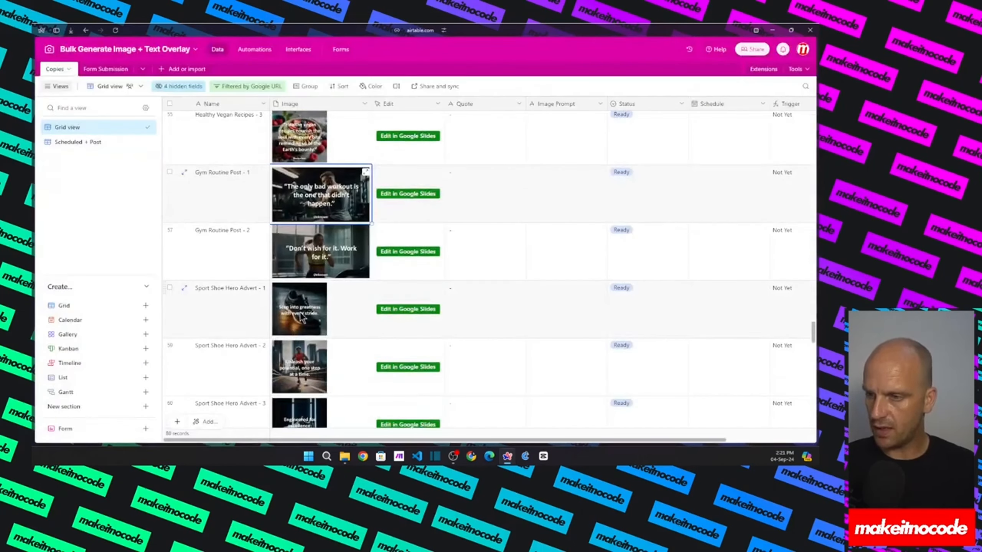
click(298, 317)
click(302, 372)
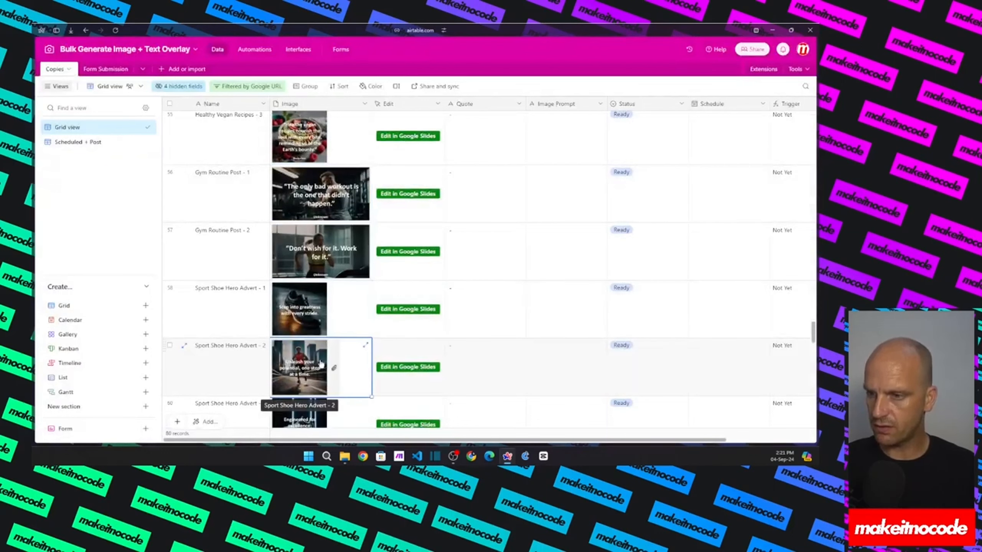
click(365, 346)
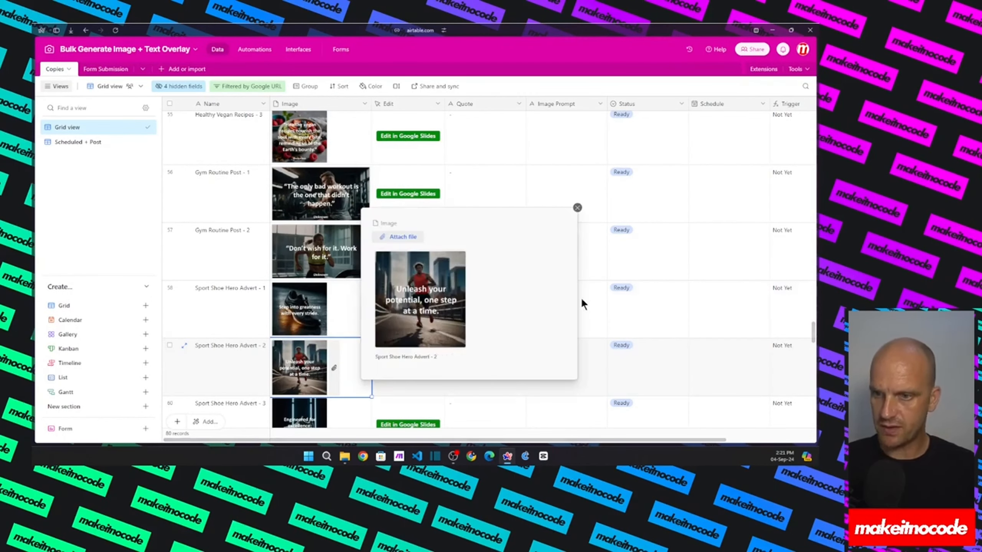
click(595, 250)
View the image of Swedish Interior Design - 1 full size and close the preview
scroll(386, 274, up, 10)
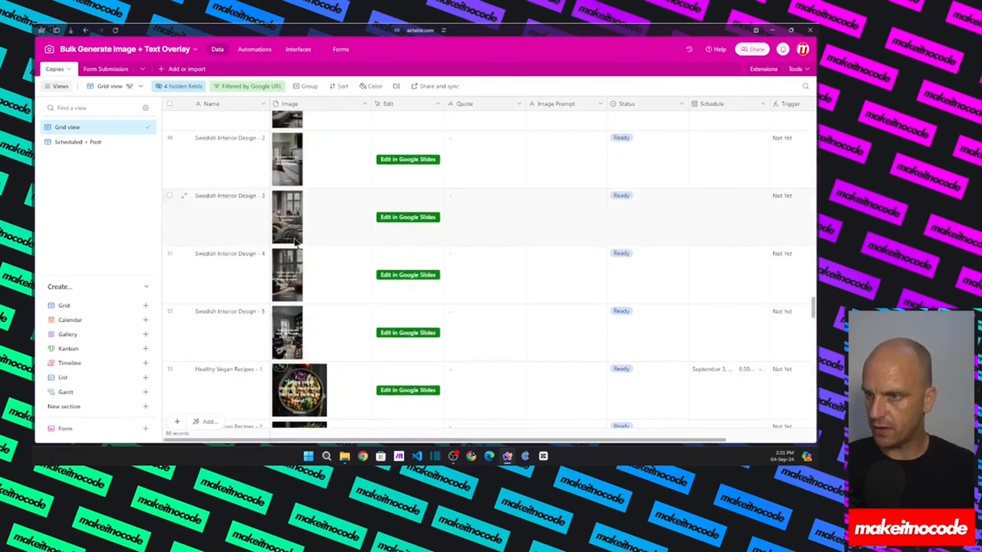
scroll(294, 243, up, 5)
click(287, 307)
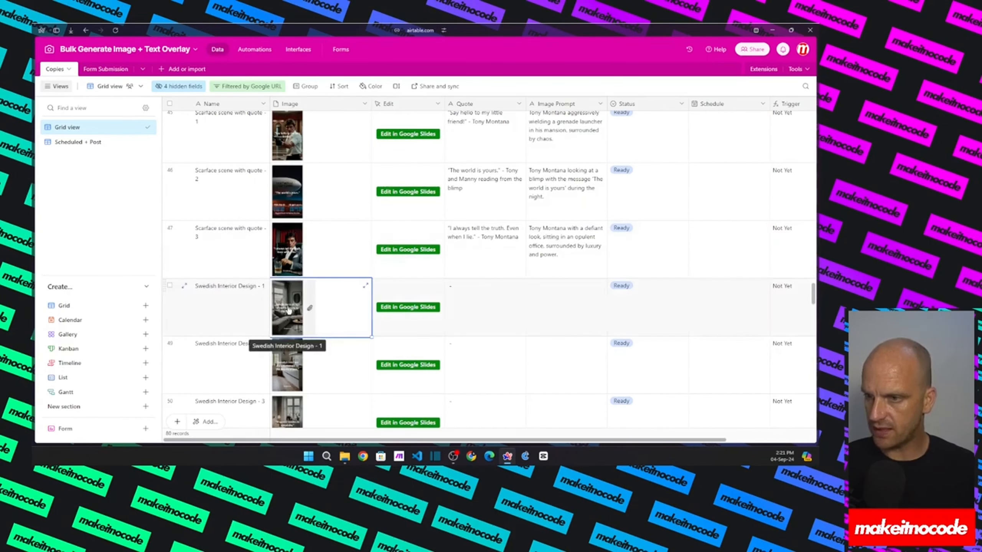
click(287, 307)
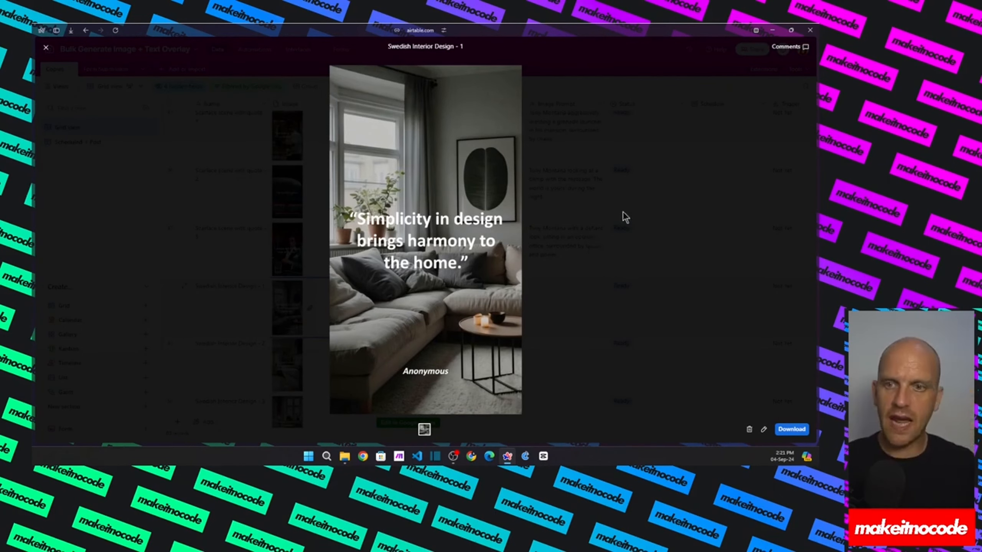
click(634, 213)
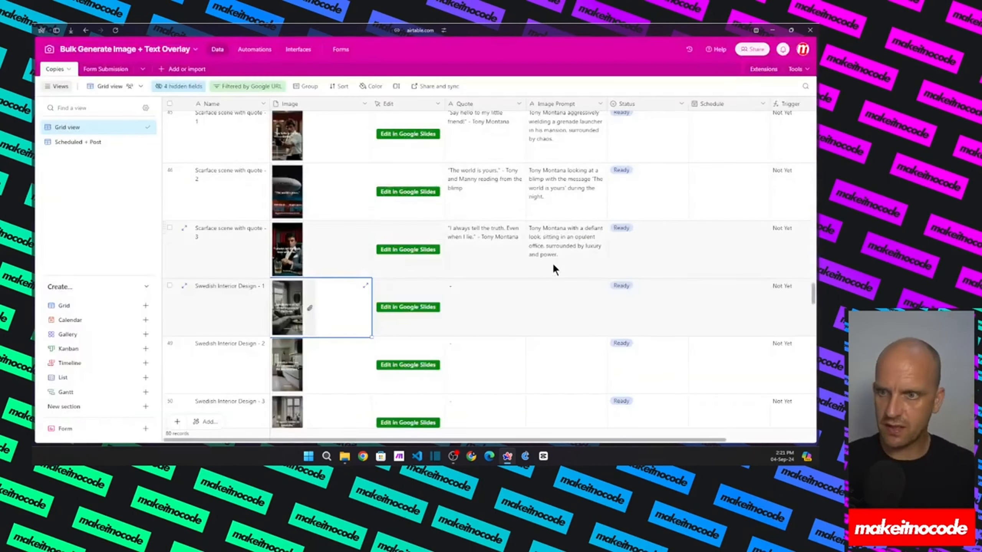
Switch to the Make scenario #0036 Leonardo [Webhook] to examine its module layout, and return to the Airtable base
mouse_move(62, 174)
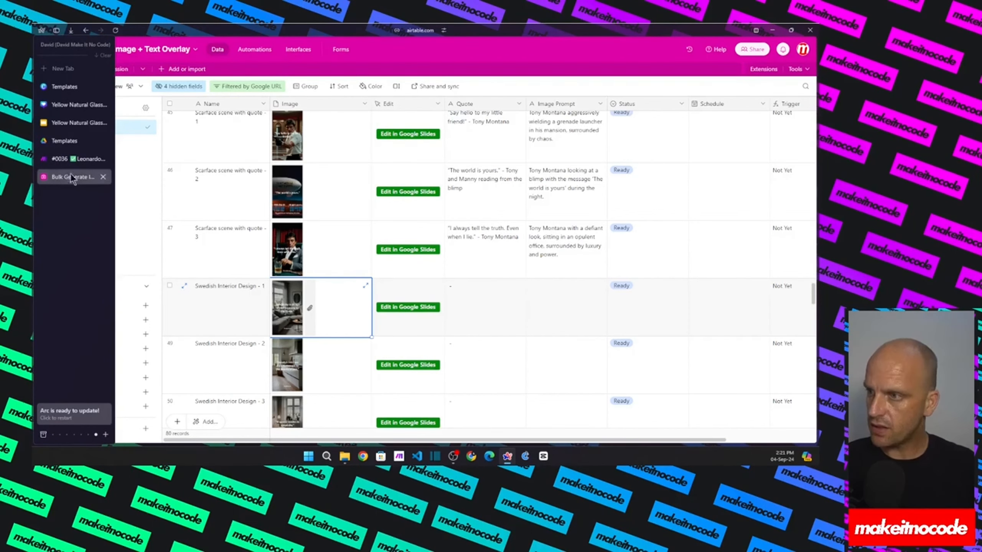
click(72, 159)
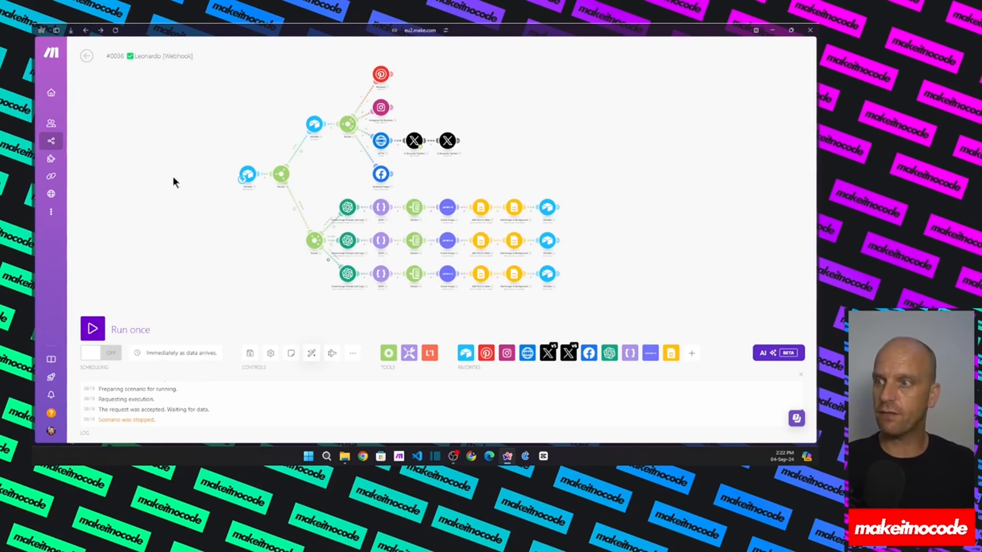
mouse_move(34, 179)
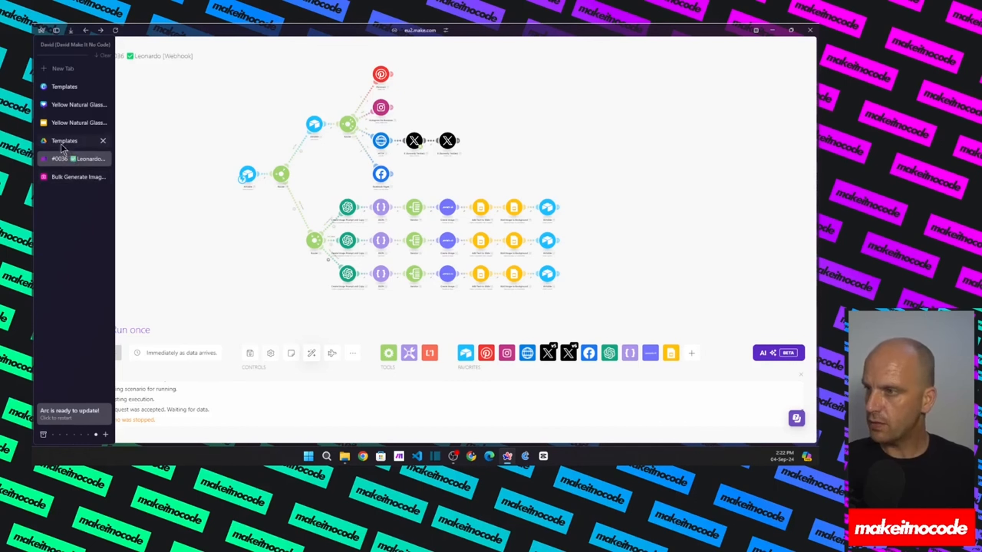
click(69, 176)
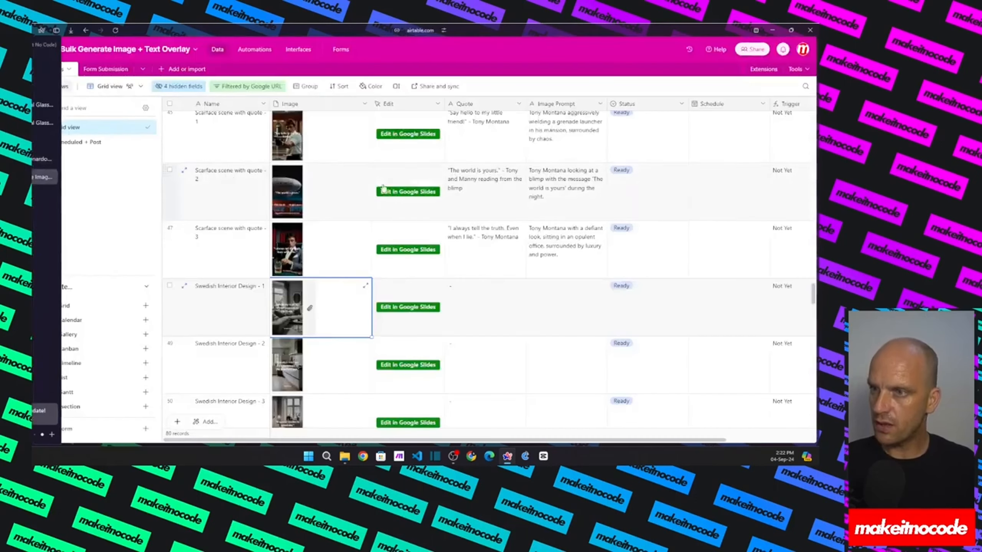
Open the Generate Insta Post form of the base and leave its editor to get the fillable form
click(342, 49)
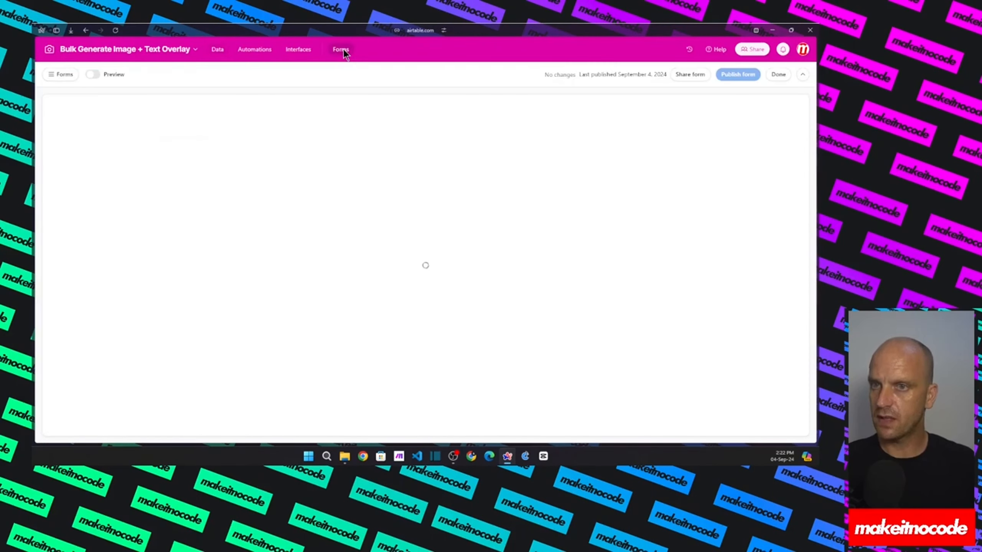
click(778, 74)
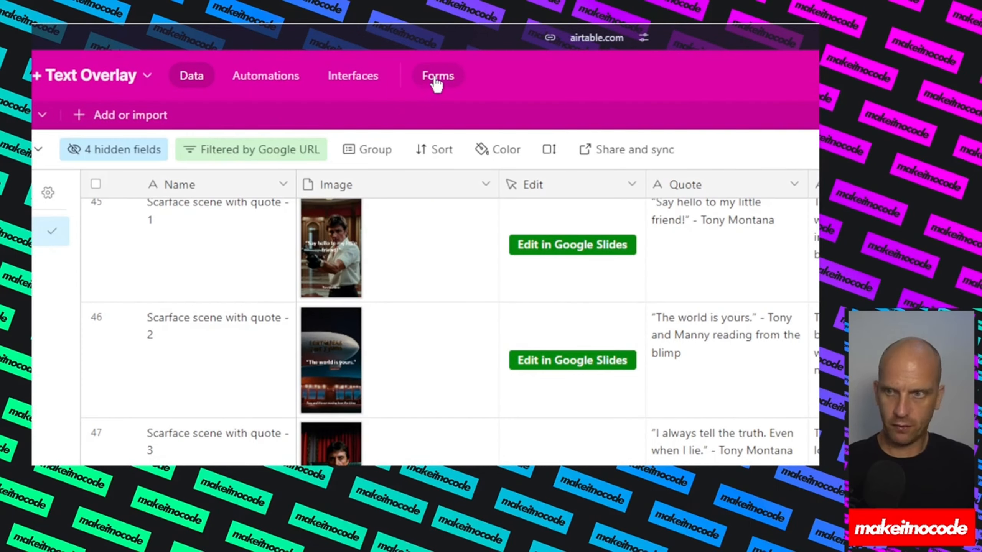
click(436, 77)
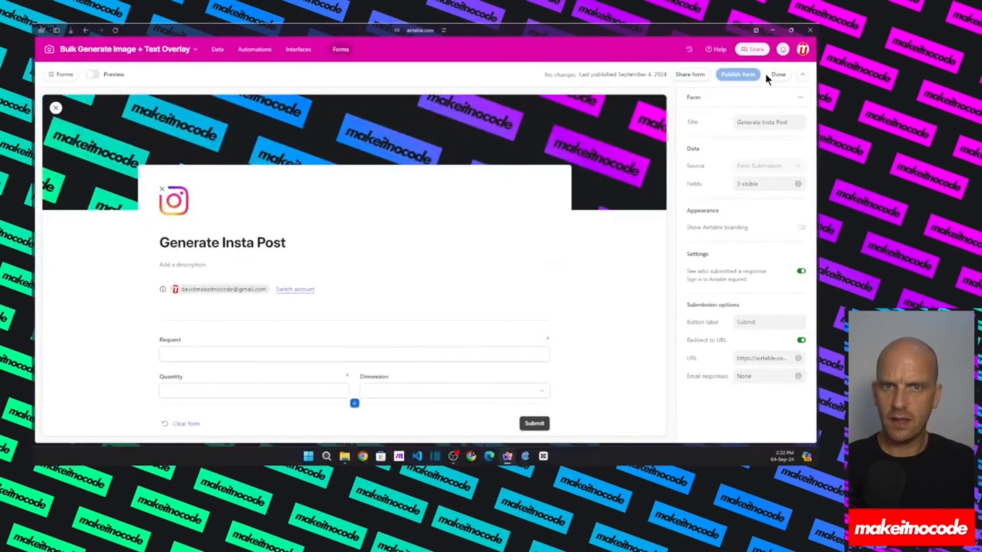
click(775, 76)
Submit the Generate Insta Post form with request Loving Cats, quantity 2 and dimension 1080x1080 [1:1]
click(252, 280)
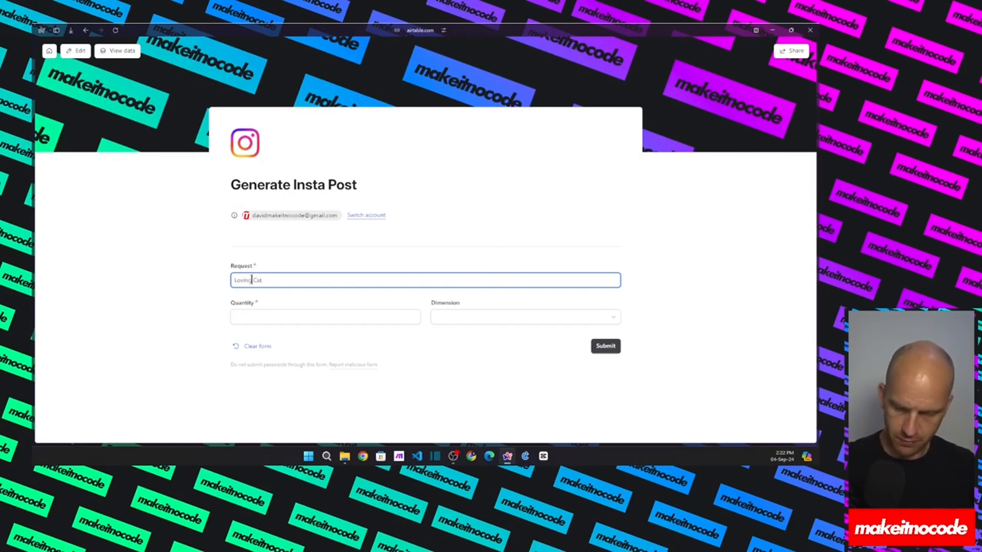
click(247, 318)
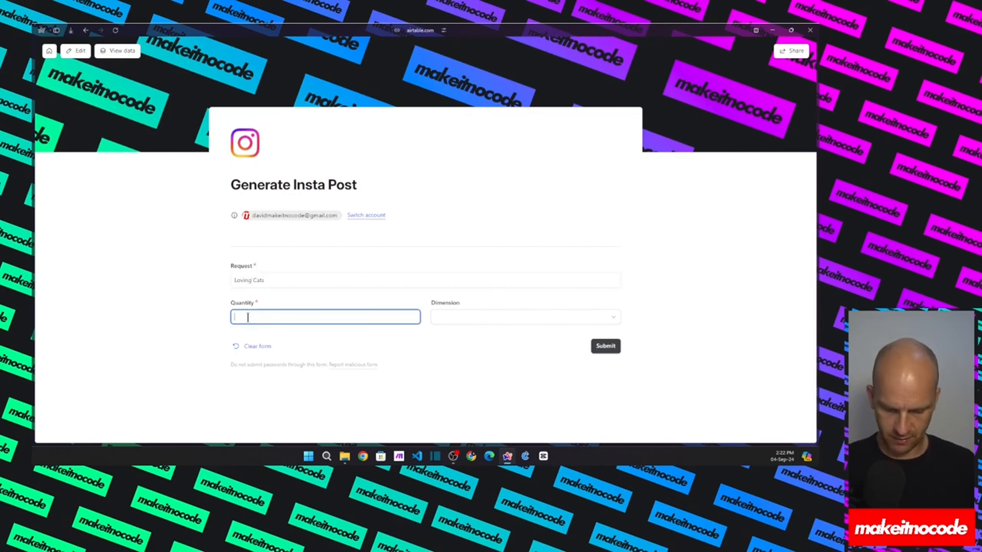
click(456, 324)
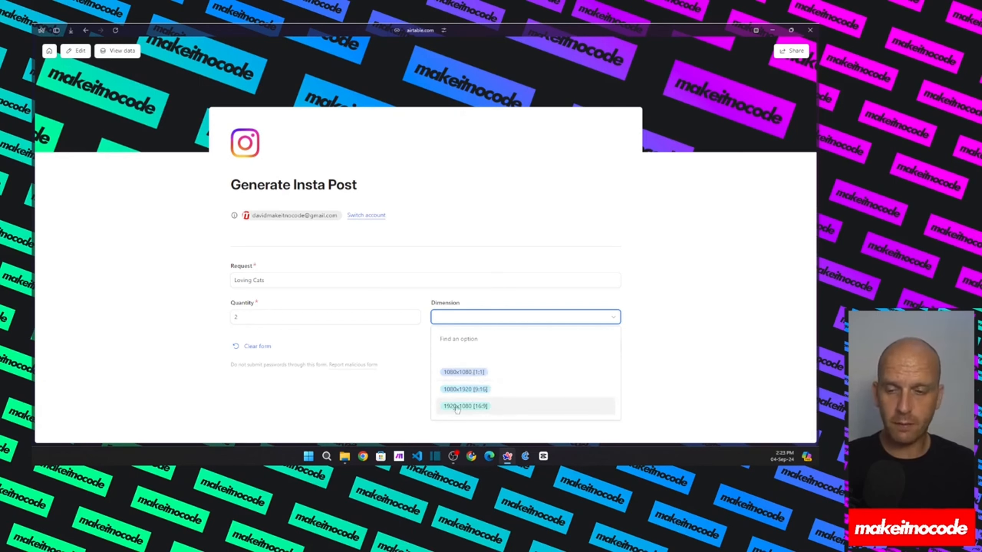
click(461, 374)
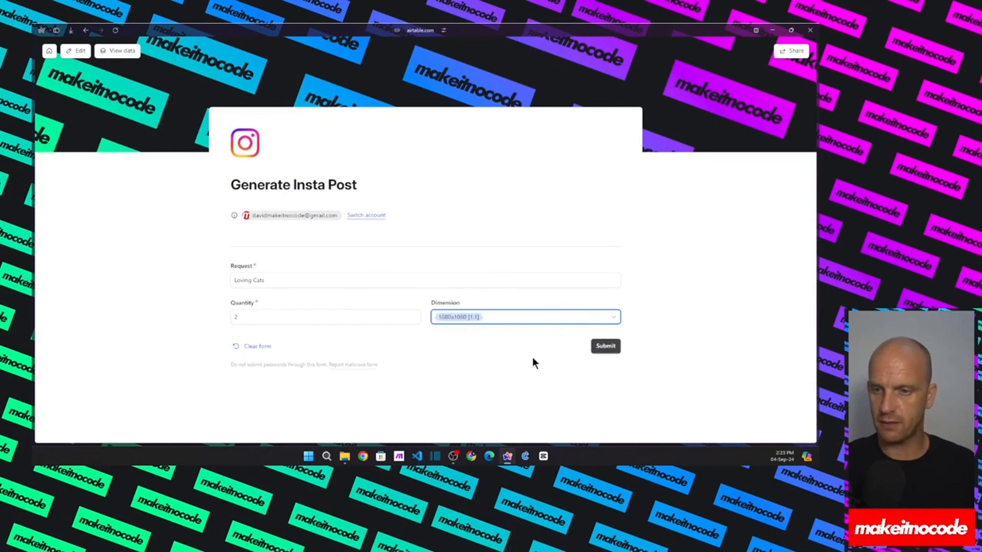
click(606, 348)
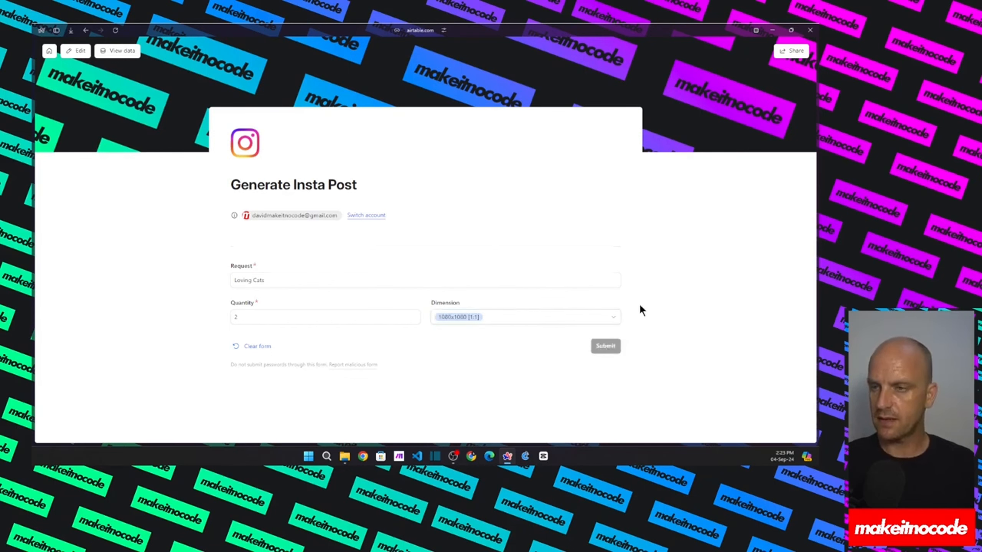
Switch to the Make scenario #0036 Leonardo [Webhook] and run it once for the submitted form
click(57, 158)
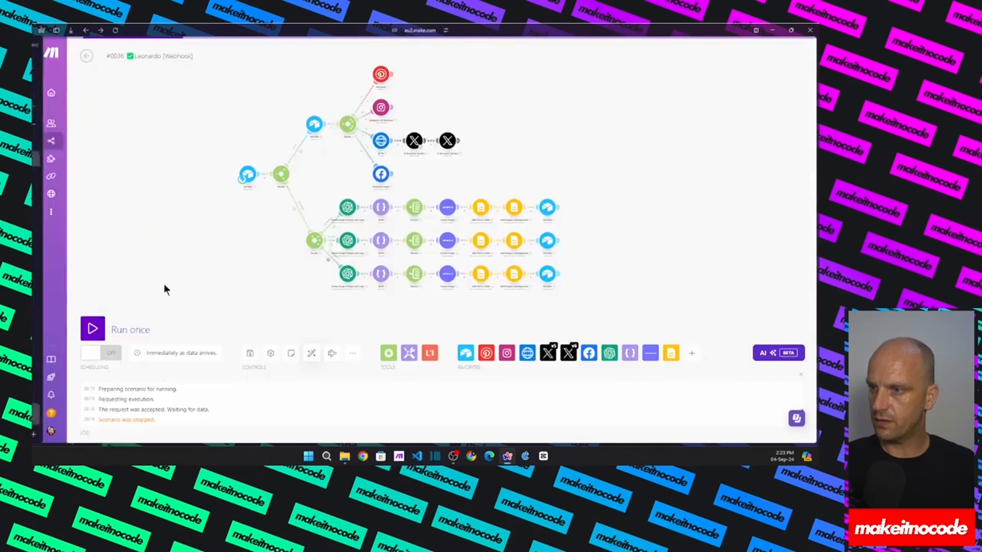
click(93, 328)
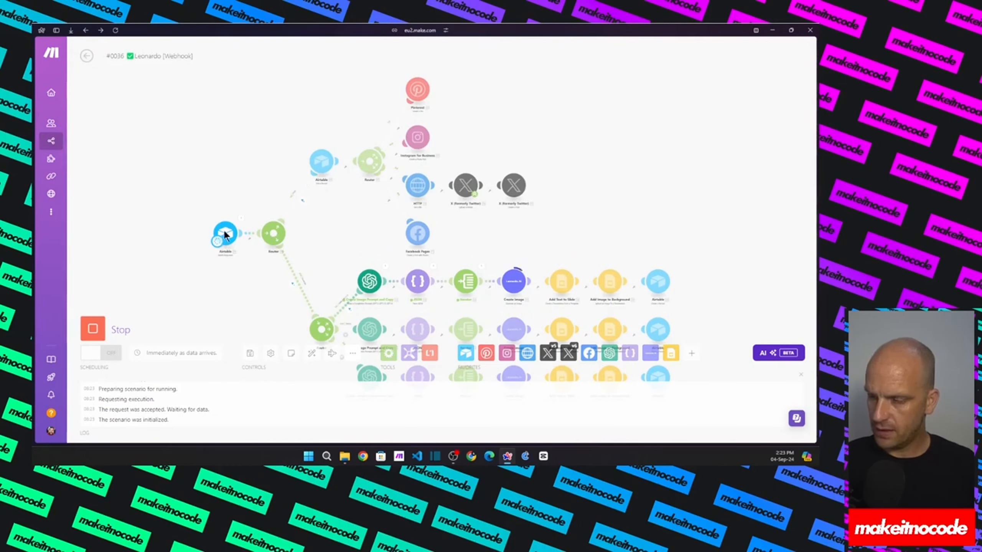
Inspect the run output of the upper Create Image Prompt and Copy module, expanding its Choices and Result, and close the inspector
scroll(227, 235, up, 3)
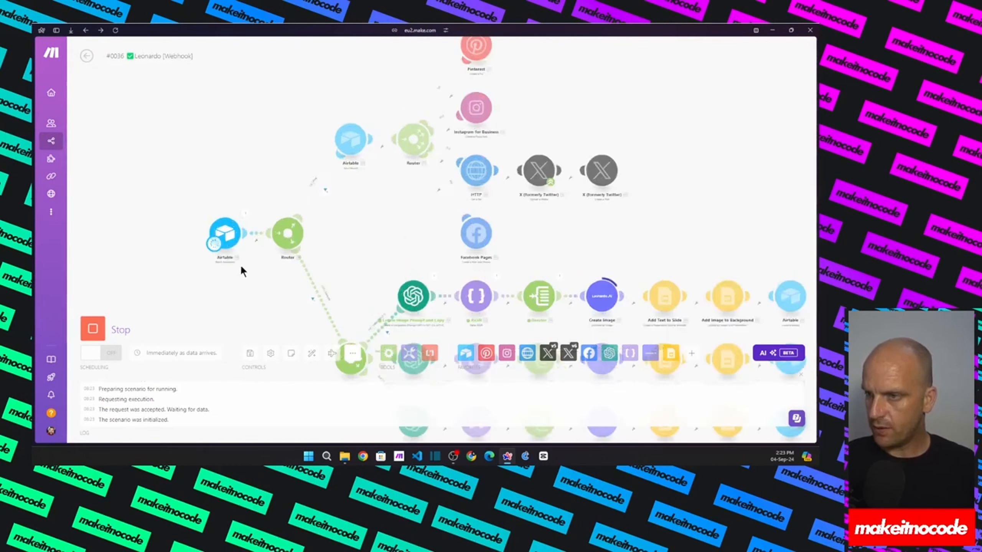
drag(250, 264, 224, 182)
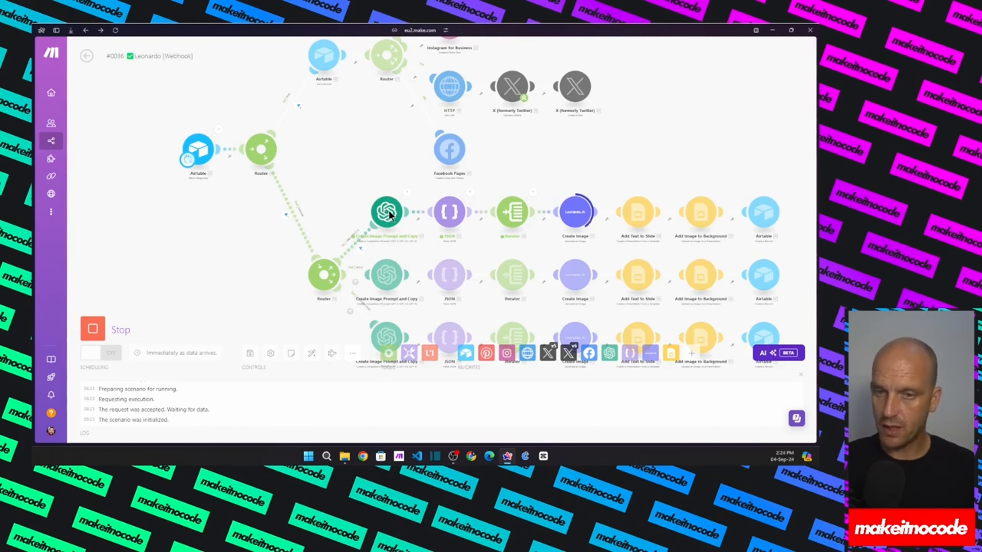
click(407, 193)
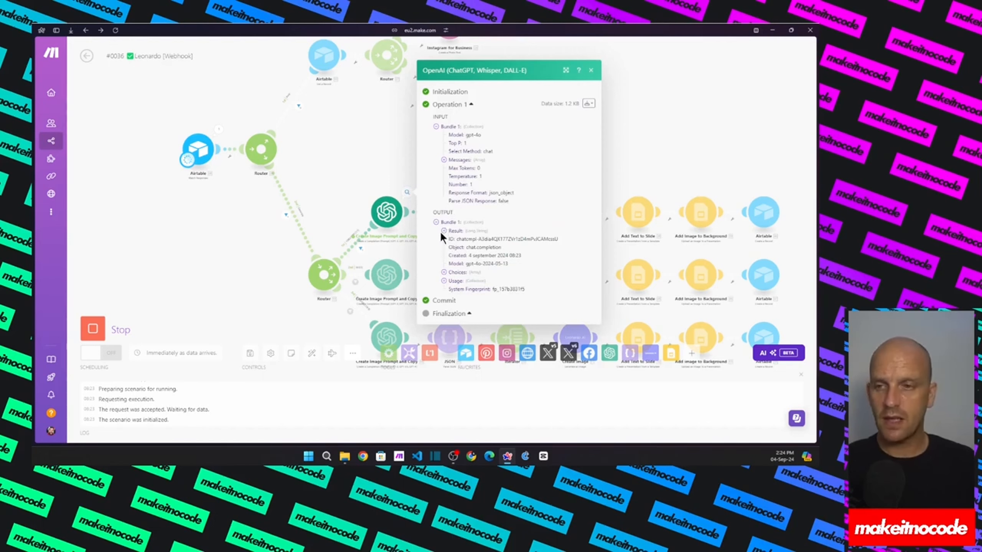
click(444, 272)
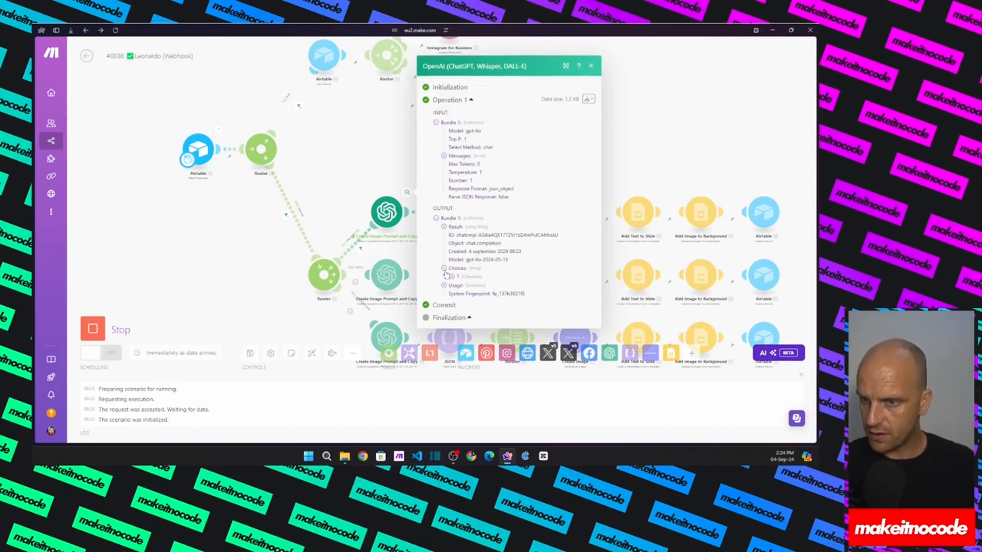
click(444, 227)
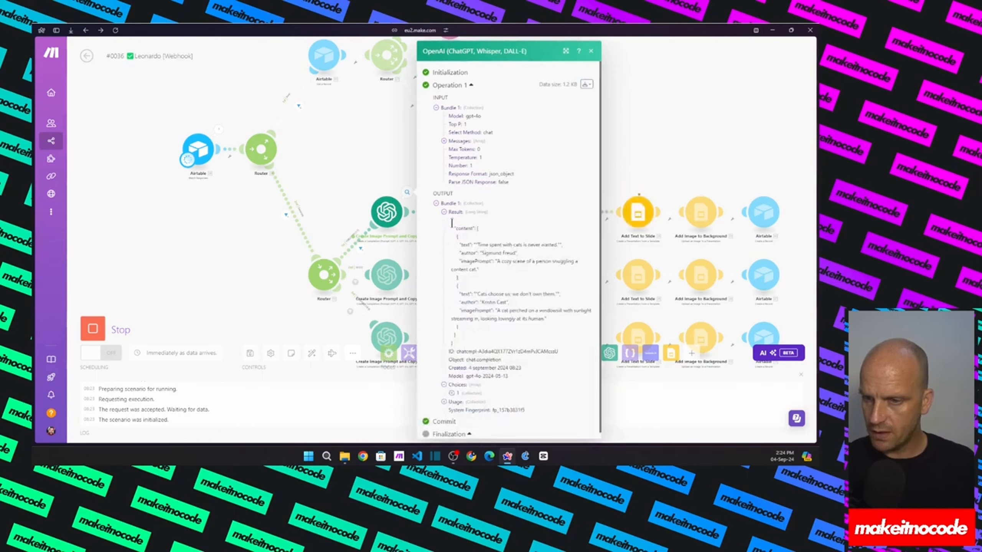
drag(454, 340, 450, 230)
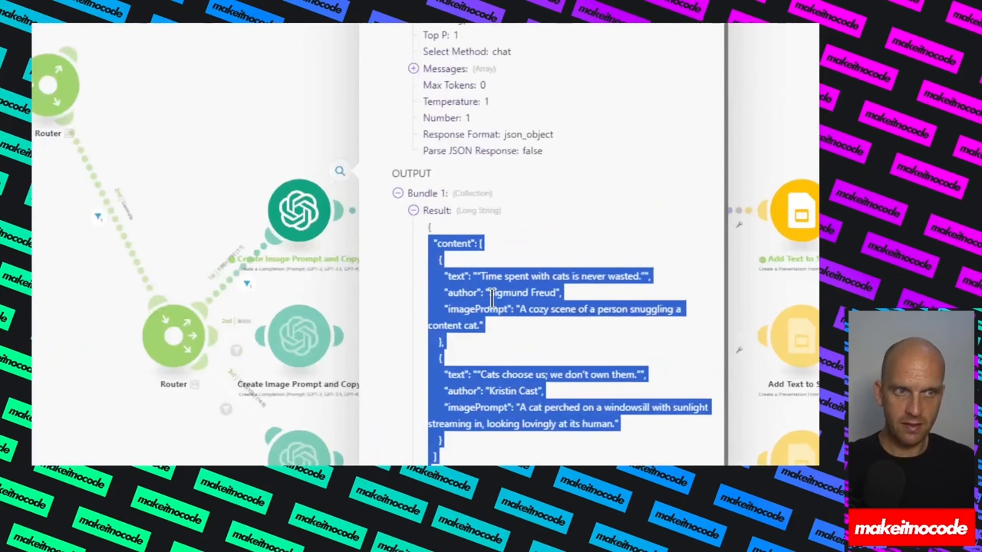
scroll(492, 300, down, 1)
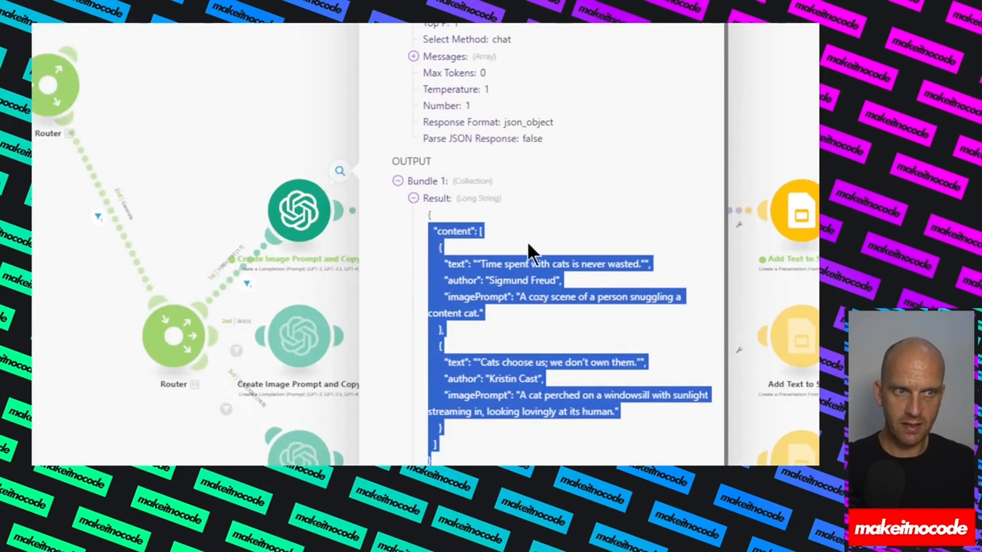
click(135, 287)
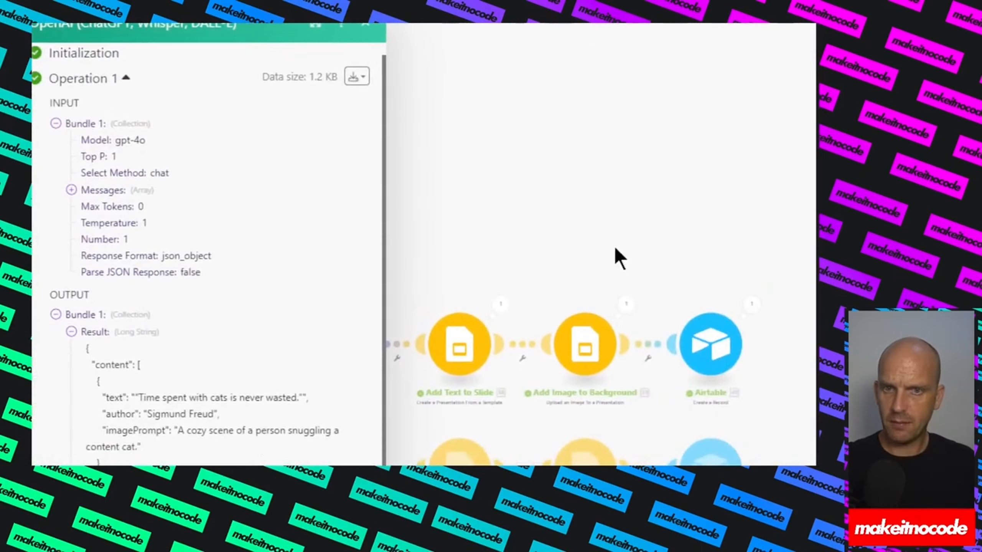
click(538, 214)
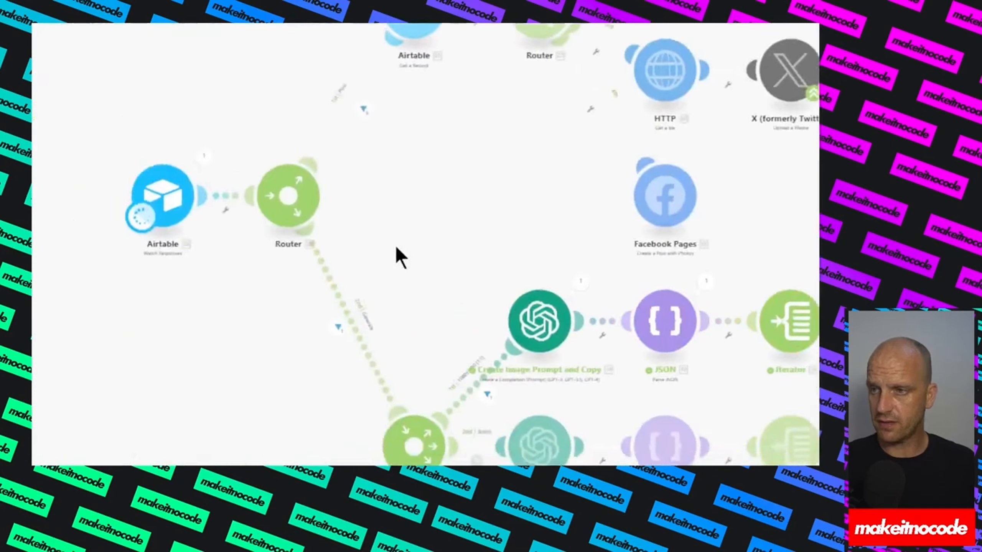
Return to the Airtable base's data, find the record Loving Cats - 1, and view its image full size before closing the preview
mouse_move(34, 248)
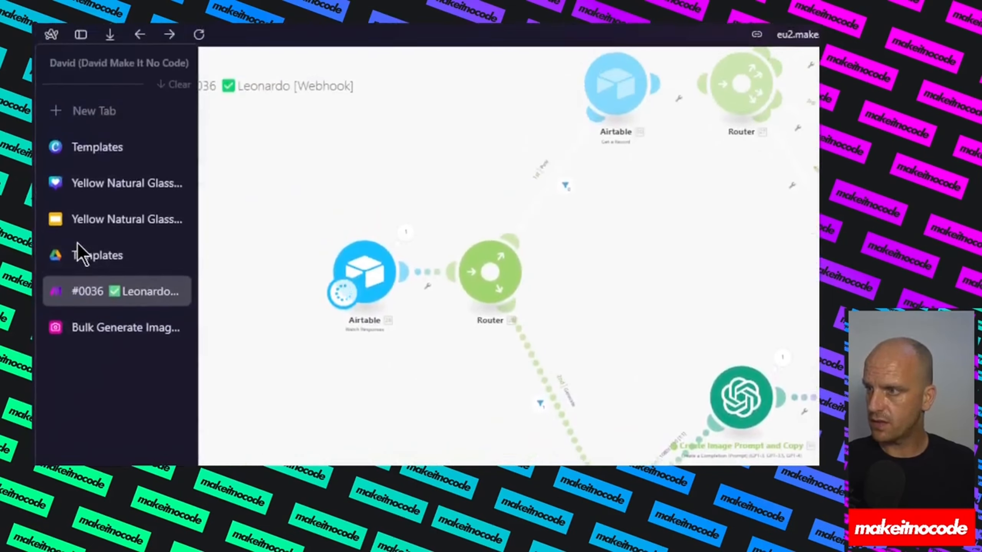
click(93, 312)
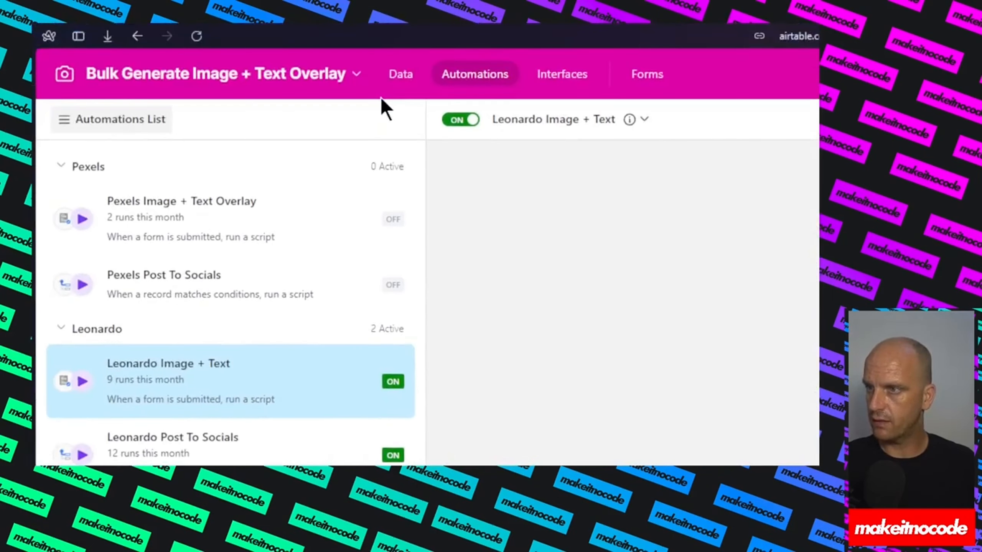
scroll(428, 252, down, 15)
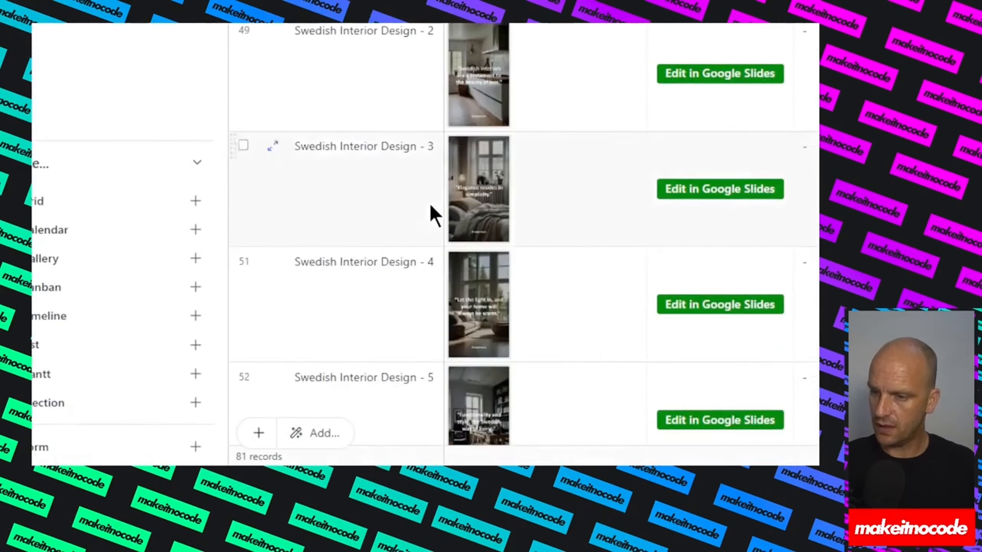
scroll(431, 180, down, 12)
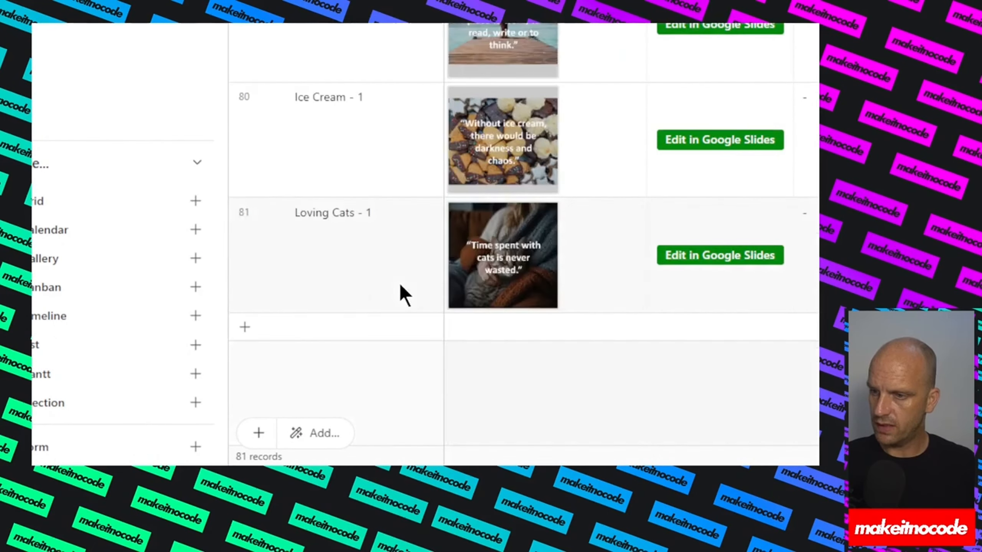
click(502, 249)
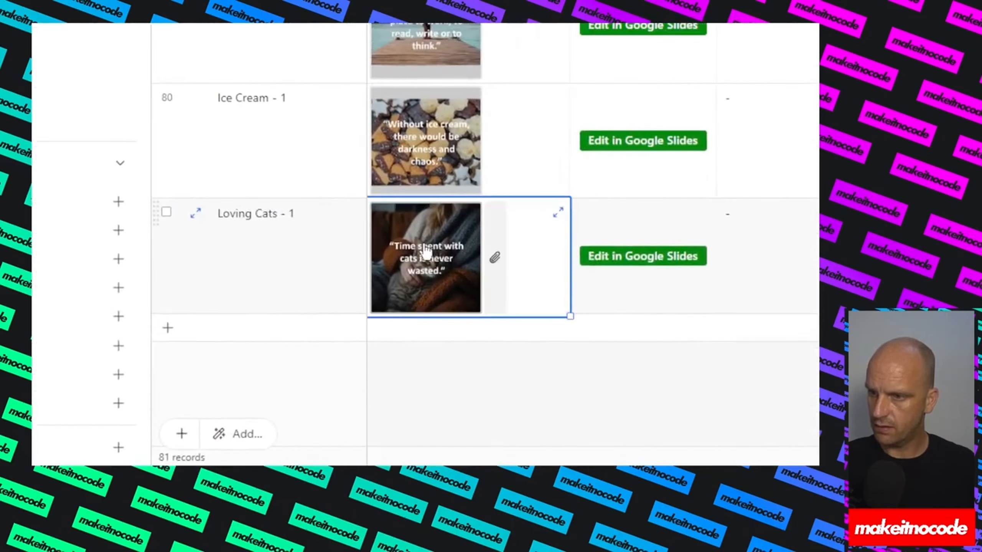
click(448, 250)
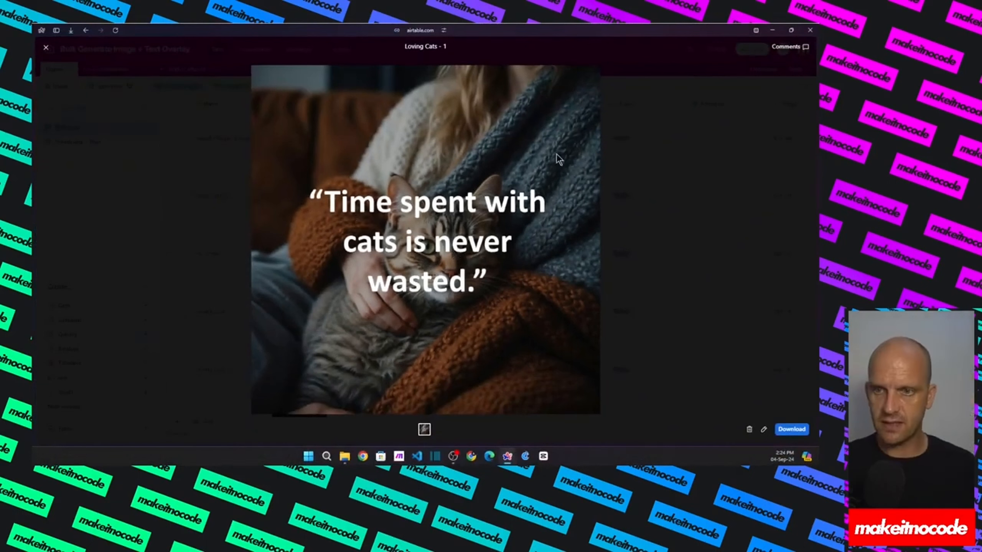
click(702, 209)
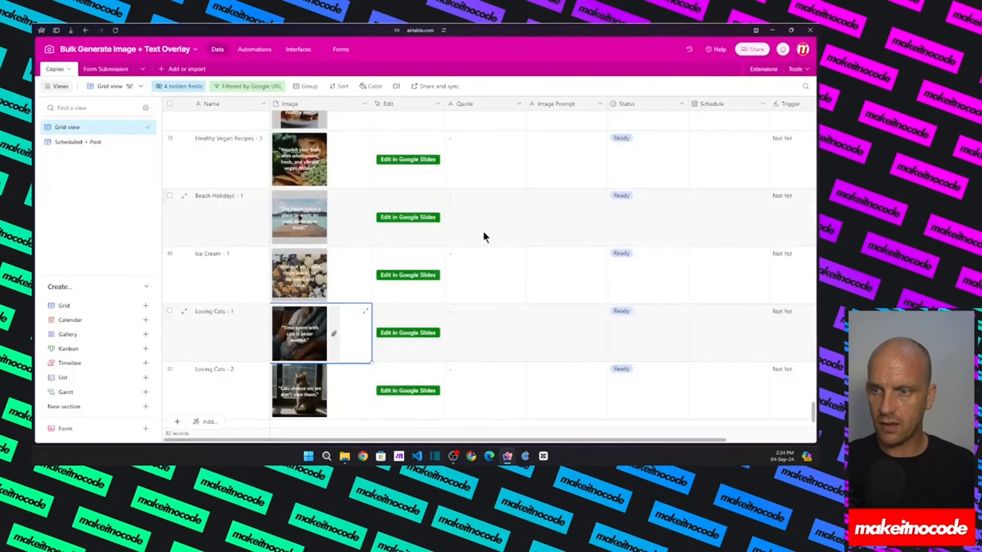
Expand the image cell of Loving Cats - 2, view its picture full size, and close the preview
click(297, 395)
click(364, 359)
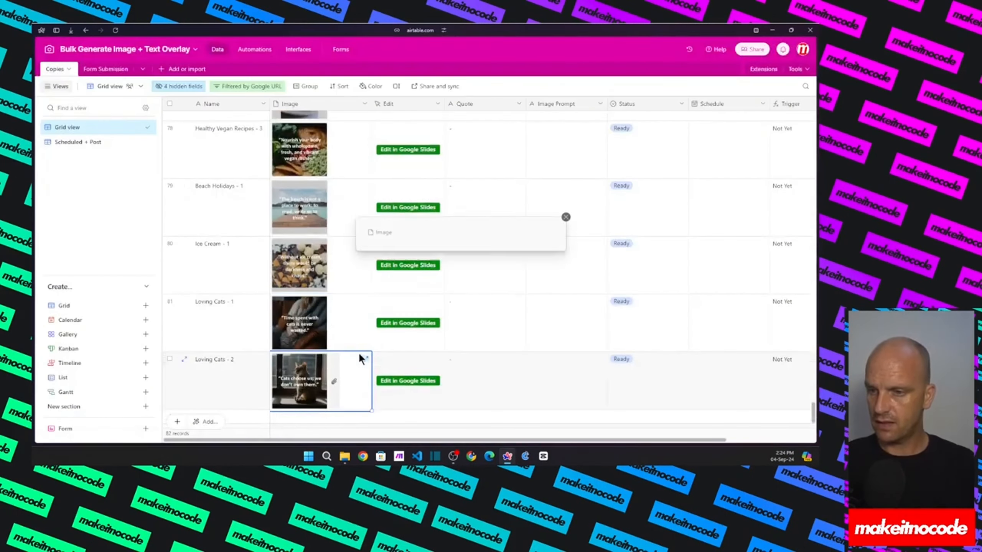
click(416, 299)
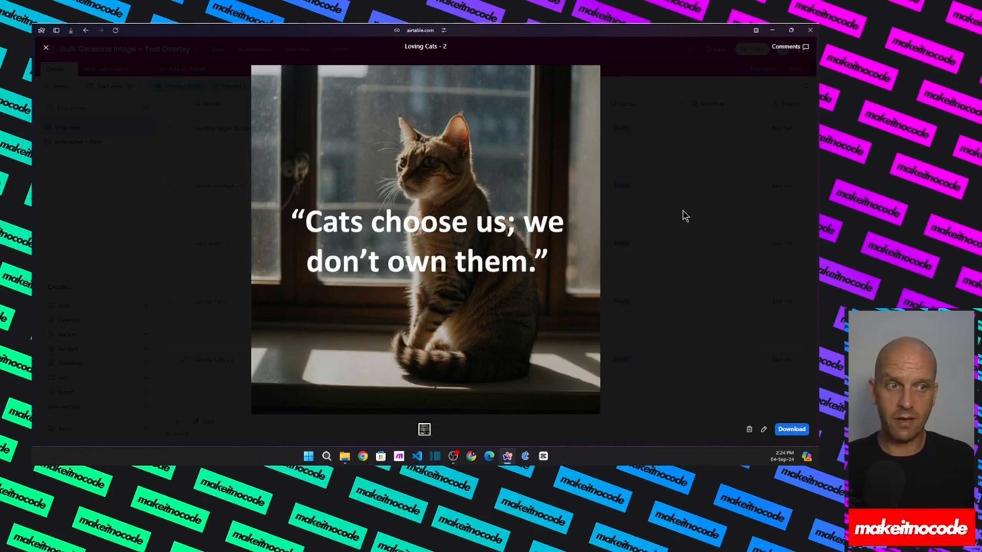
click(694, 200)
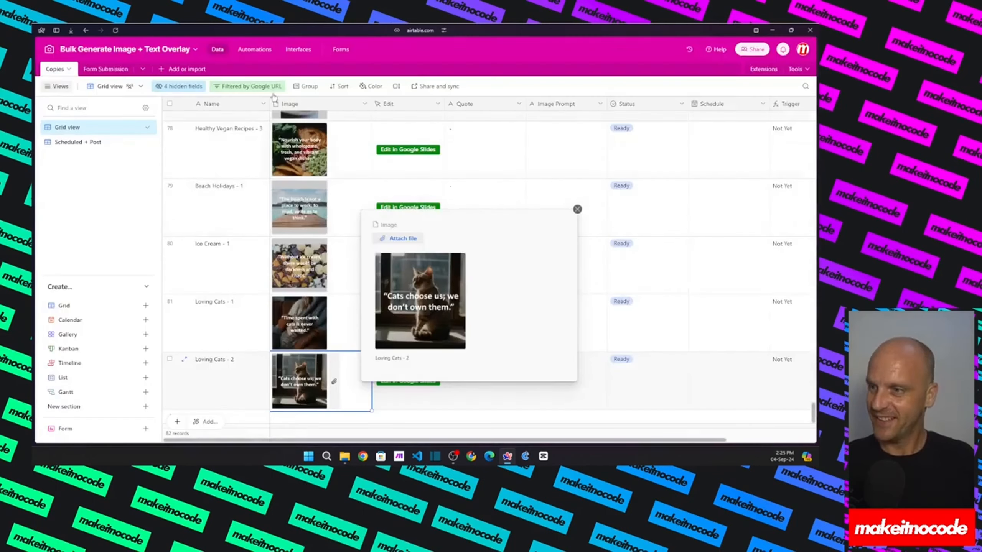
Go back to the Make scenario, review the webhook settings of the first Airtable module, and accept them
mouse_move(33, 172)
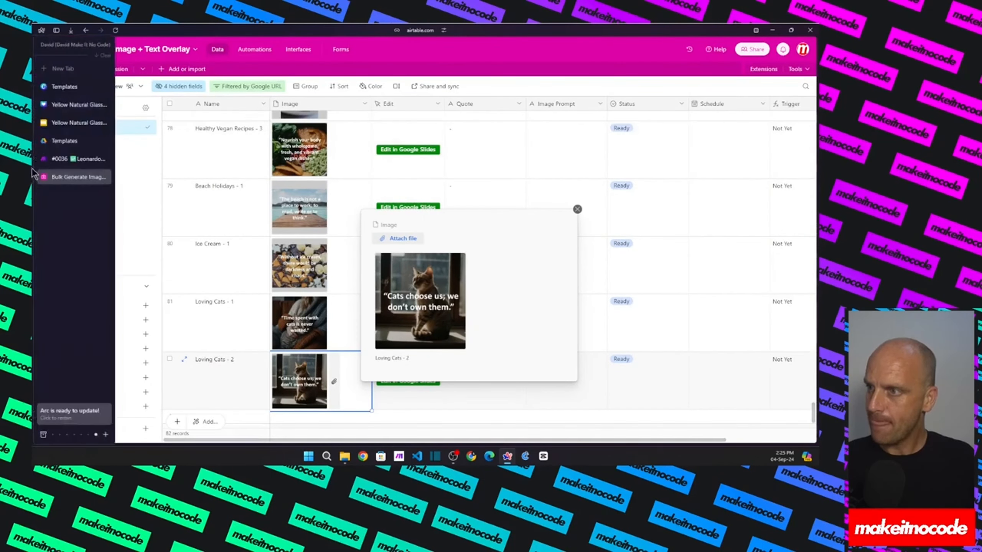
click(55, 158)
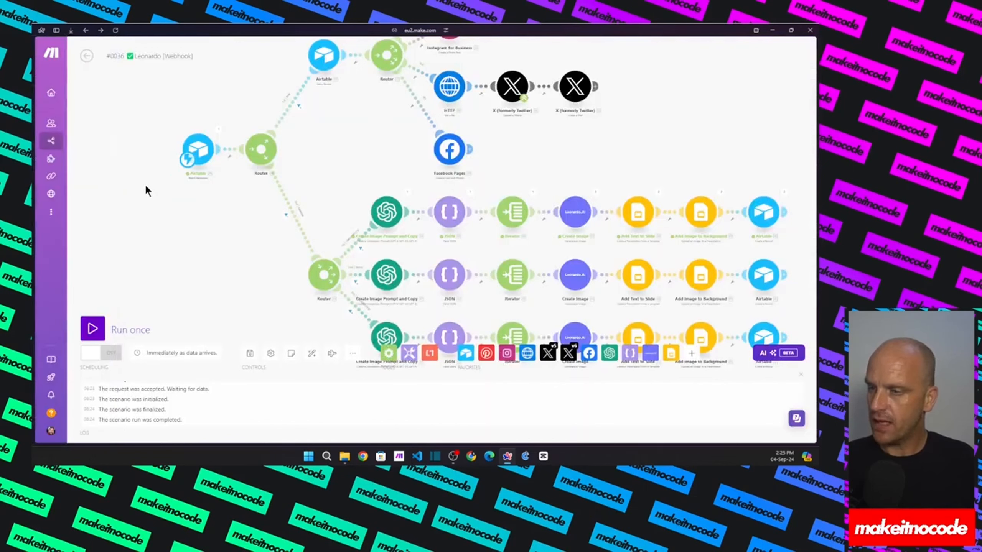
scroll(176, 217, down, 3)
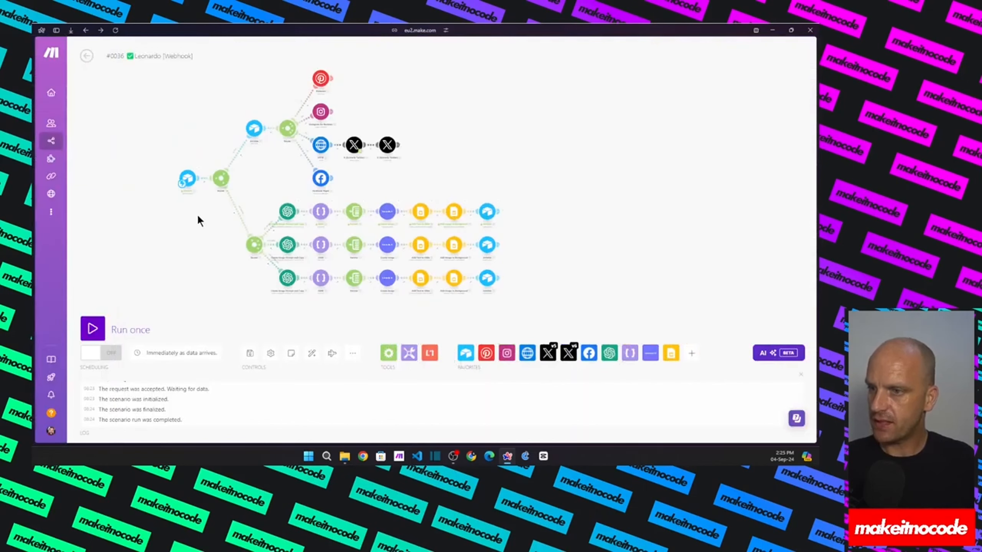
click(187, 185)
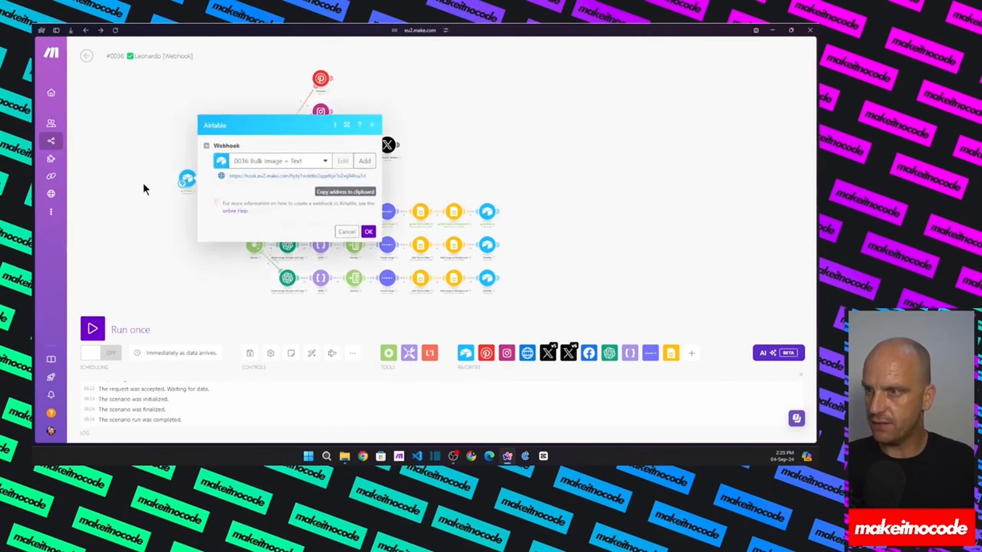
mouse_move(86, 152)
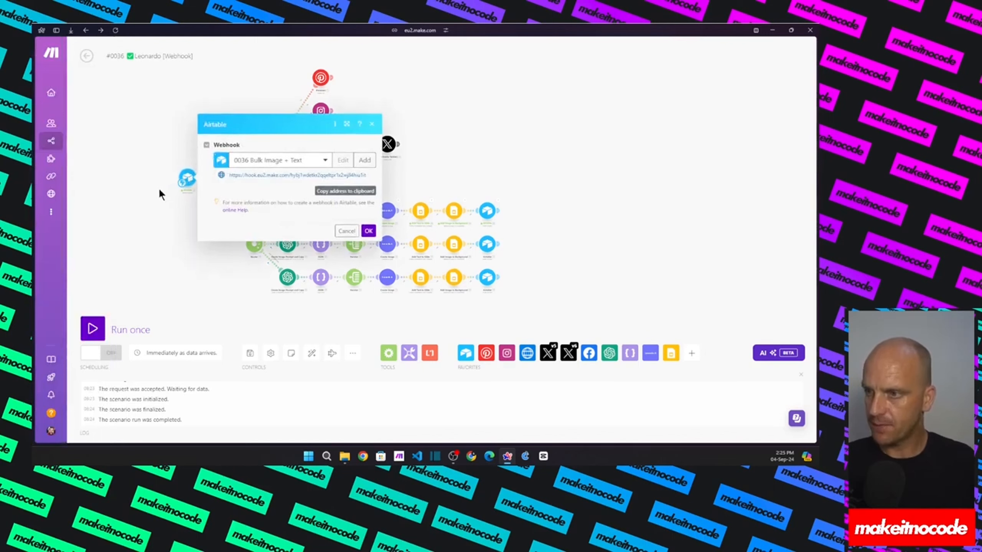
drag(159, 191, 159, 188)
click(369, 231)
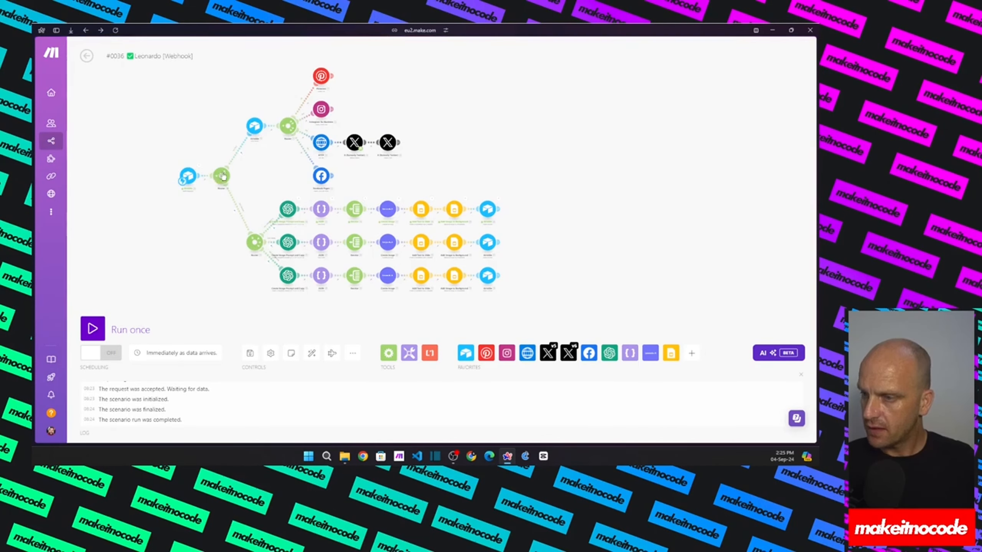
Review the filter conditions on the Generate and Post routes leaving the first router, closing each without changes
click(239, 212)
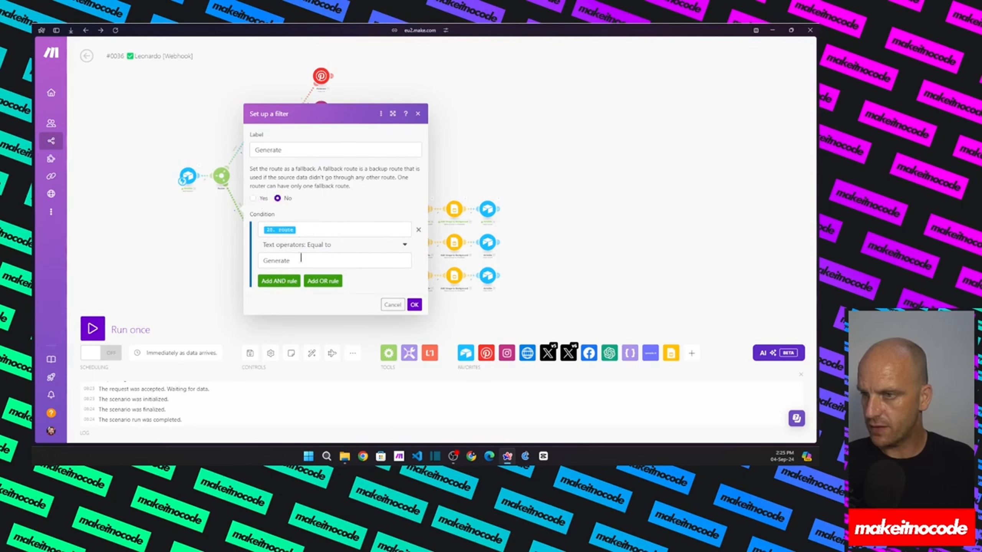
click(210, 128)
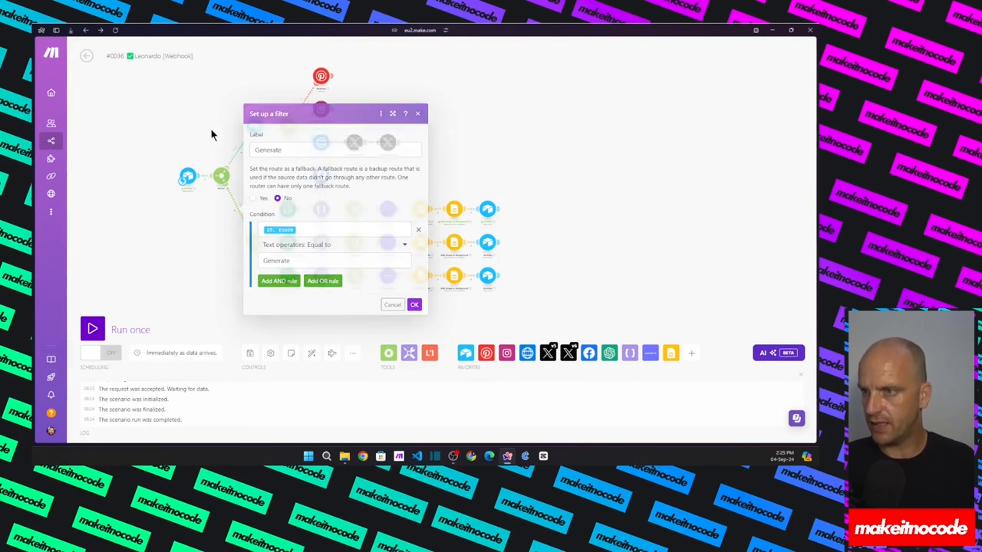
click(242, 154)
mouse_move(287, 166)
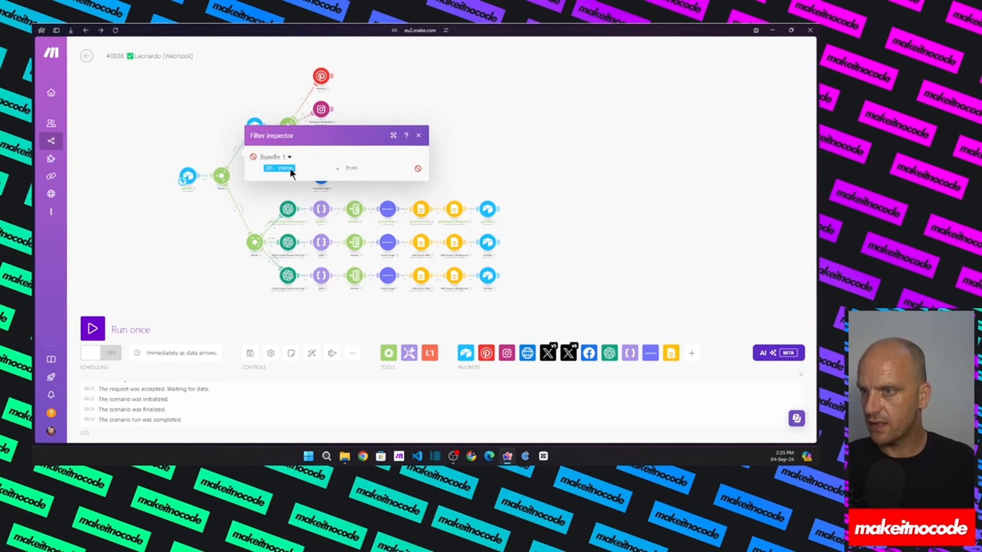
click(419, 135)
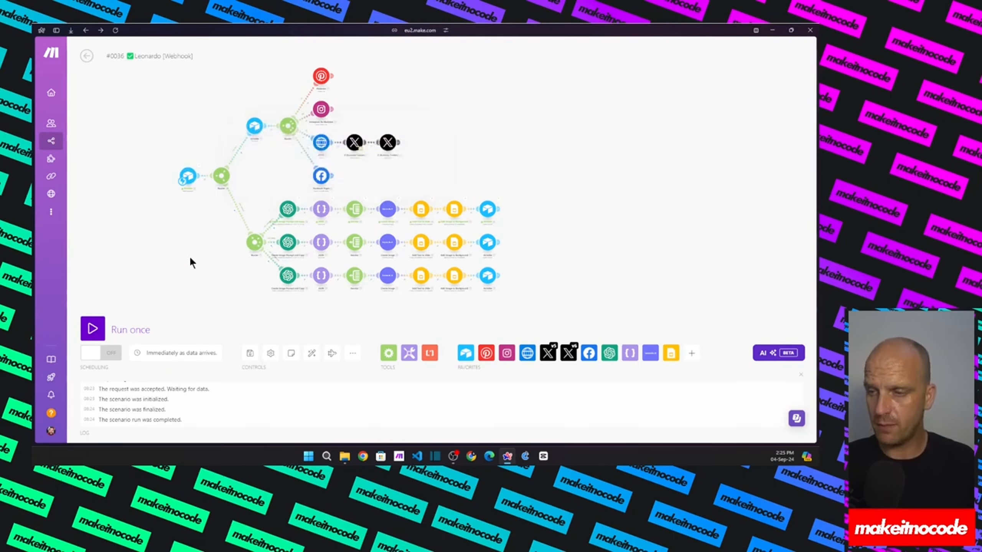
Review the model and the system message content in the upper Create Image Prompt and Copy module's settings
click(285, 206)
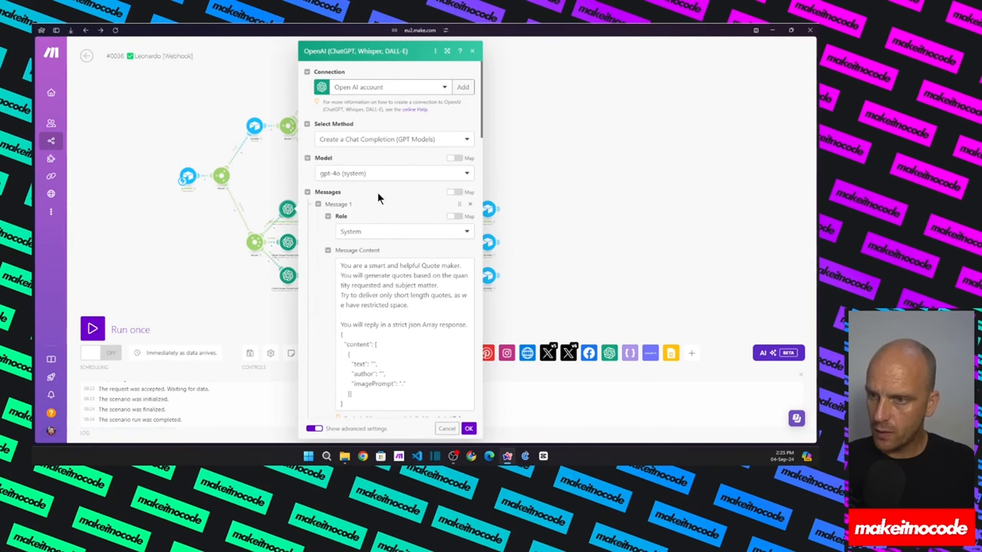
scroll(380, 196, down, 1)
scroll(380, 196, down, 2)
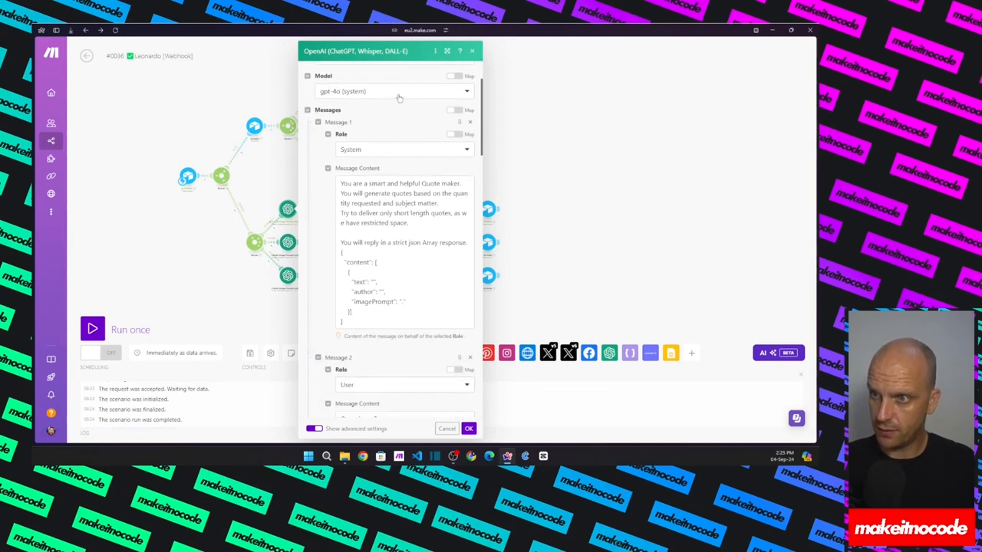
double_click(427, 183)
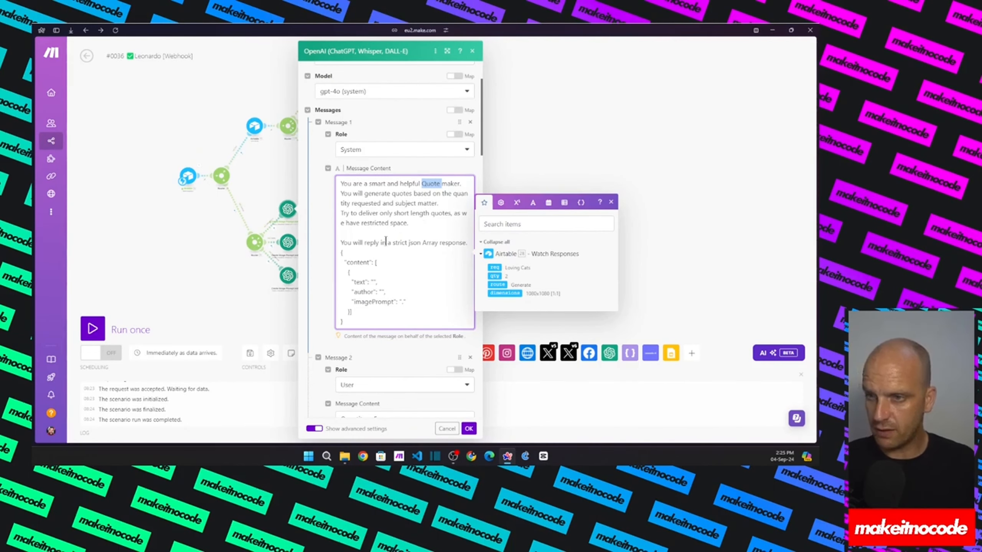
Review the example user and assistant messages and the quantity and subject mapping in Message 4, and close the module's settings
scroll(377, 221, down, 1)
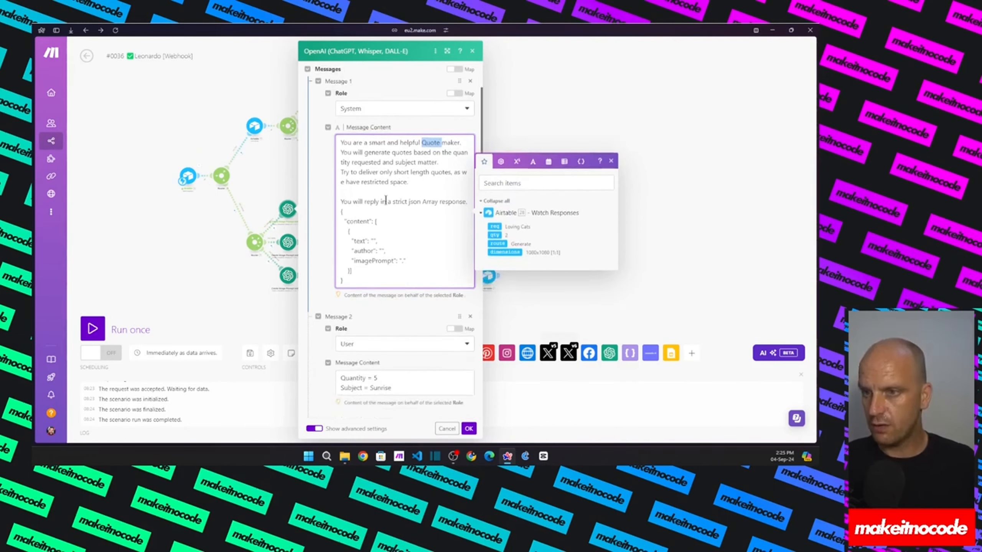
scroll(385, 206, down, 3)
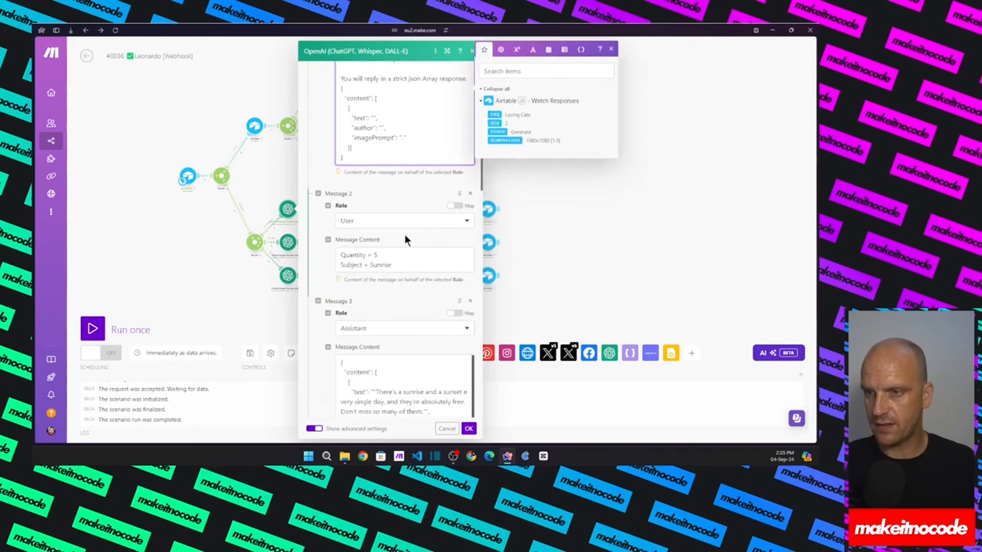
scroll(403, 257, down, 2)
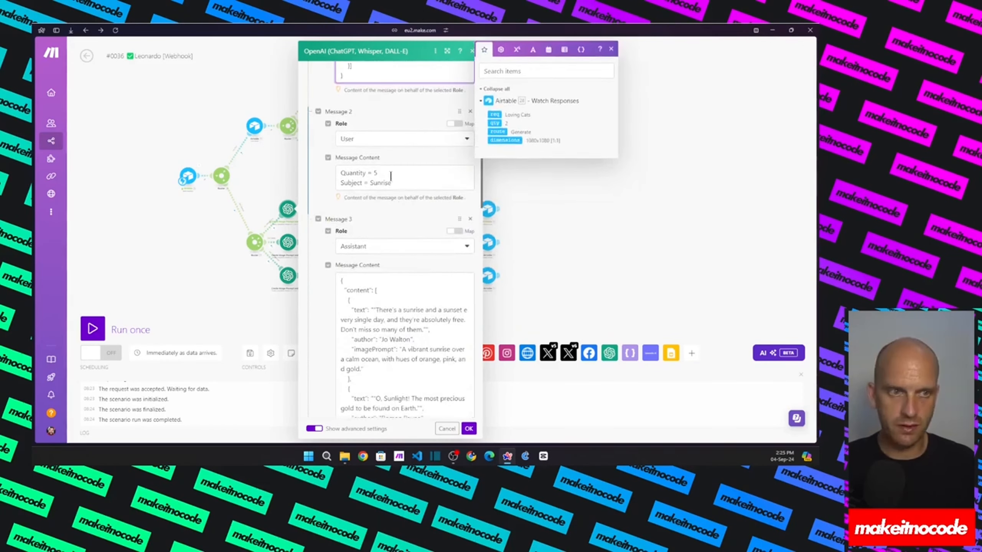
scroll(357, 230, down, 1)
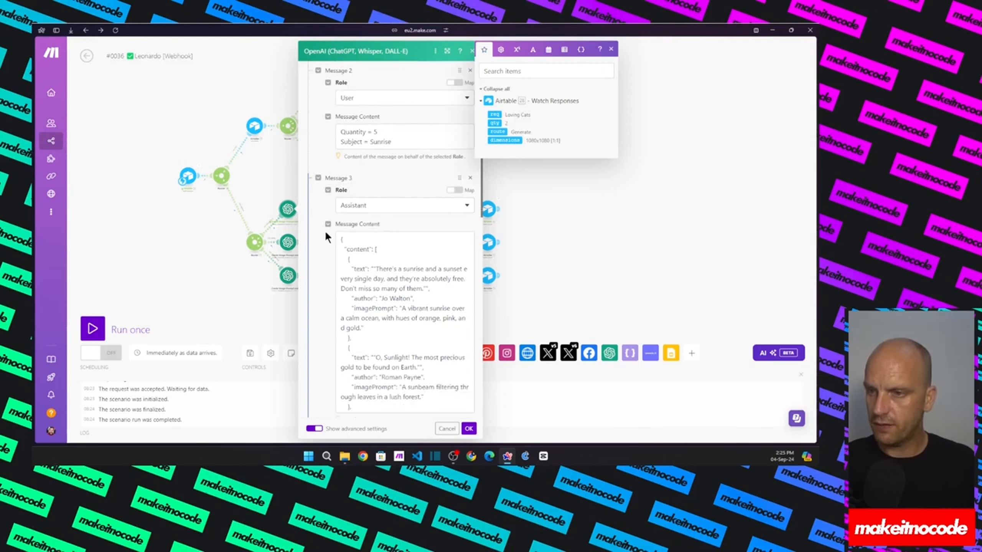
scroll(325, 234, down, 5)
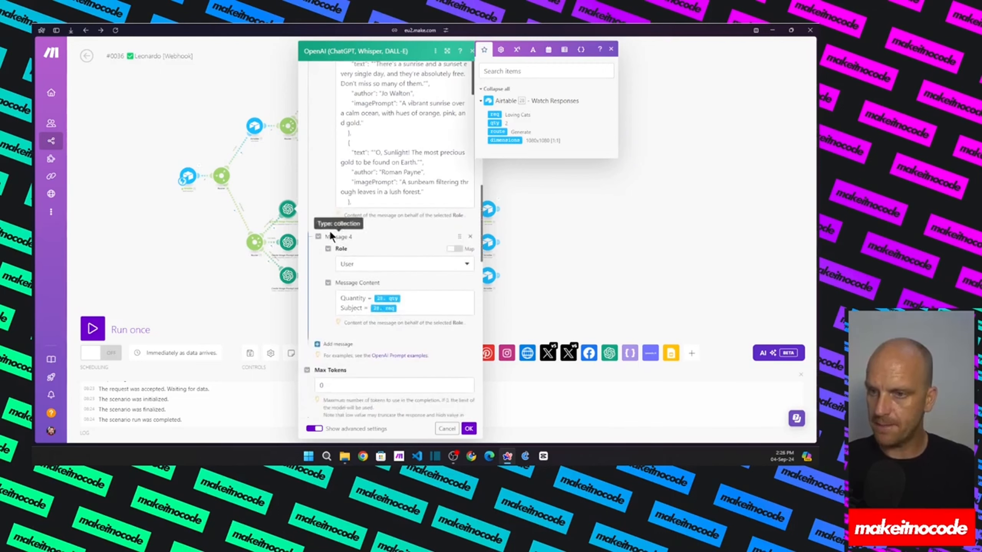
scroll(396, 190, down, 1)
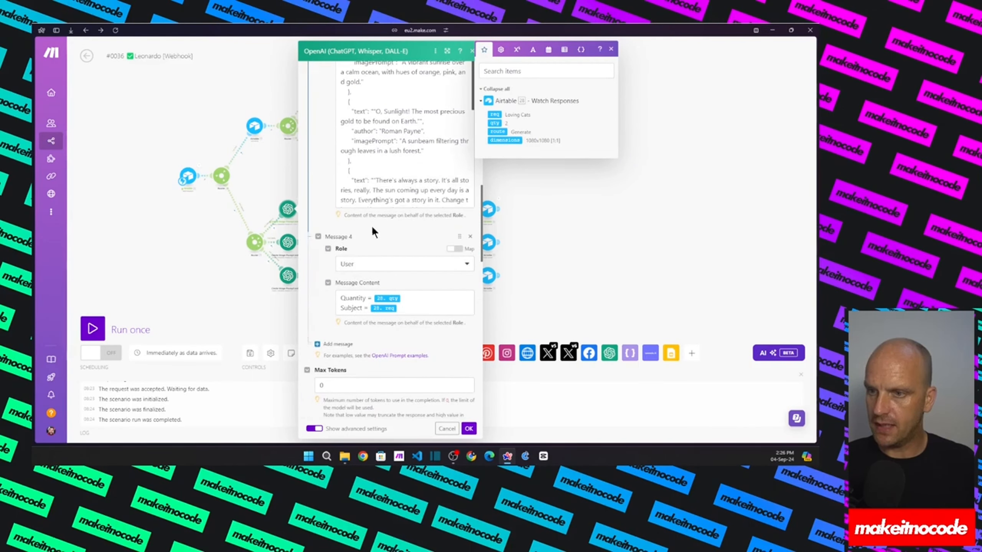
scroll(372, 232, down, 2)
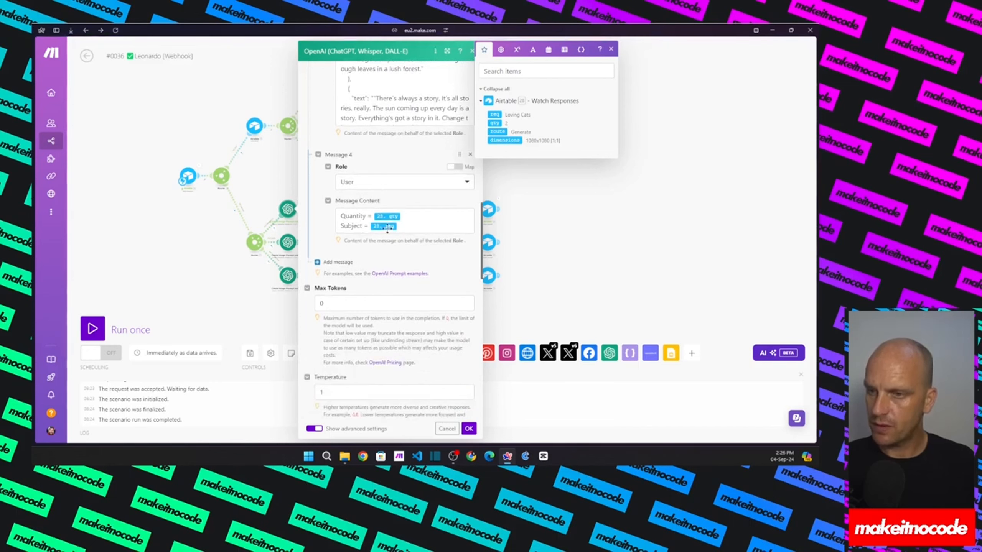
click(414, 219)
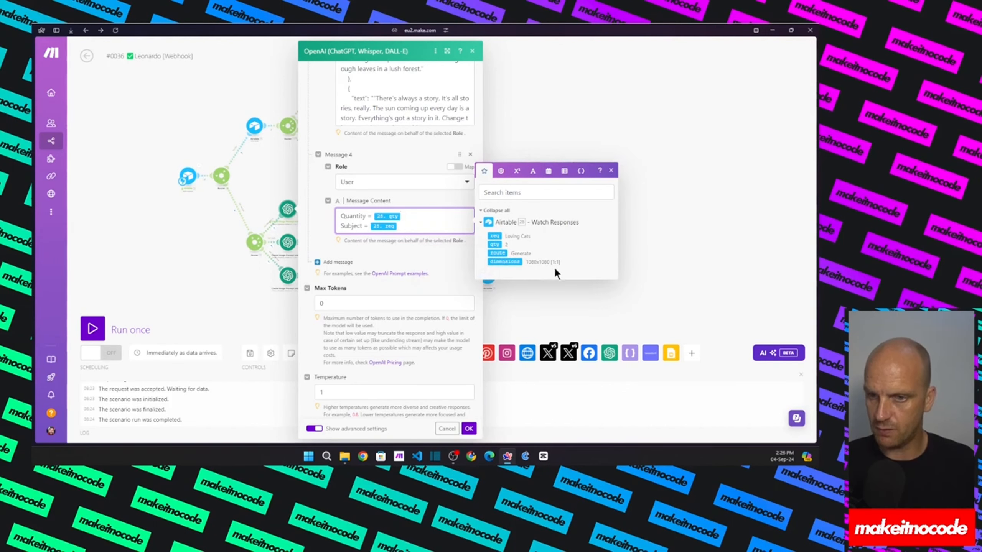
click(232, 308)
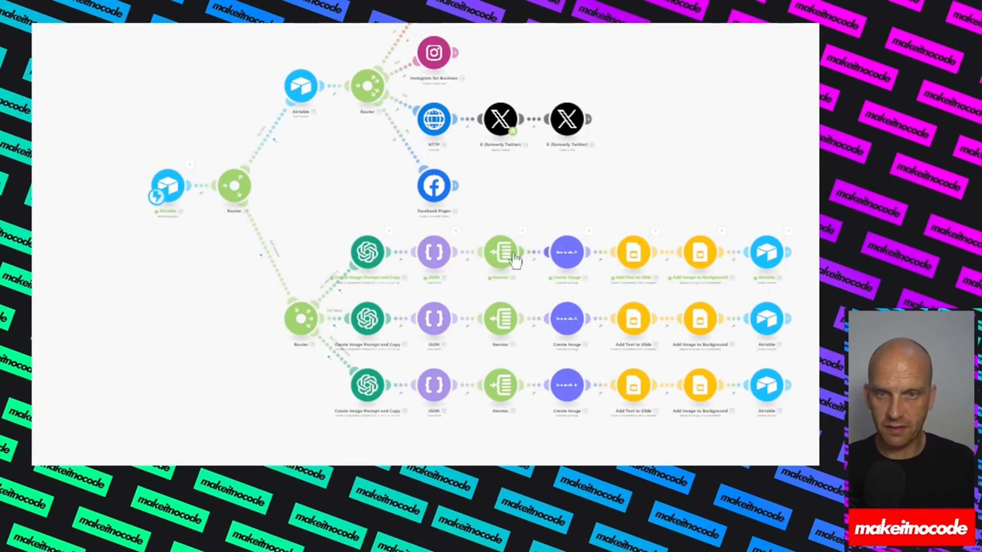
Inspect the run output of the upper JSON module, expanding both collections in its content array, and close the inspector
click(453, 233)
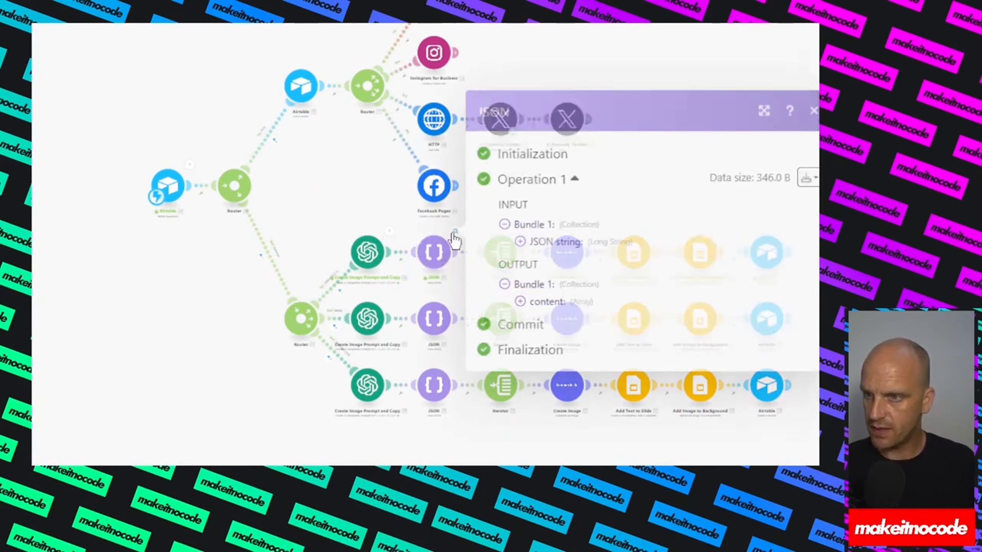
click(520, 302)
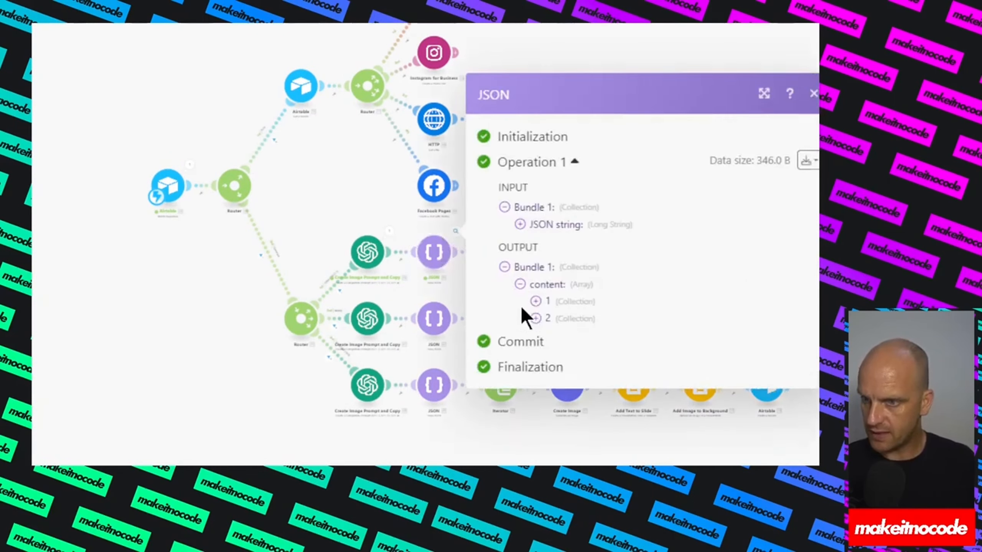
click(536, 303)
click(536, 351)
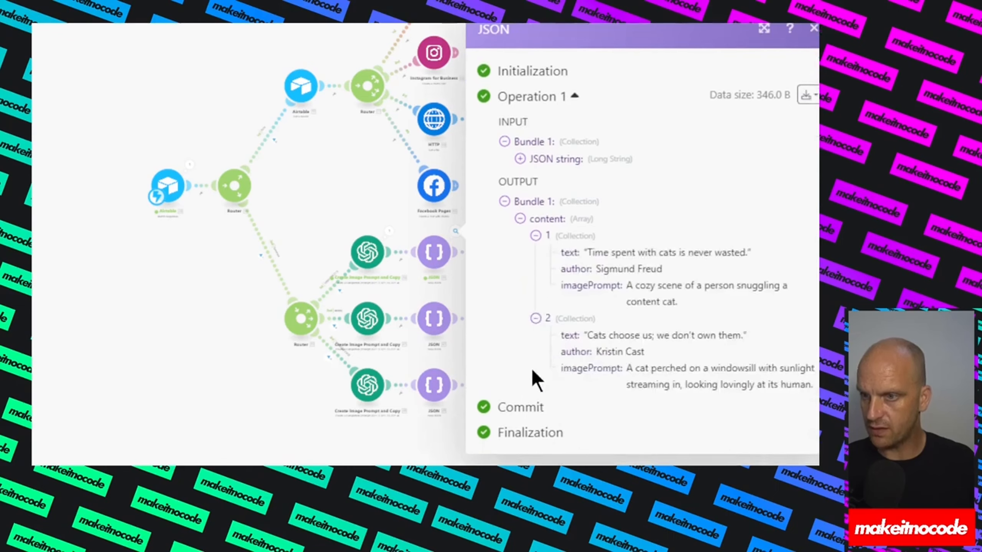
click(383, 438)
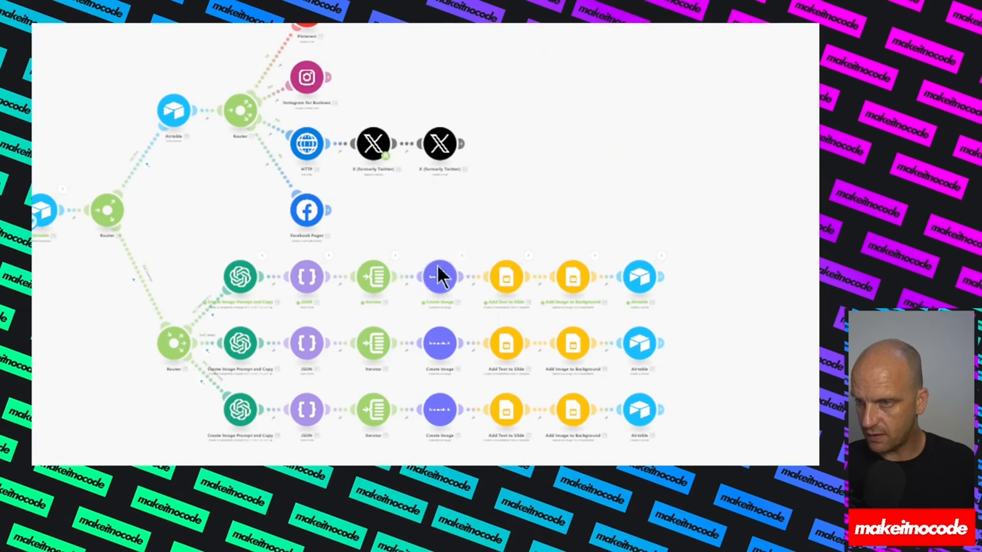
Review the array mapped in the upper Iterator, accept its settings, and look over the Create Image and Google Slides modules that follow it
click(379, 272)
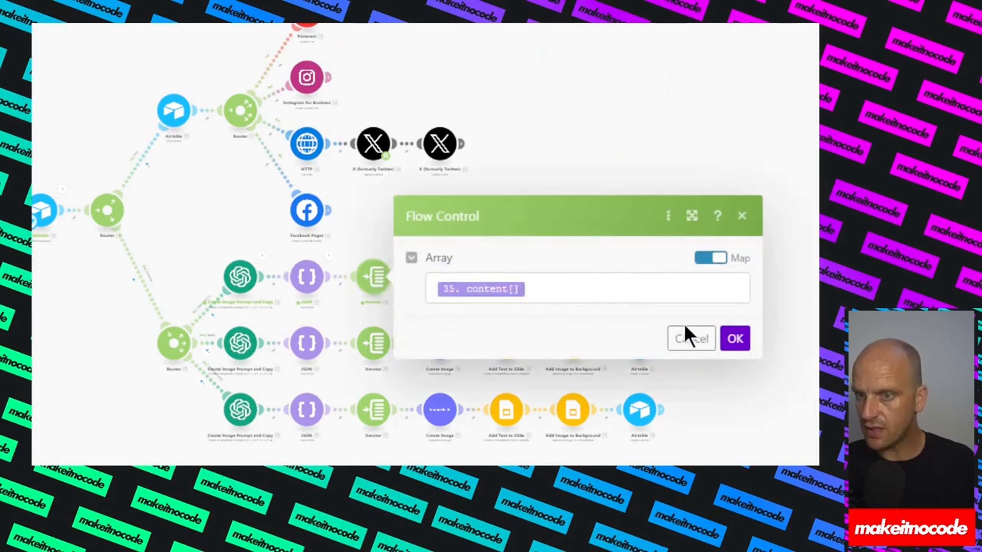
click(735, 339)
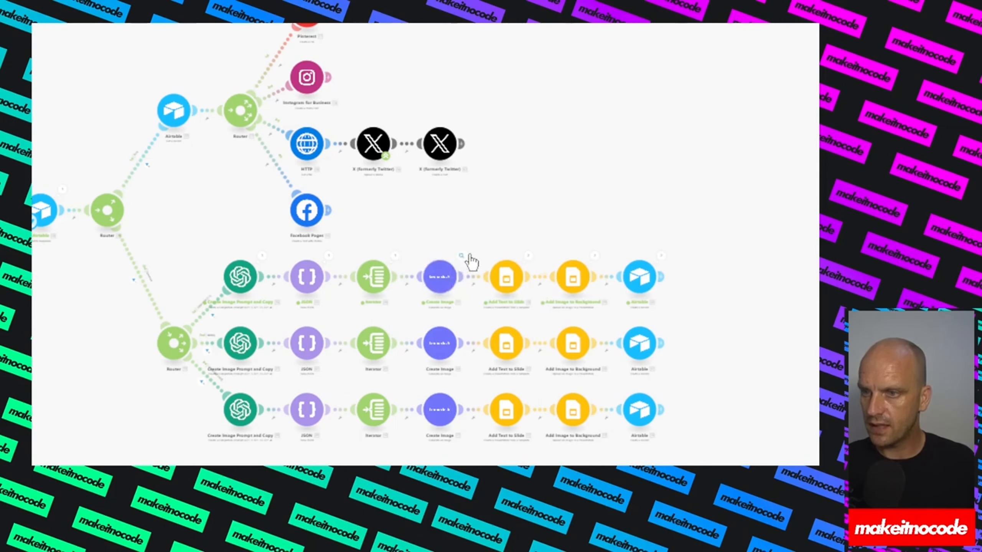
scroll(494, 267, down, 2)
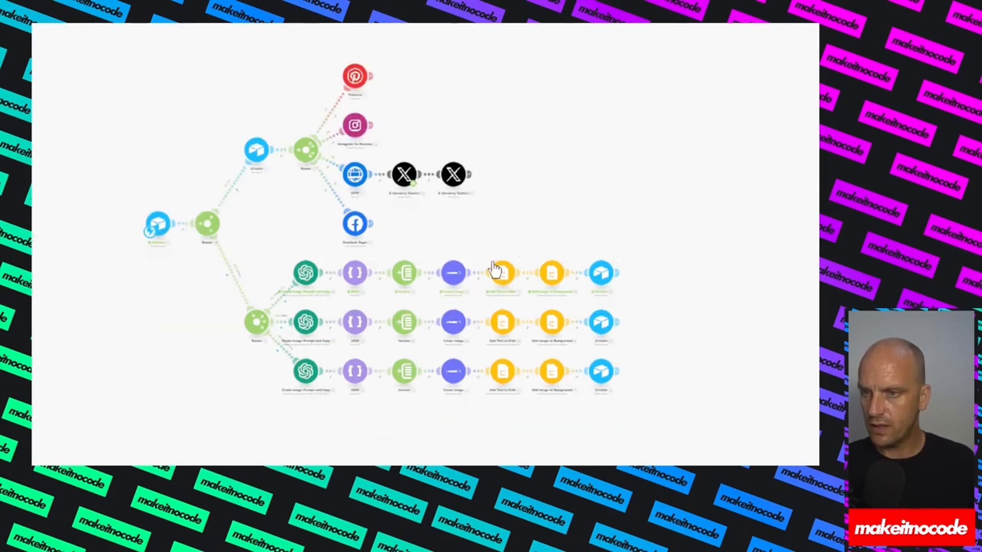
scroll(492, 275, up, 12)
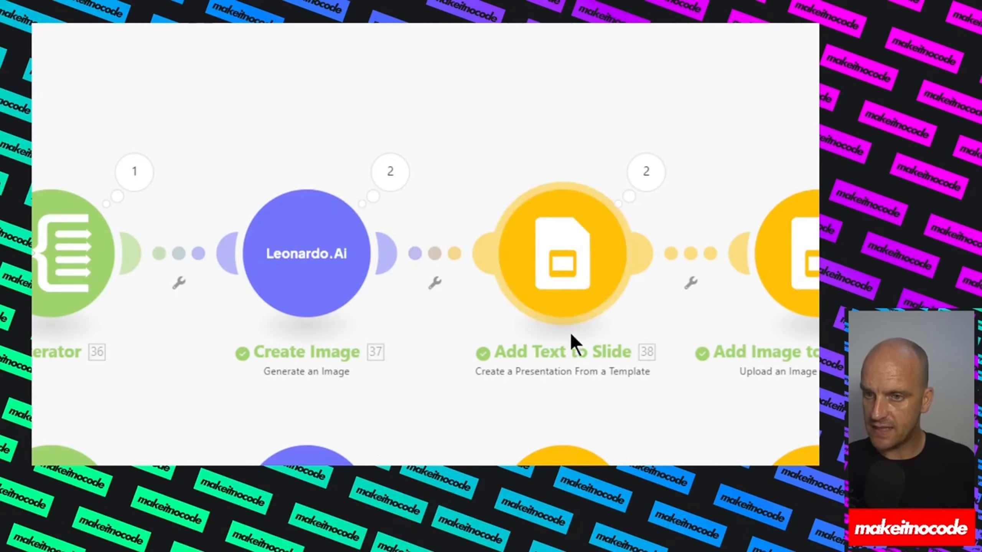
drag(800, 388, 360, 390)
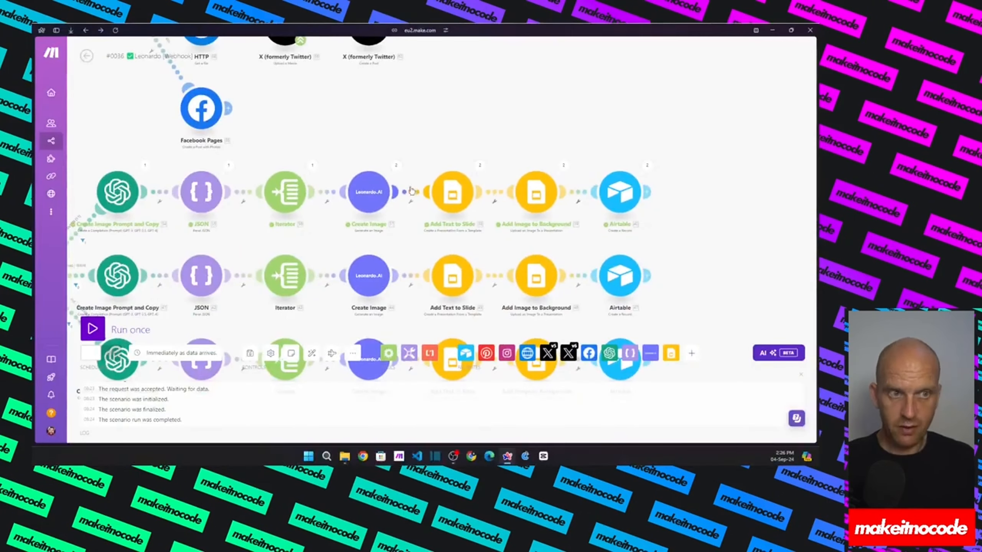
scroll(343, 173, down, 3)
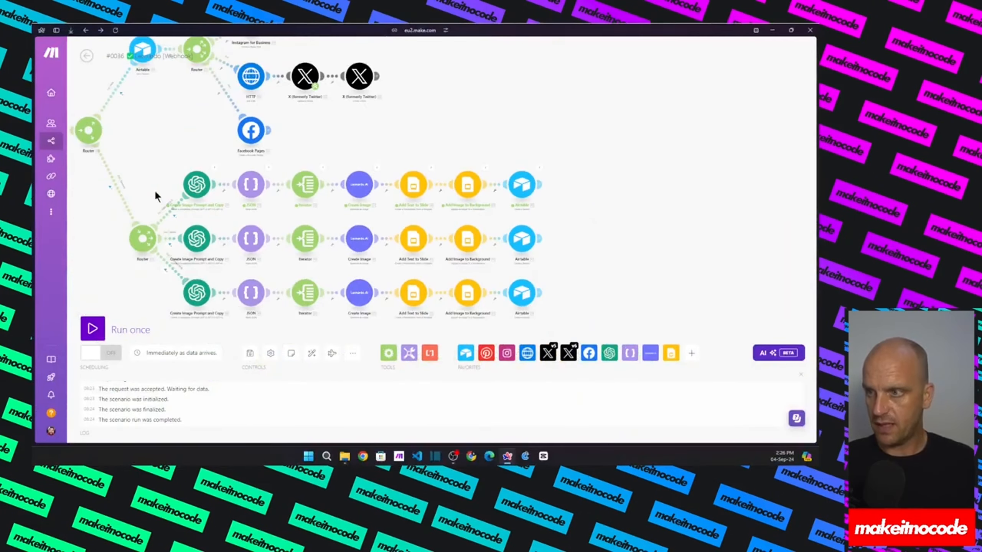
In the Airtable base, hide the views sidebar and open the presentation of record Loving Cats - 2 for editing in Google Slides
mouse_move(33, 153)
click(58, 177)
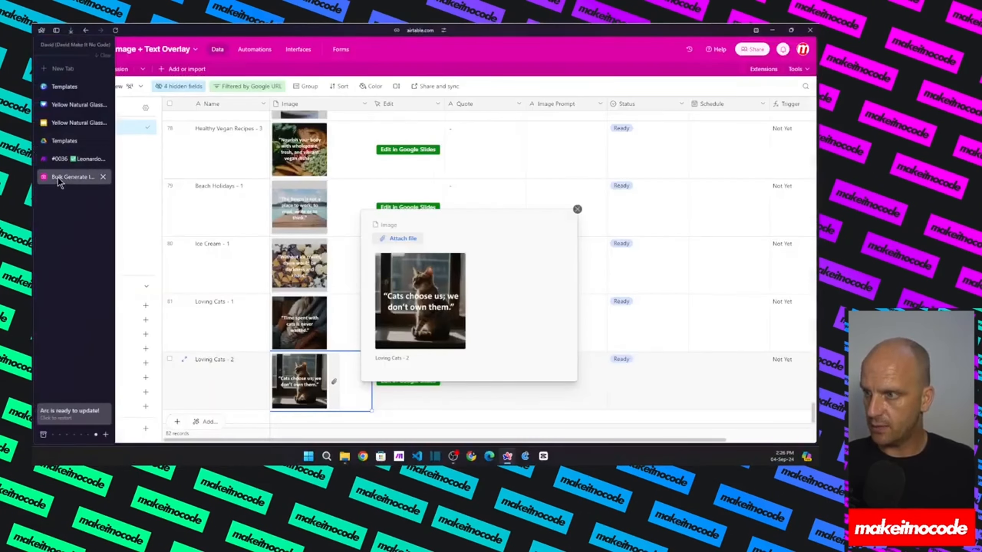
click(578, 209)
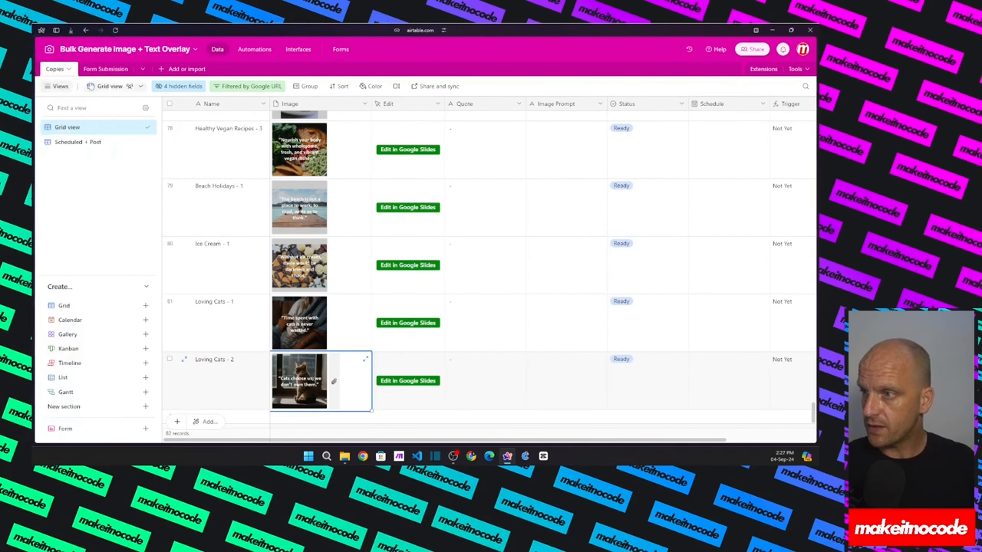
click(57, 86)
click(268, 381)
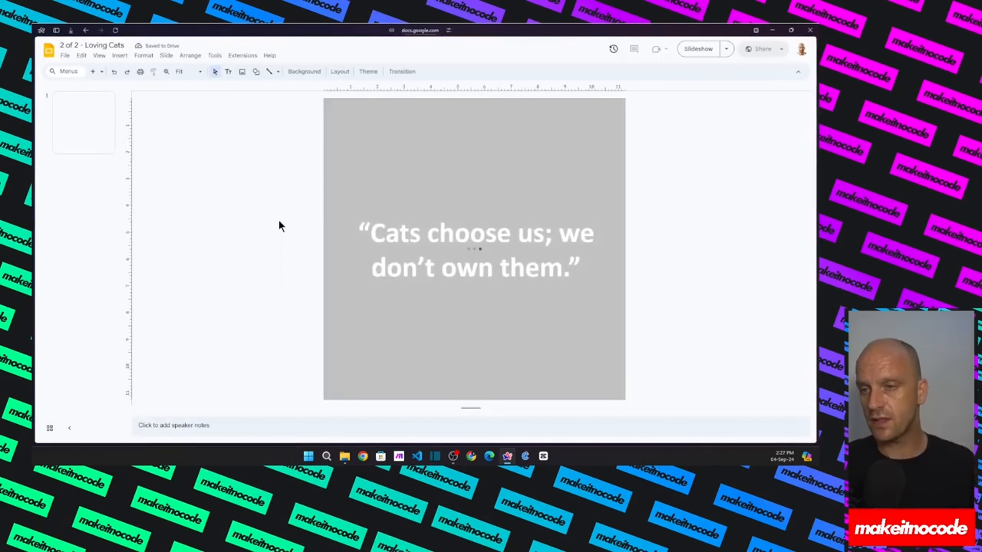
Replace "don't" with "can't" in the slide's quote about cats
click(427, 233)
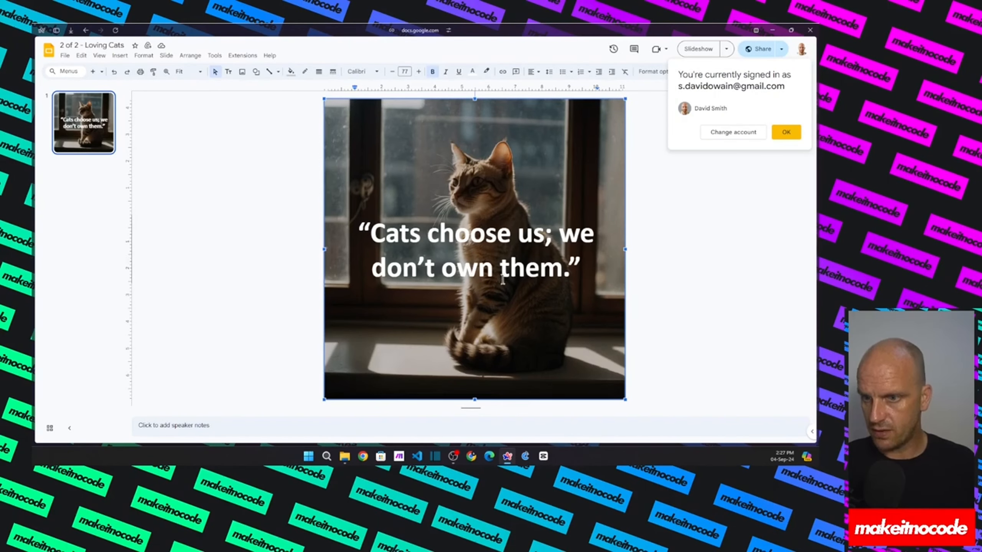
double_click(375, 269)
text(can)
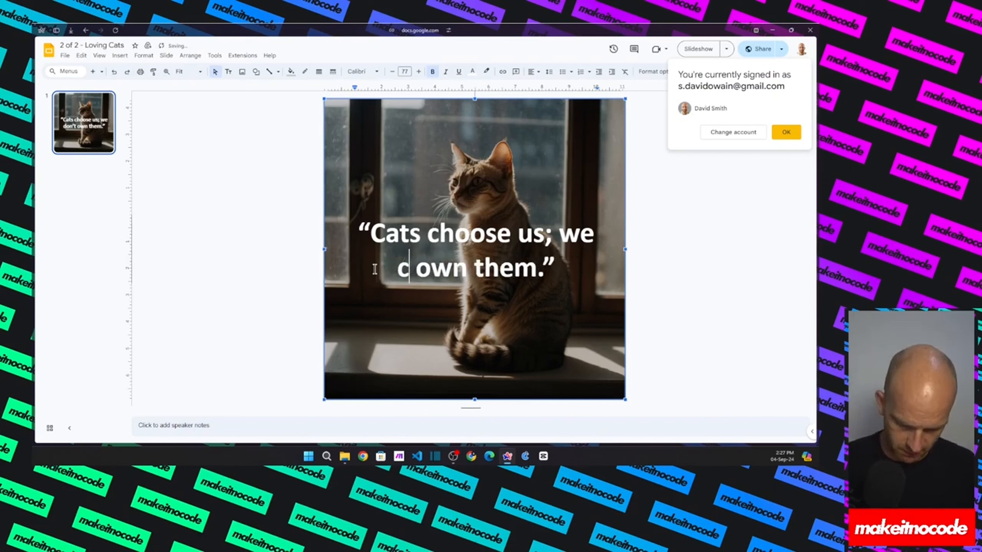
text('t)
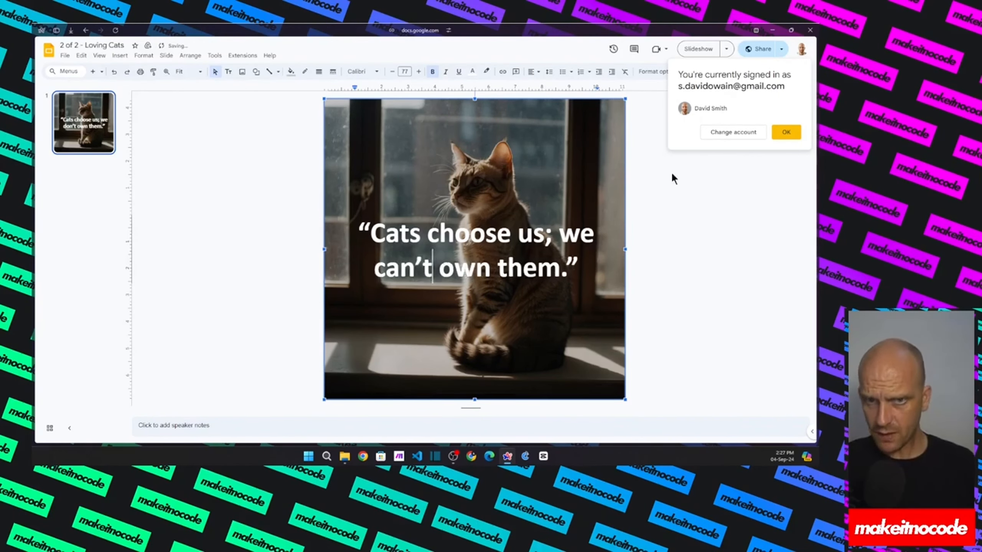
Close the edited slide presentation and set the Schedule of Airtable record Loving Cats - 2 to September 4, 2024
mouse_move(34, 180)
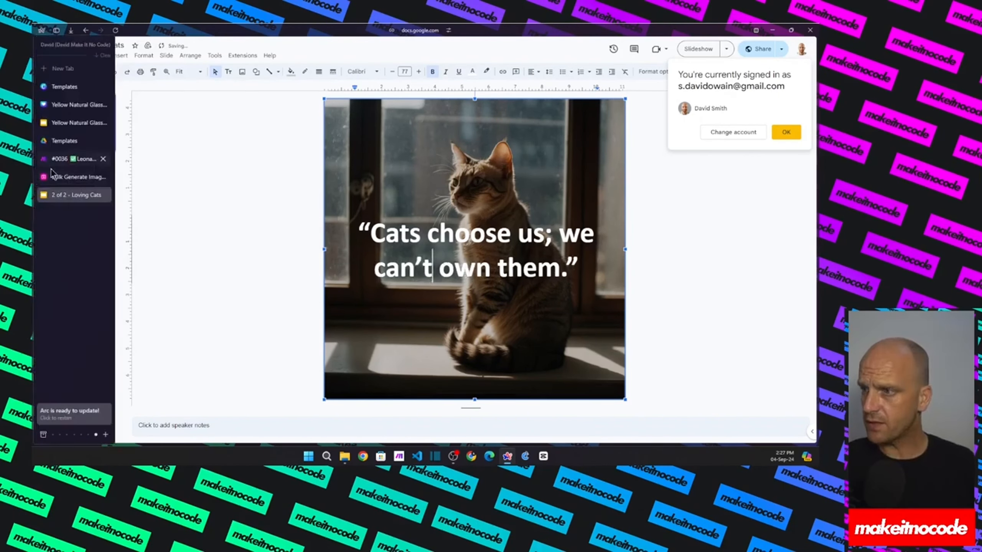
click(103, 195)
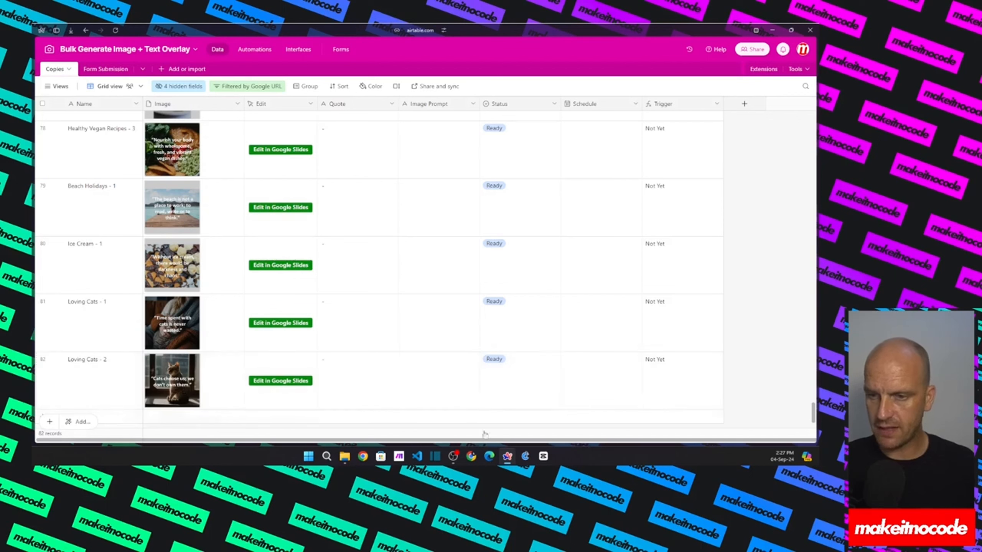
click(586, 374)
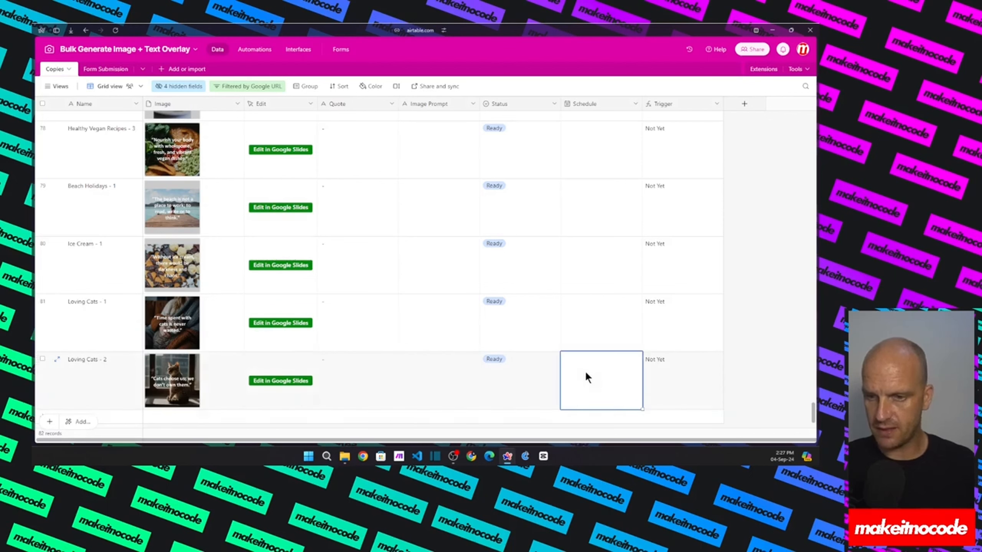
click(608, 373)
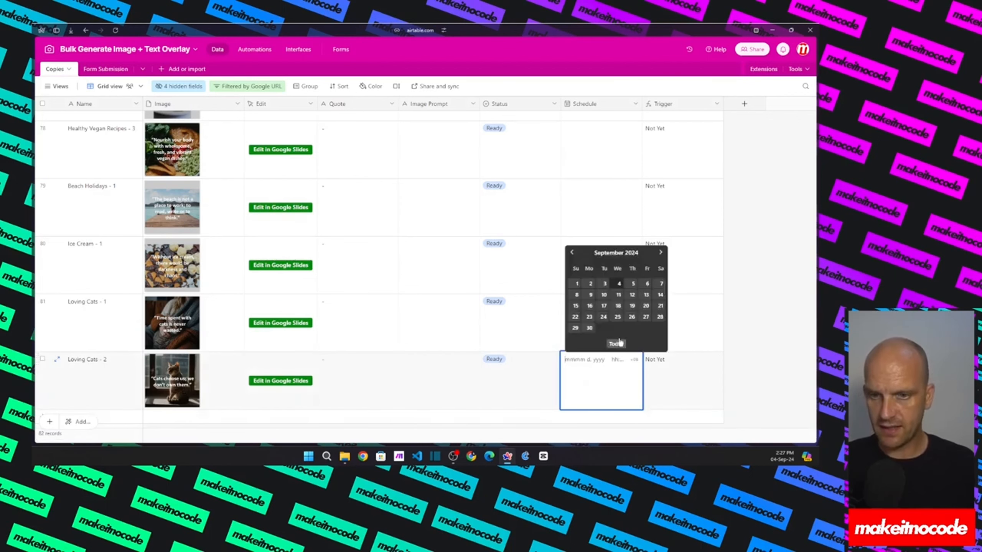
click(618, 284)
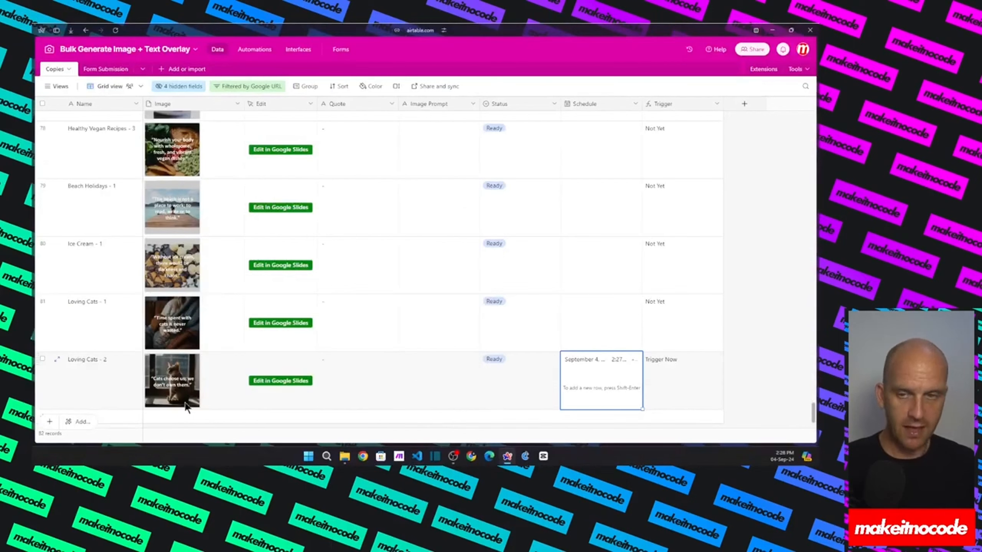
Switch to the Leonardo [Webhook] scenario in Make and run it once with the existing data in the webhook queue
mouse_move(80, 130)
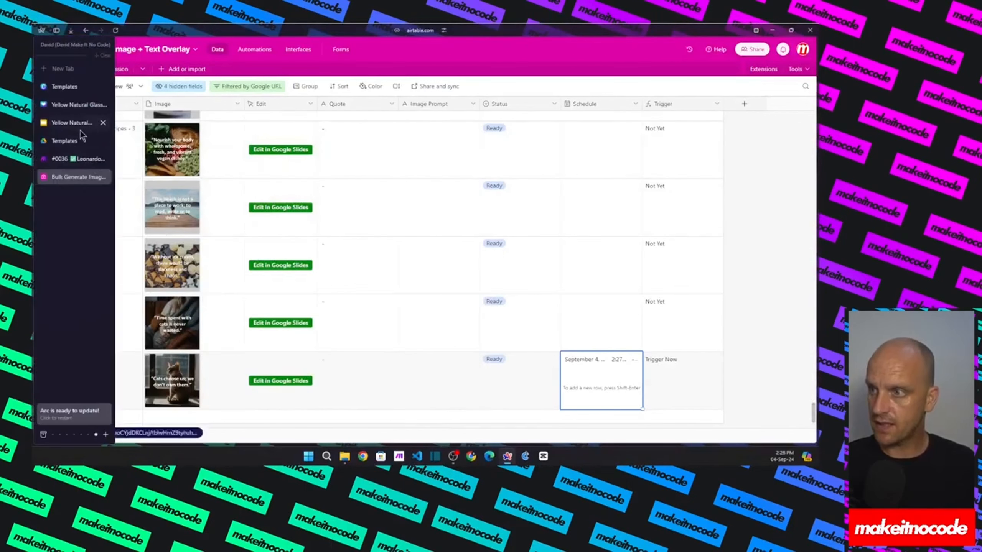
click(66, 160)
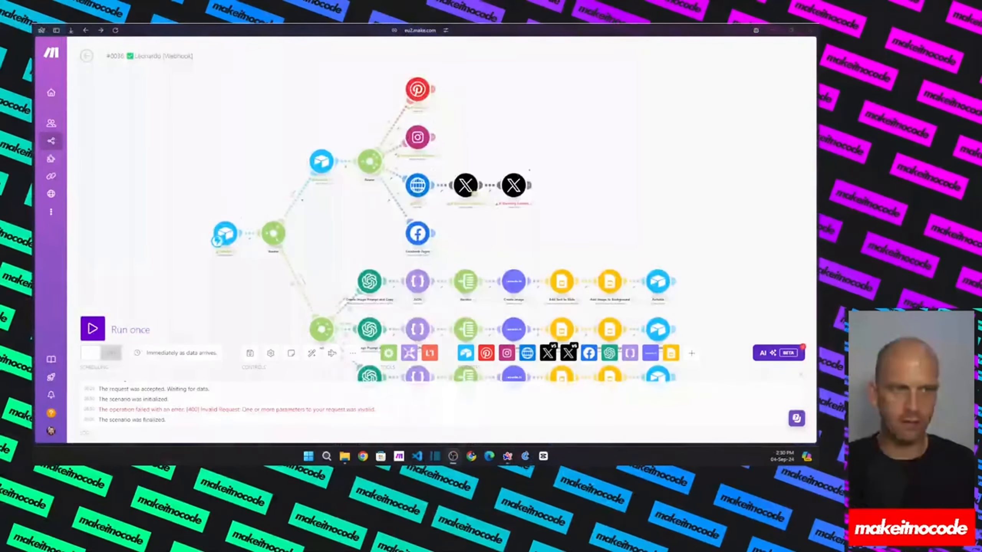
click(93, 329)
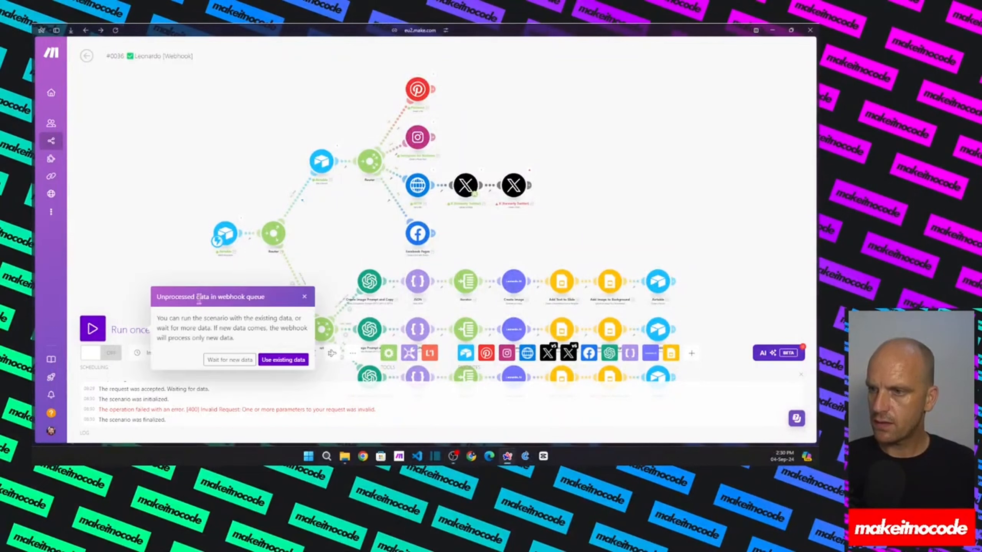
click(280, 356)
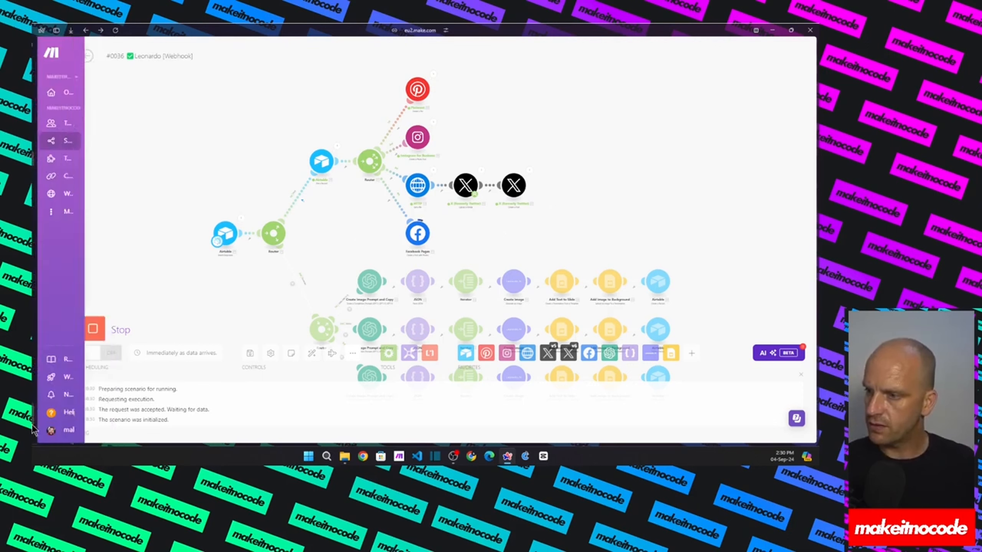
Open Pinterest in a new browser tab, view the newest created pin on the Make It No Code profile, and return to the profile
mouse_move(33, 430)
click(58, 69)
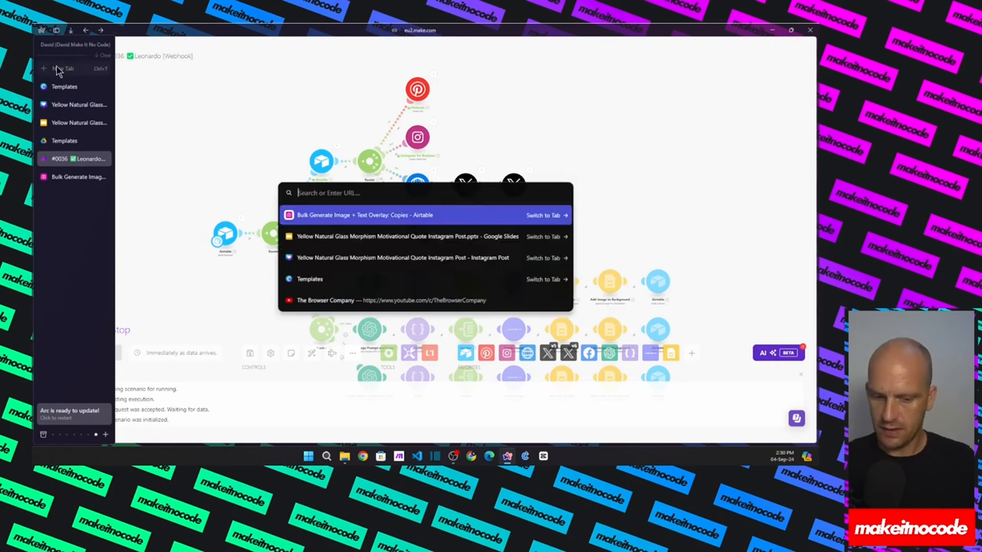
text(pinter)
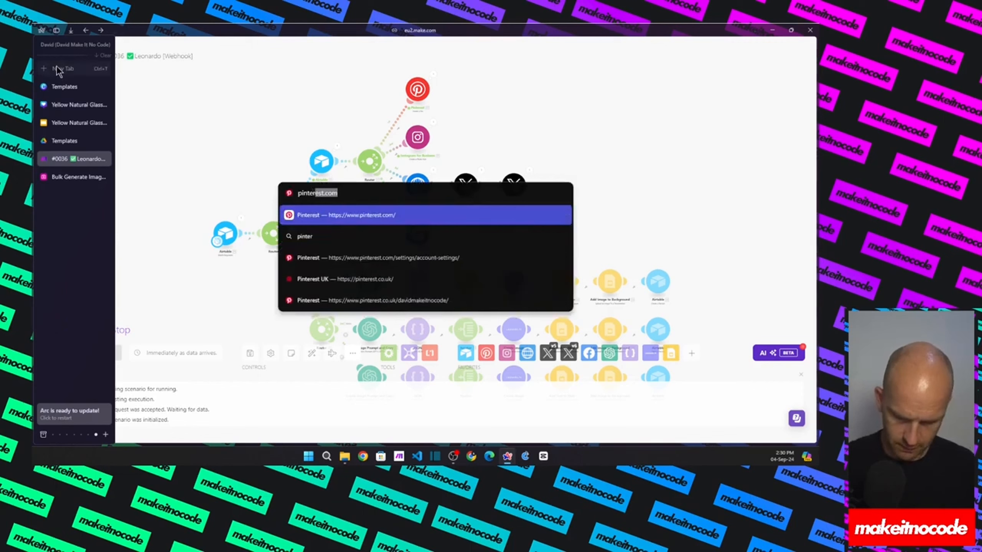
key(Return)
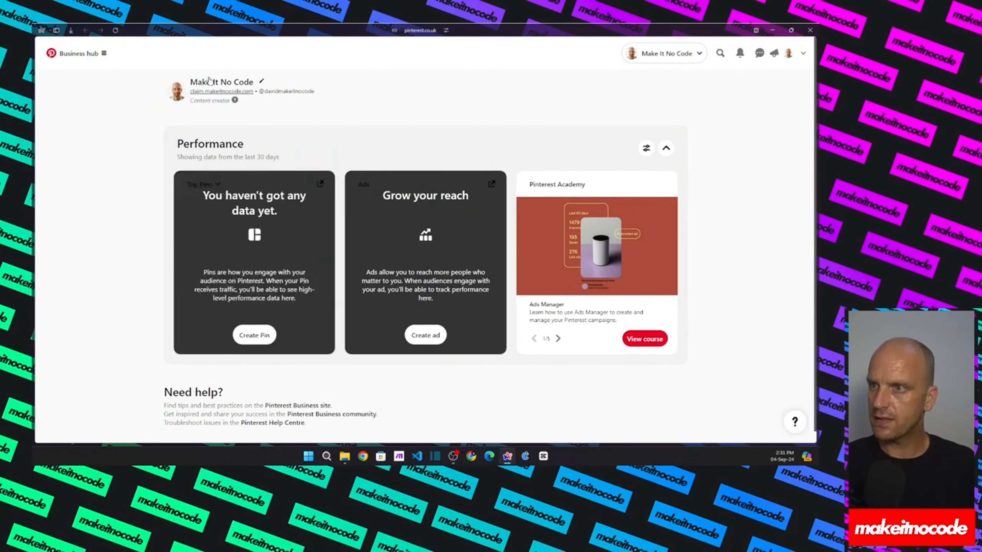
click(209, 83)
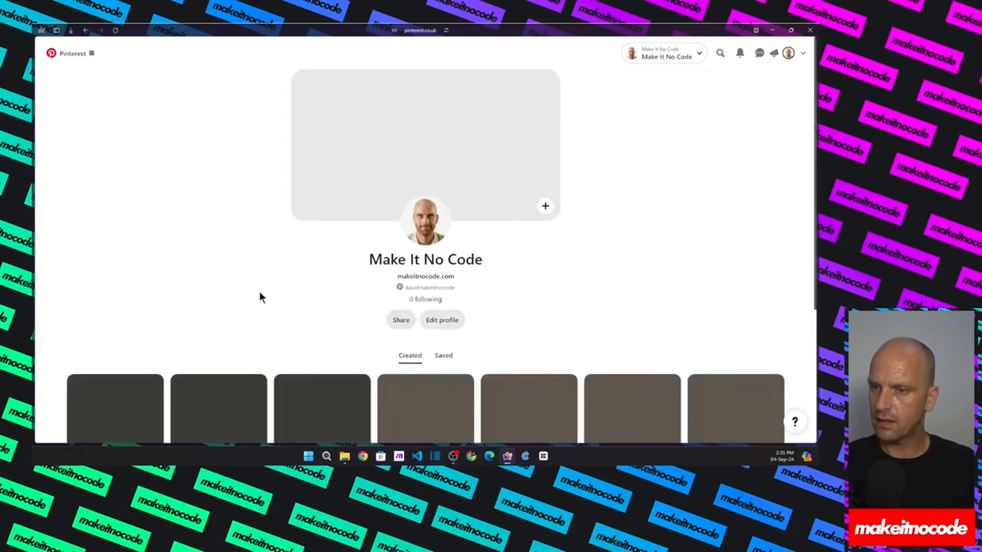
scroll(232, 290, down, 3)
click(111, 305)
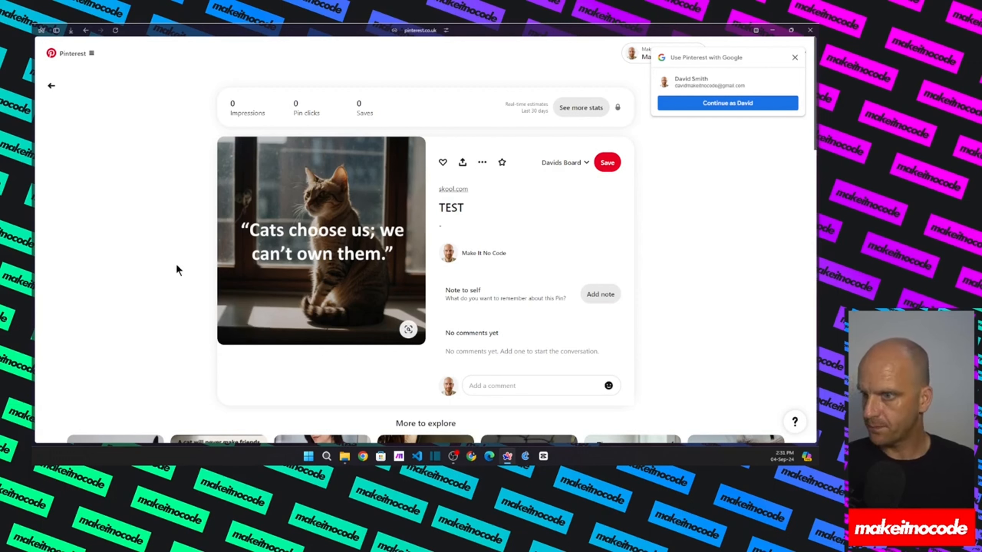
click(51, 86)
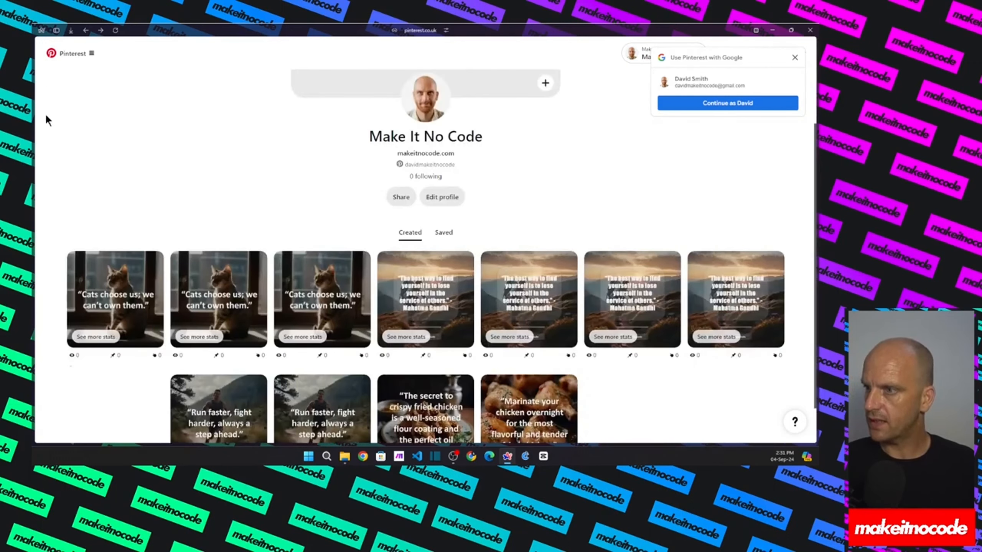
Open the Scrappusher page on Facebook in a new browser tab, view its newest photo, and return to the Pinterest profile
mouse_move(35, 117)
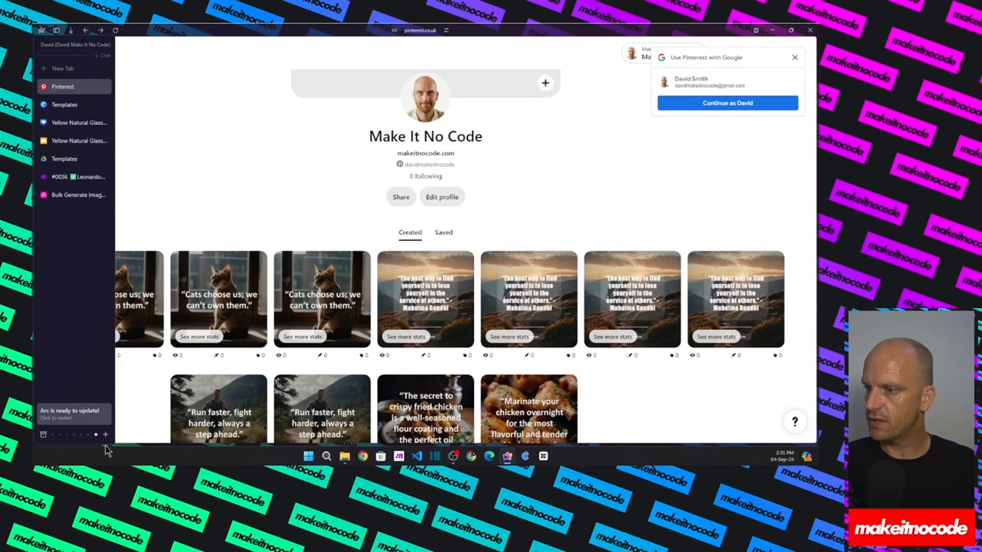
click(49, 68)
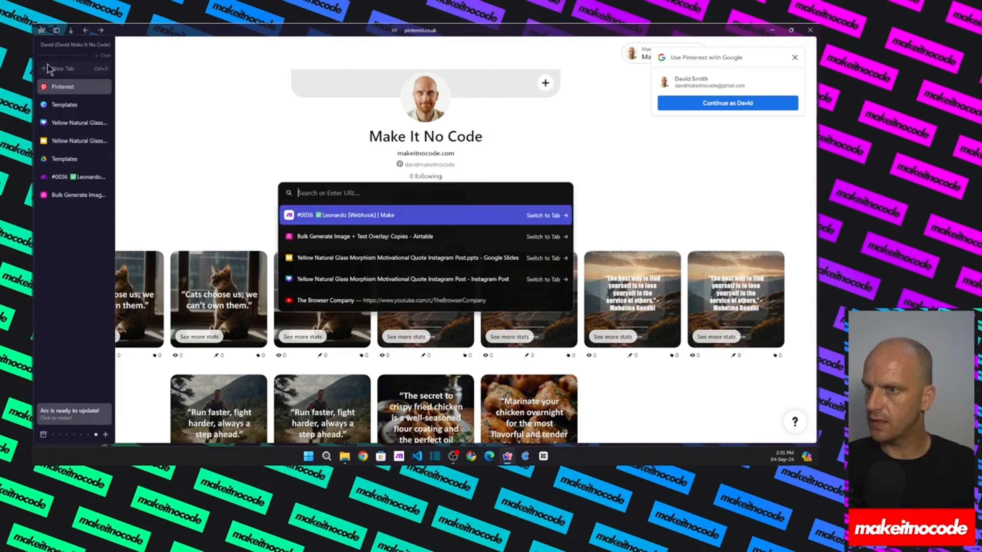
text(fac)
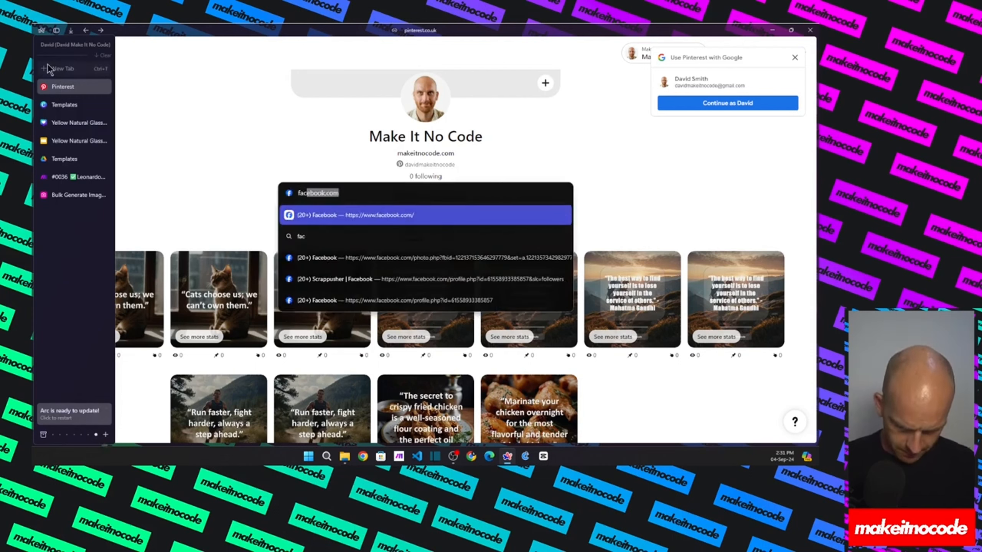
text(ebokk)
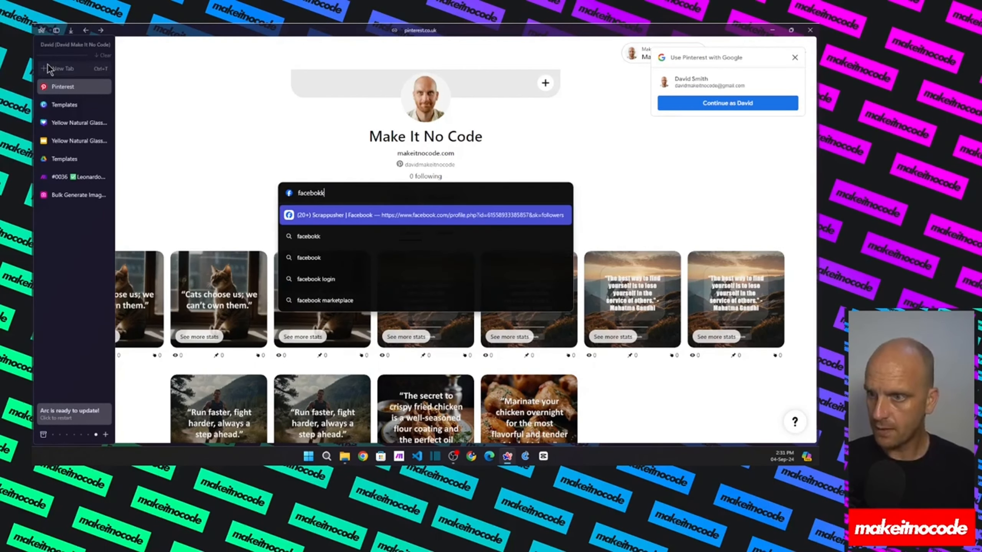
key(Return)
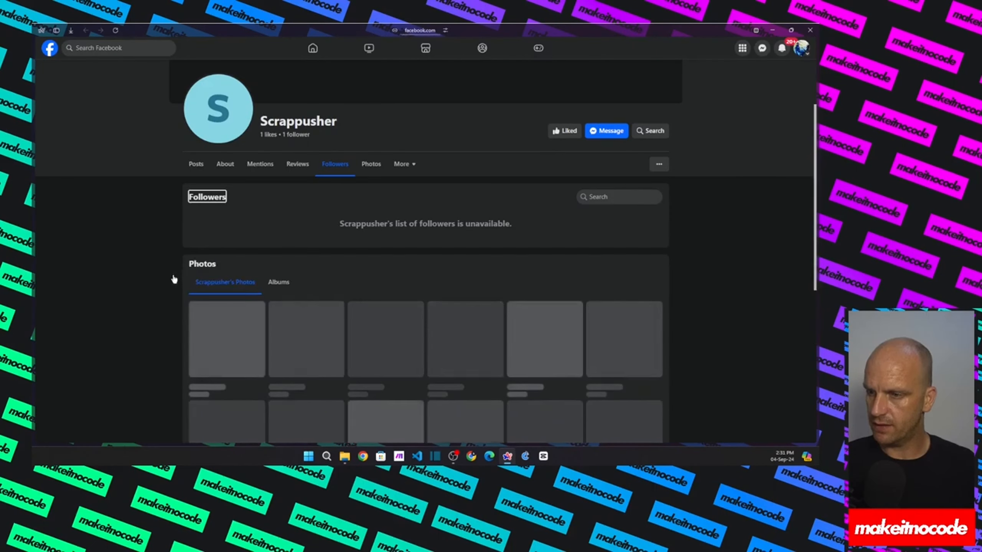
click(236, 326)
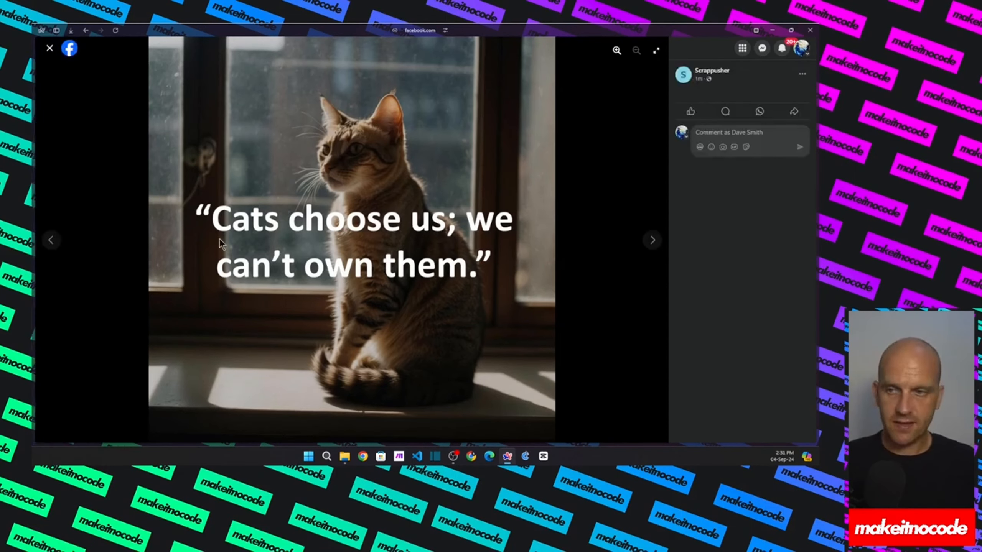
mouse_move(46, 166)
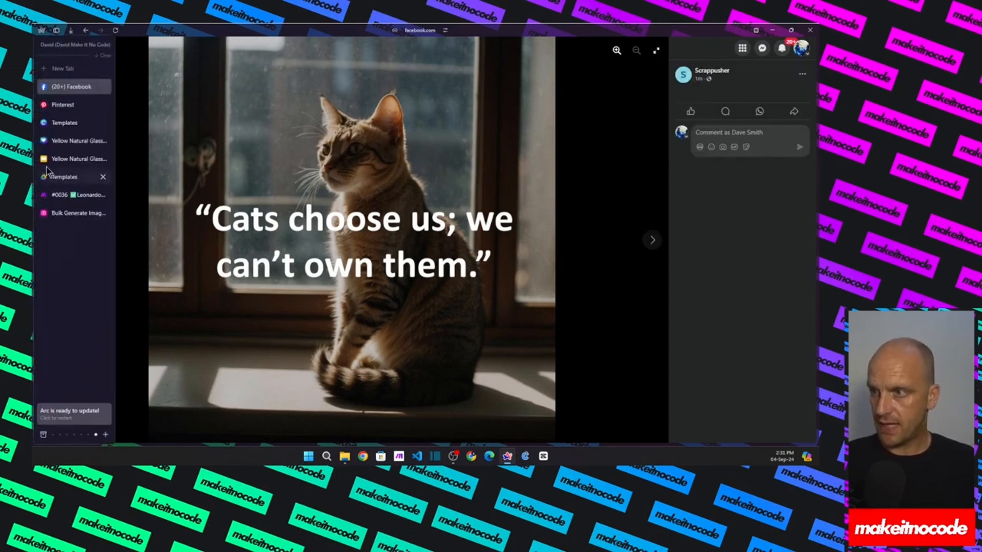
click(60, 102)
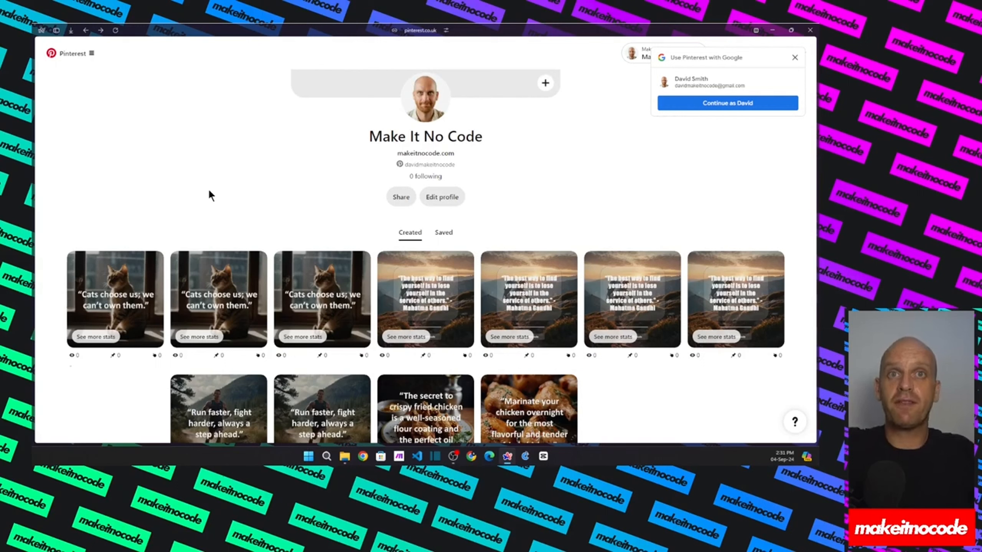
Switch to the Leonardo [Webhook] scenario in Make and look over its posting and image generation routes
mouse_move(32, 267)
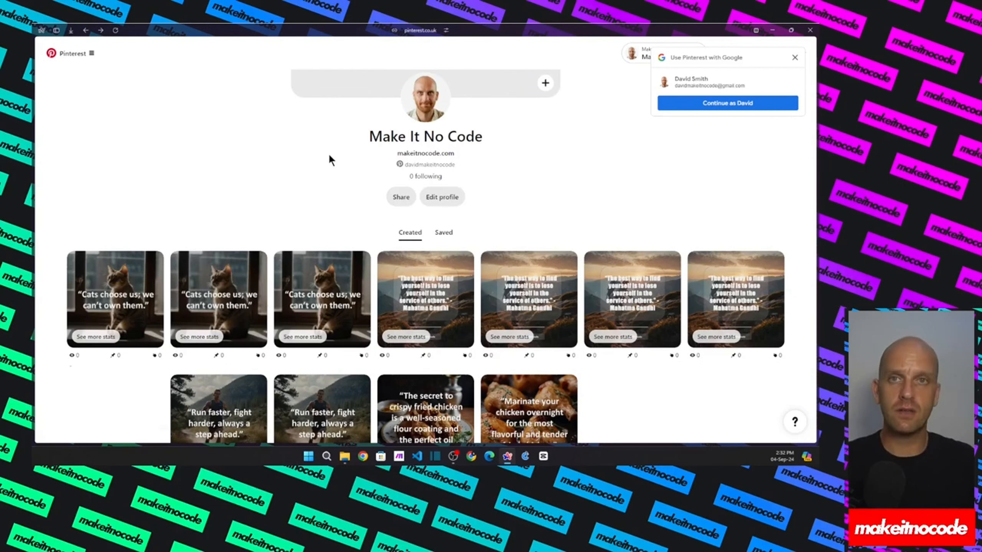
mouse_move(35, 201)
click(76, 197)
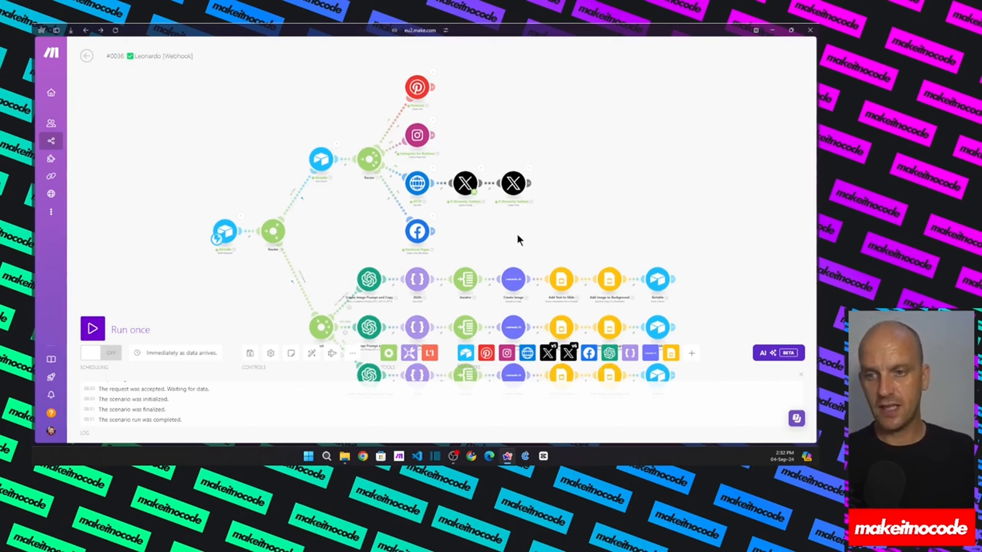
scroll(517, 233, down, 3)
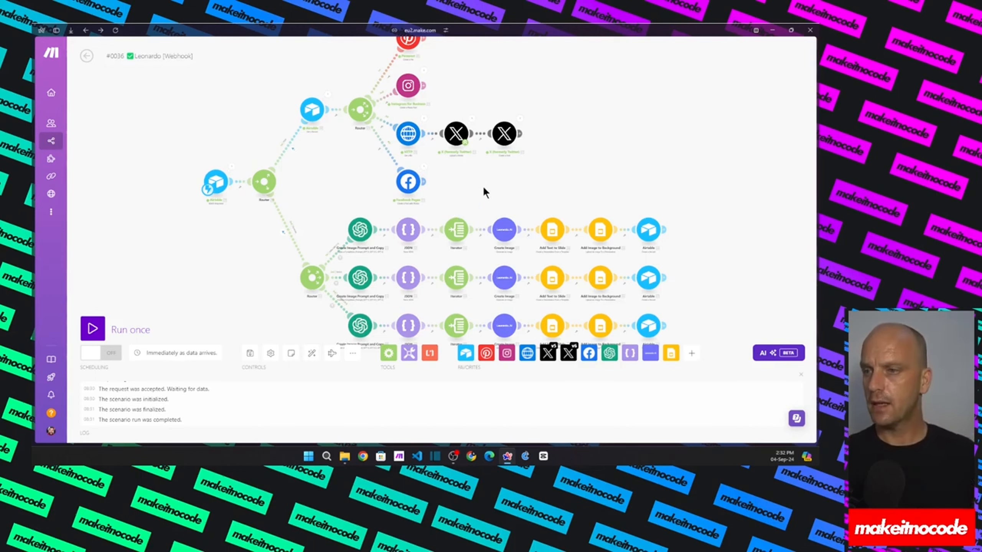
Switch to the Airtable base's automations and turn off Leonardo Post To Socials and Leonardo Image + Text
mouse_move(37, 174)
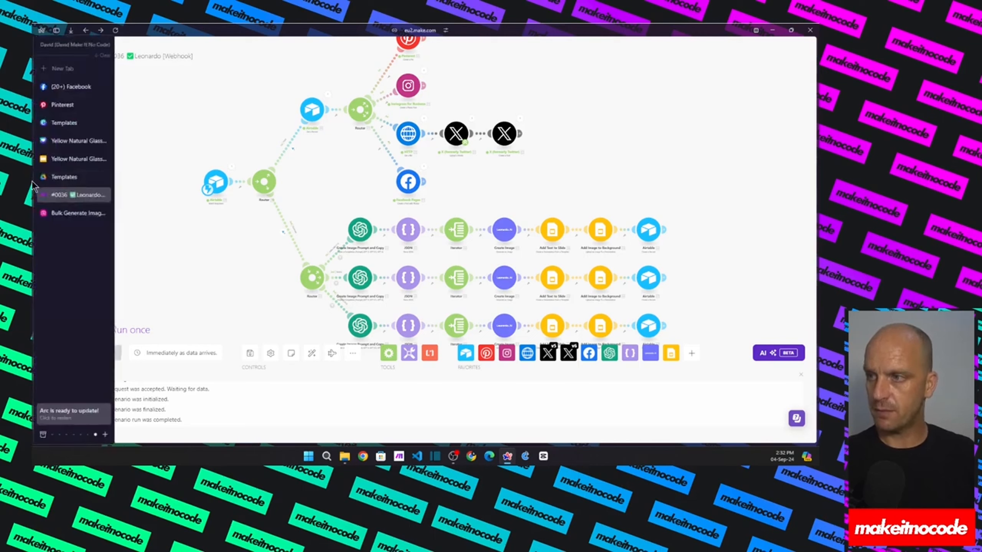
click(61, 213)
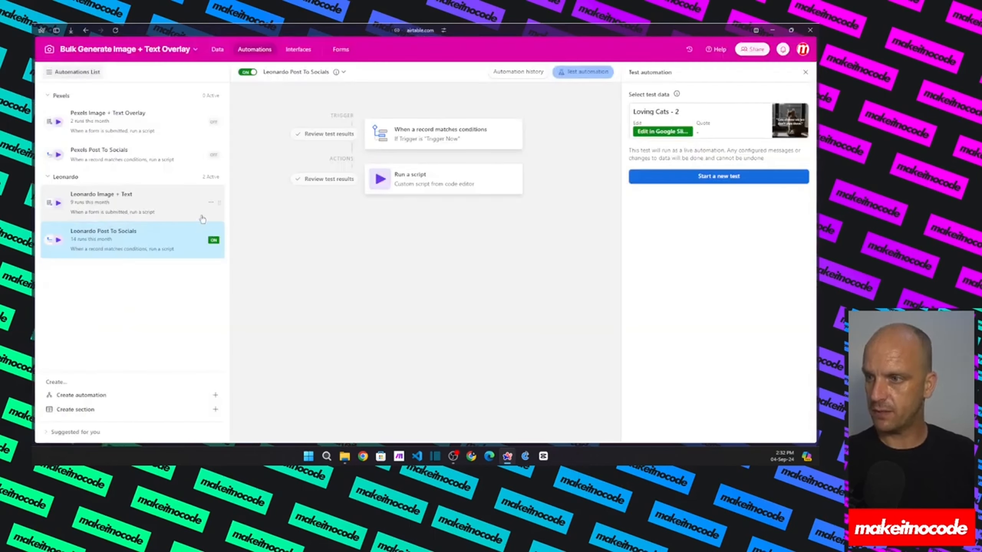
click(212, 203)
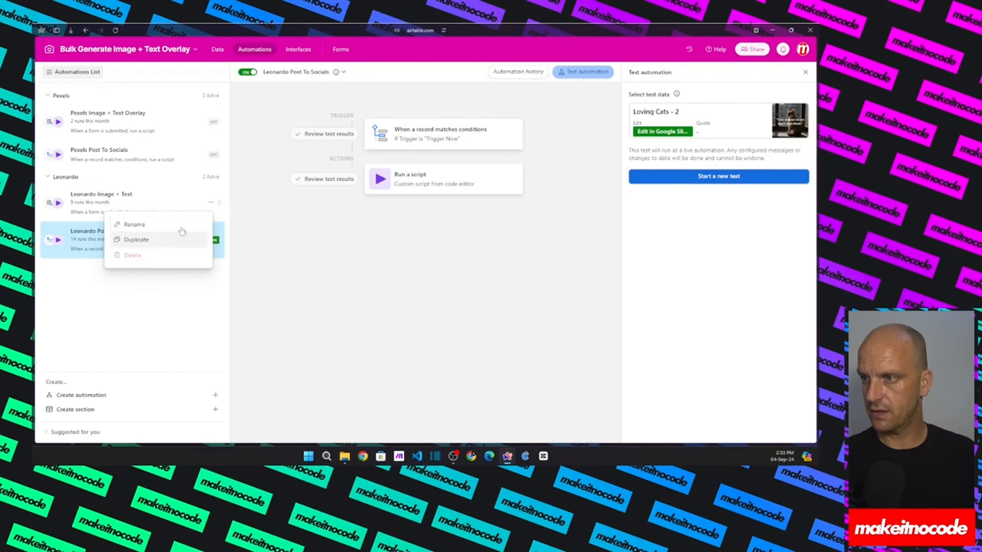
click(247, 72)
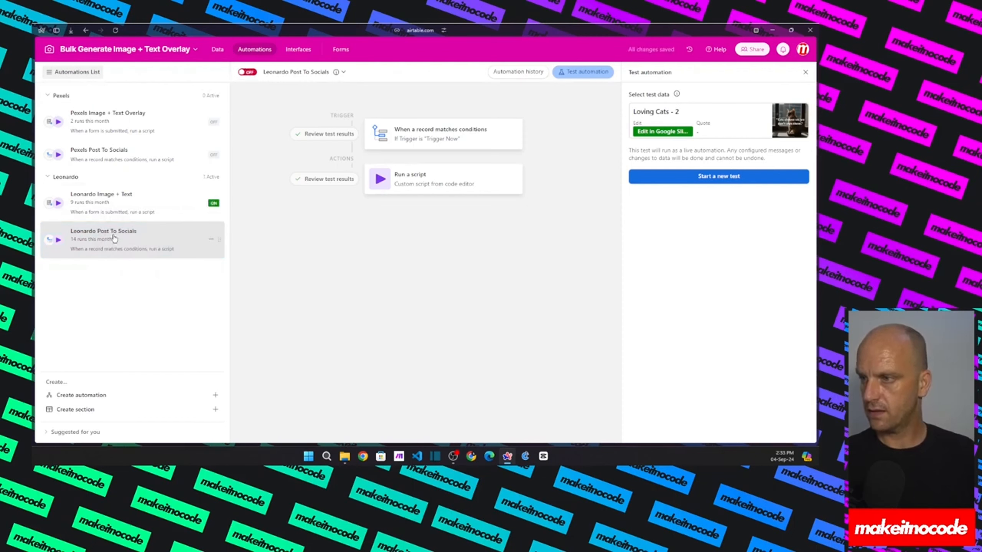
click(112, 201)
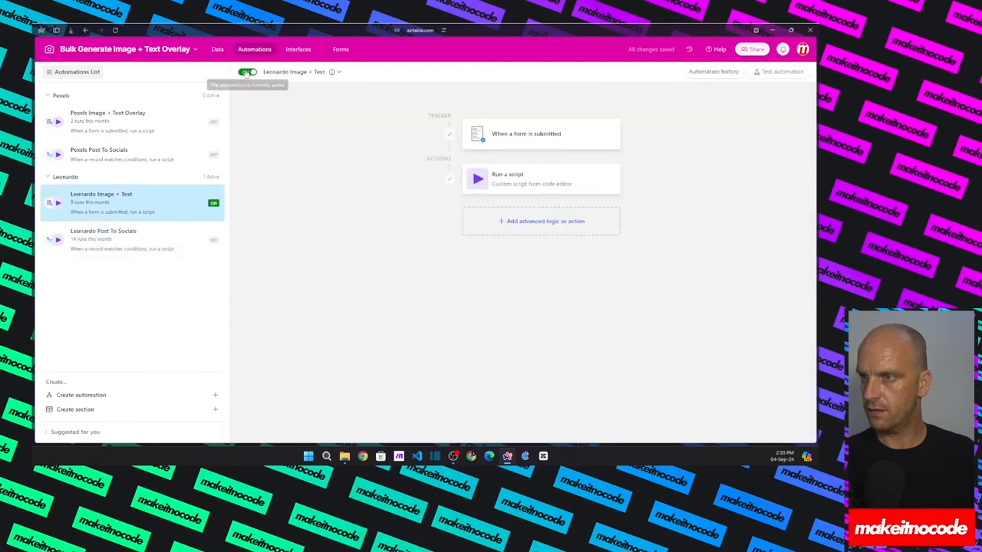
click(247, 72)
Turn on the Pexels Image + Text Overlay and Pexels Post To Socials automations
click(143, 124)
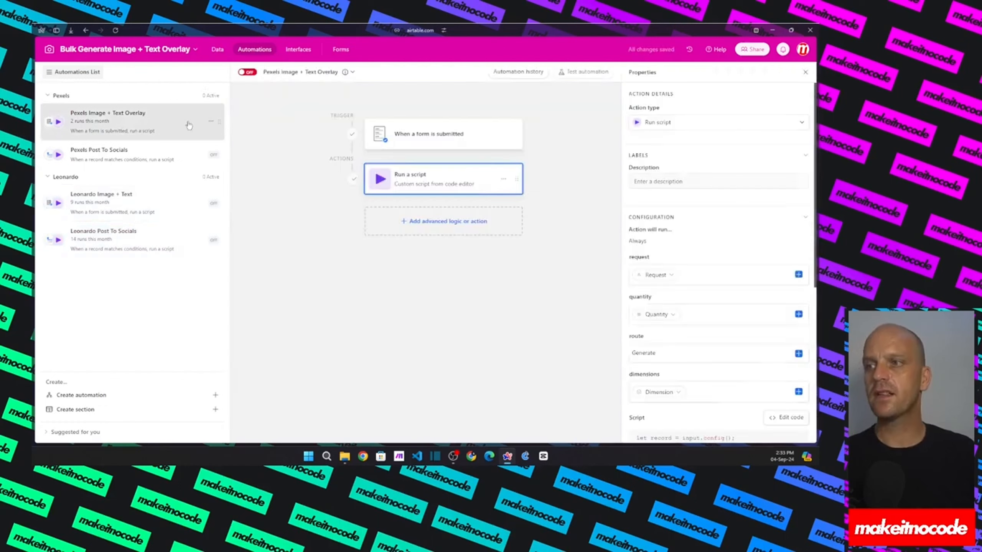
click(248, 73)
click(193, 155)
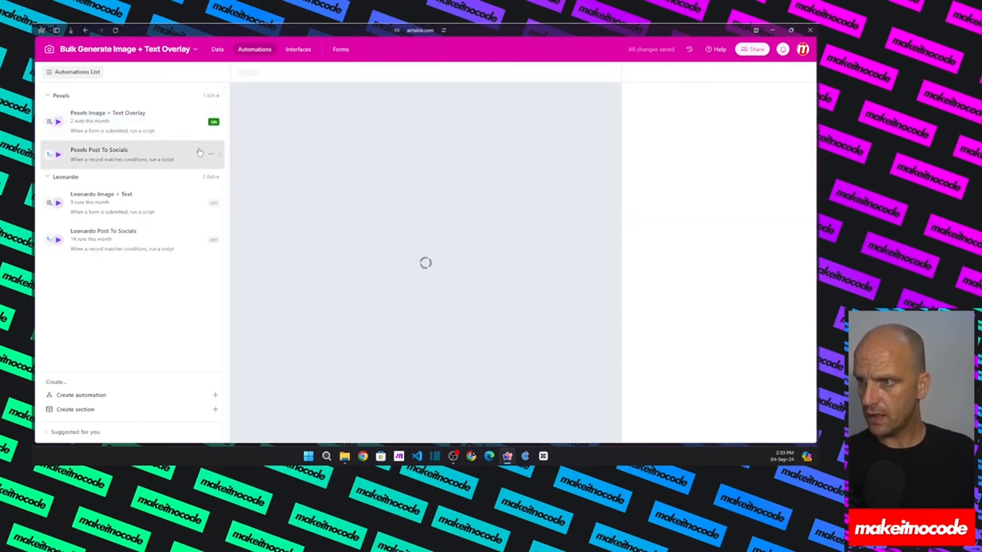
click(248, 73)
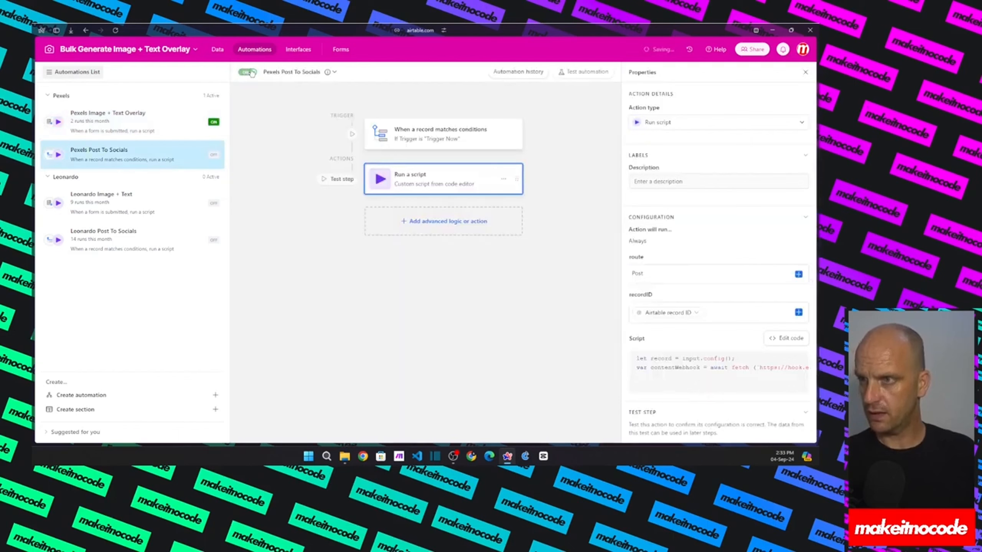
mouse_move(33, 135)
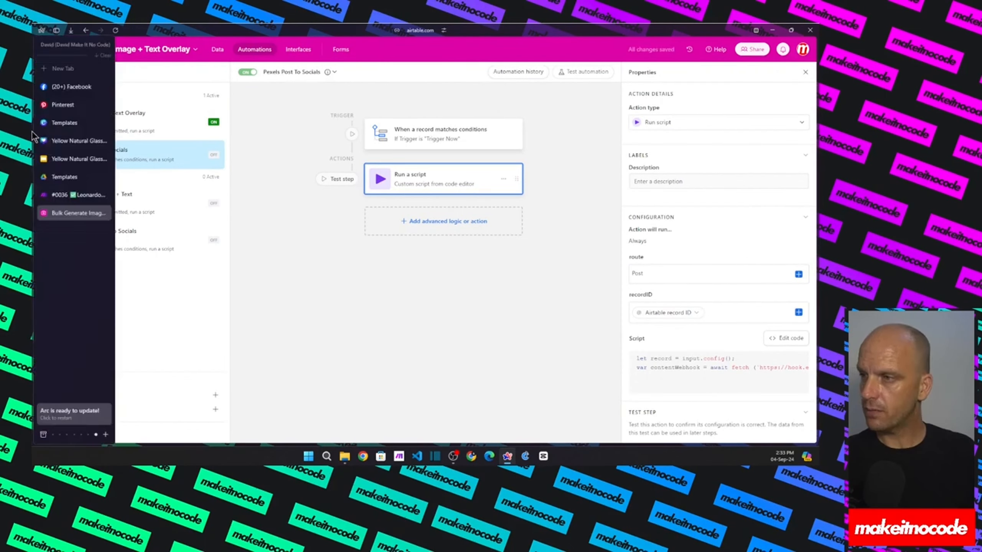
Switch to the Leonardo [Webhook] scenario in Make and leave its editor, saving the changes
click(71, 196)
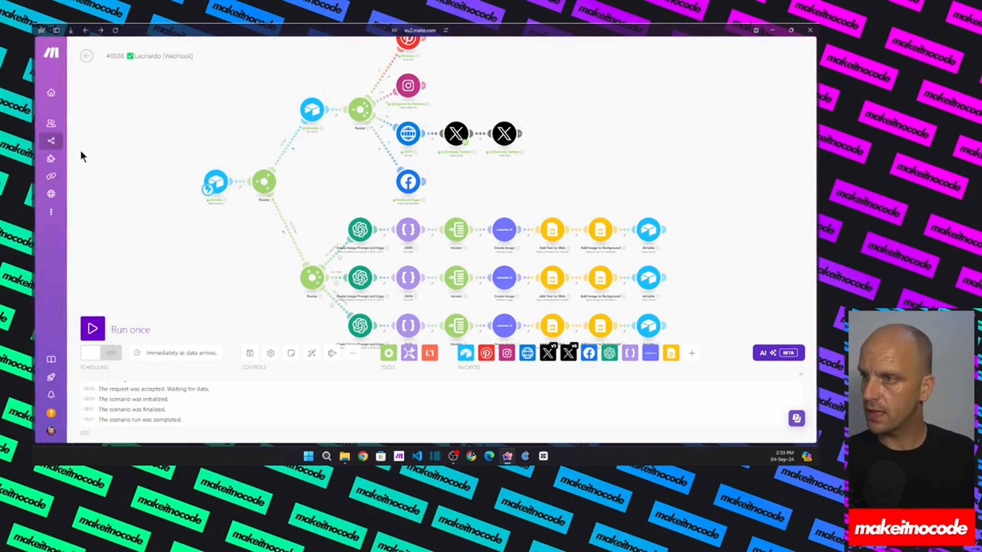
click(86, 56)
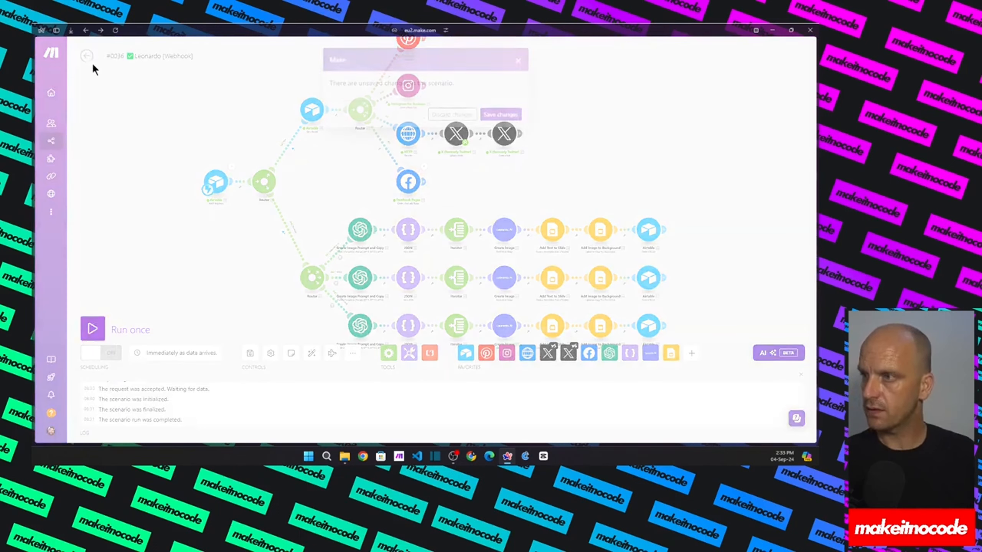
click(501, 114)
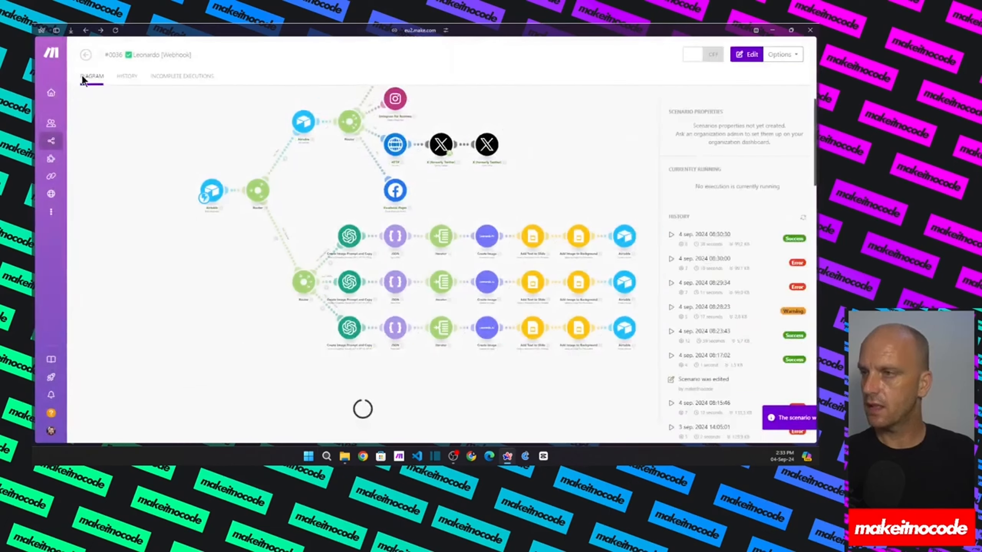
Return to the Bulk Create Instagram Posts scenarios, open the Pexels Webhook scenario and run it once
click(87, 55)
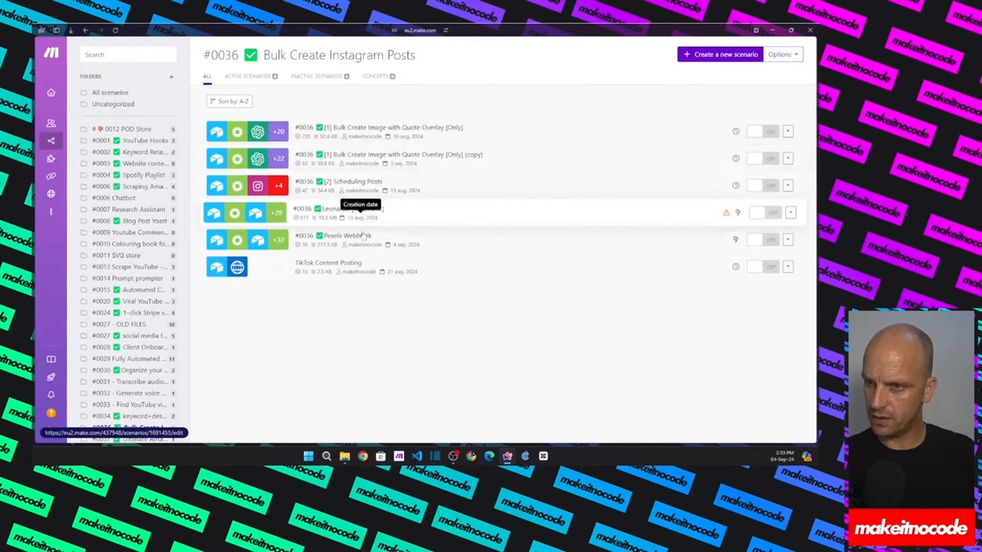
click(379, 247)
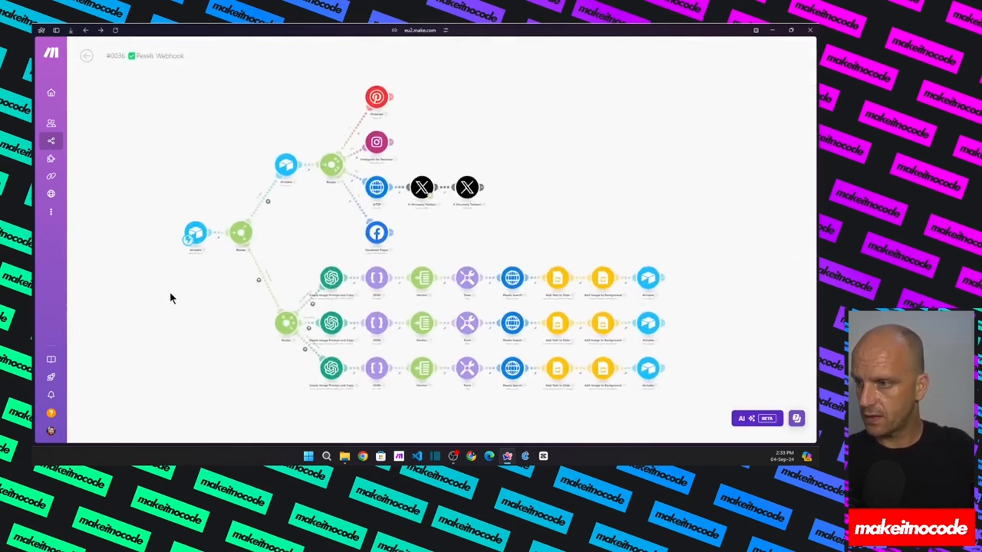
click(92, 394)
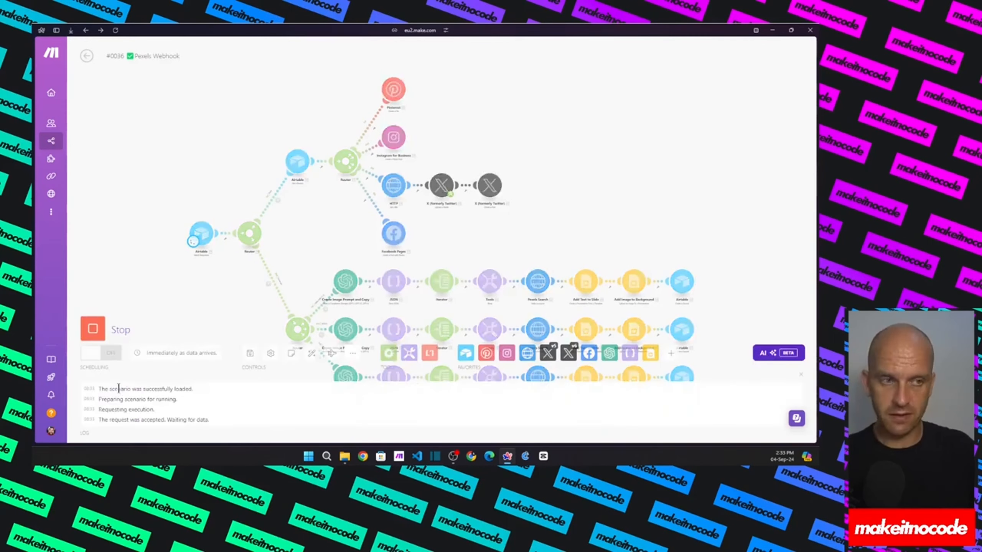
Switch to the Airtable base, go to its forms and leave form editing to show the live Generate Insta Post form
mouse_move(35, 232)
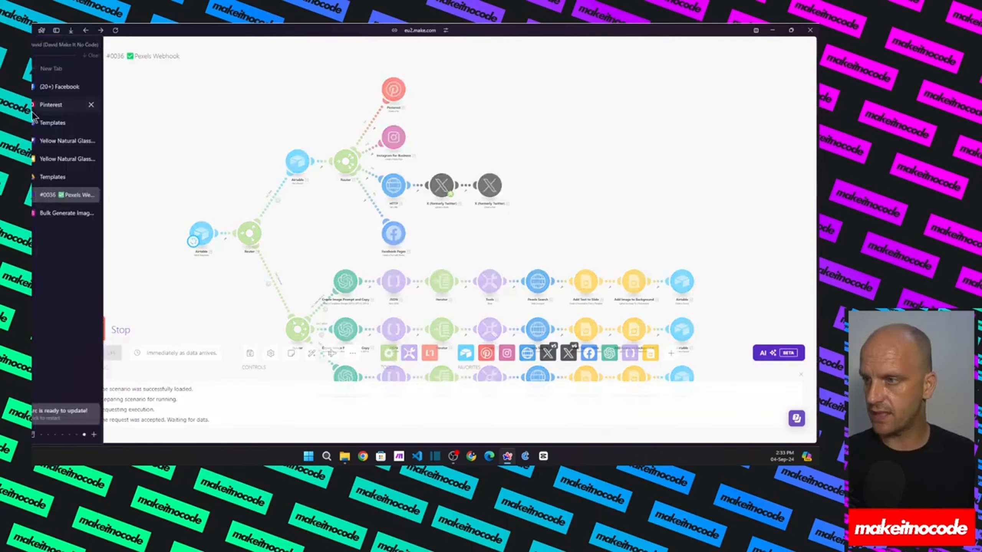
click(68, 214)
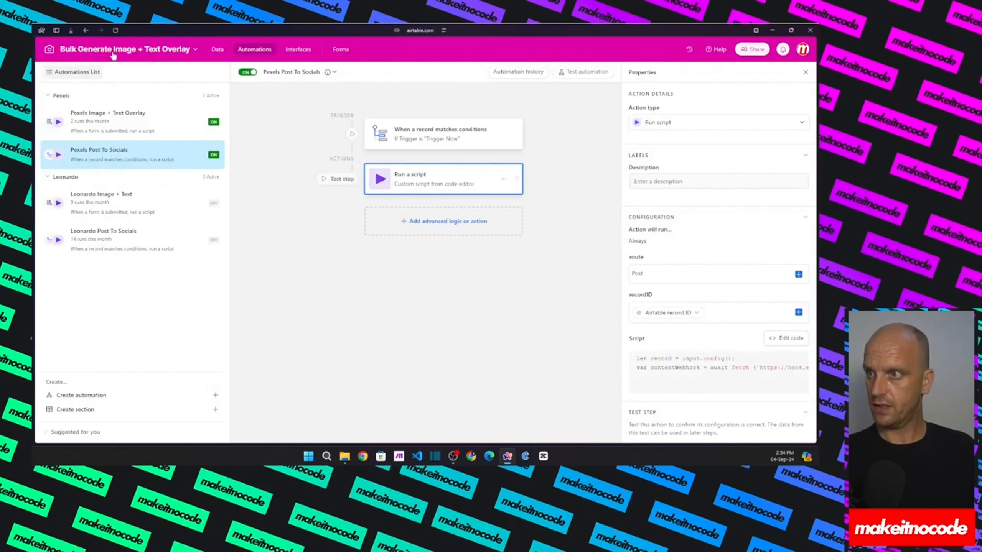
click(342, 49)
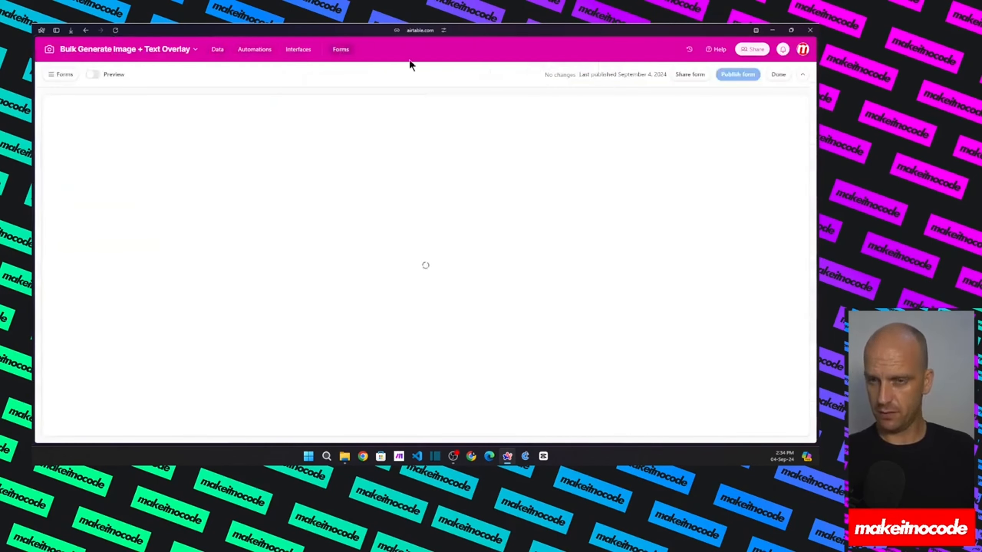
click(780, 76)
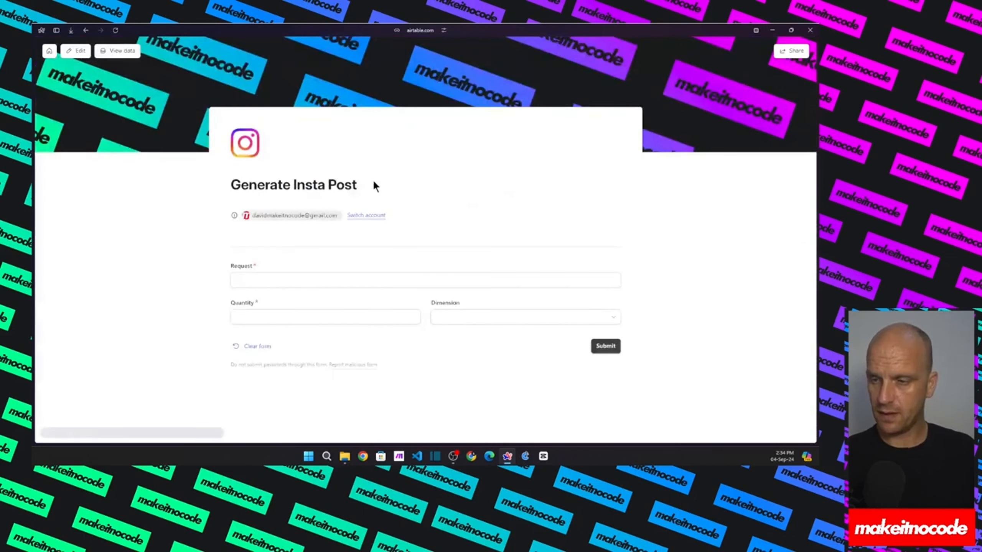
Submit the Generate Insta Post form with request Loving Cats, quantity 2 and dimension 1080x1080 [1:1]
click(256, 280)
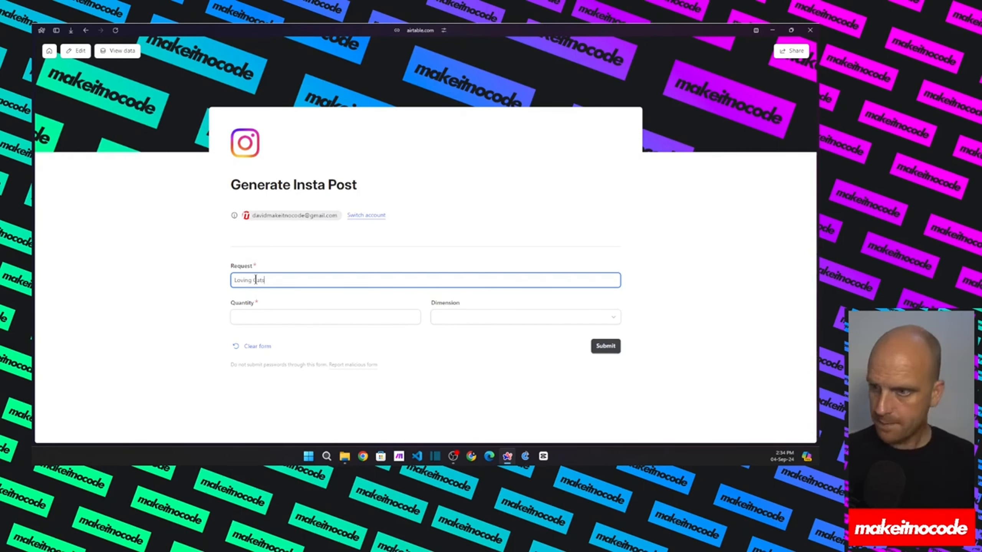
click(246, 314)
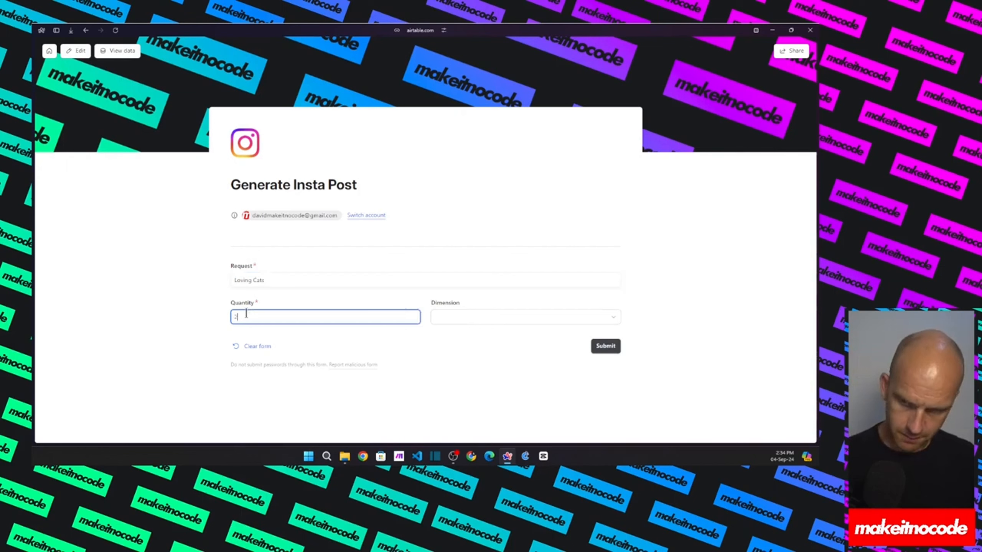
click(462, 319)
click(461, 374)
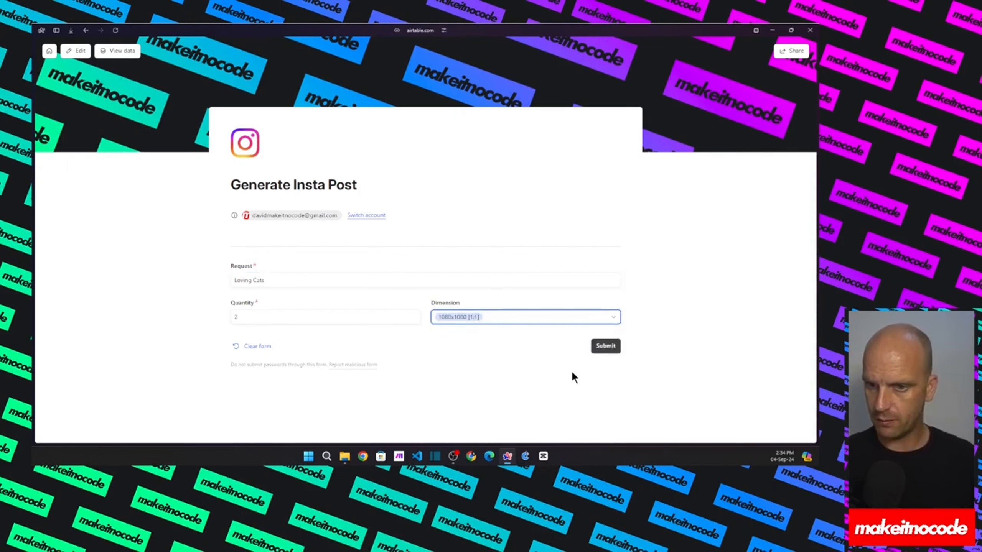
click(601, 348)
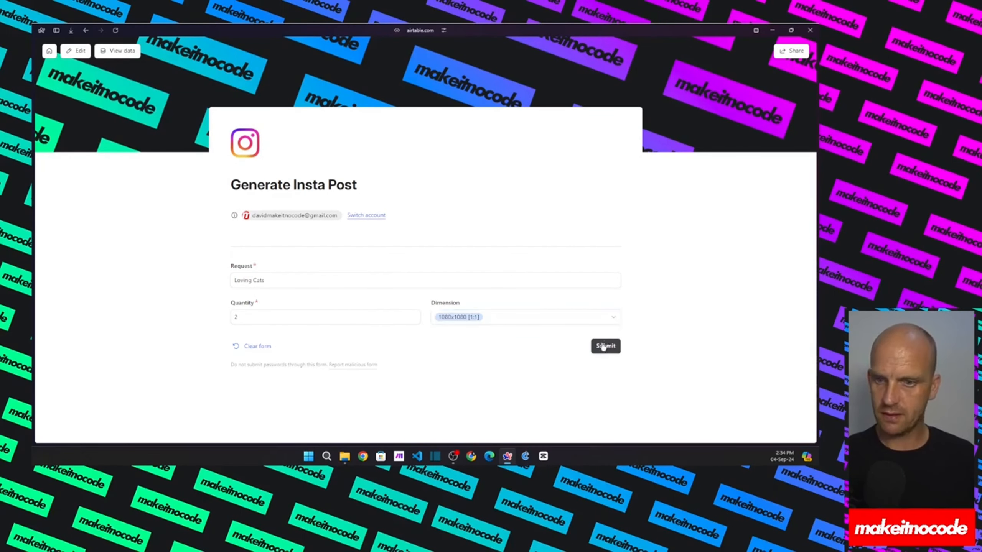
Switch to the Pexels Webhook scenario in Make and follow its run along the image generation route
mouse_move(33, 130)
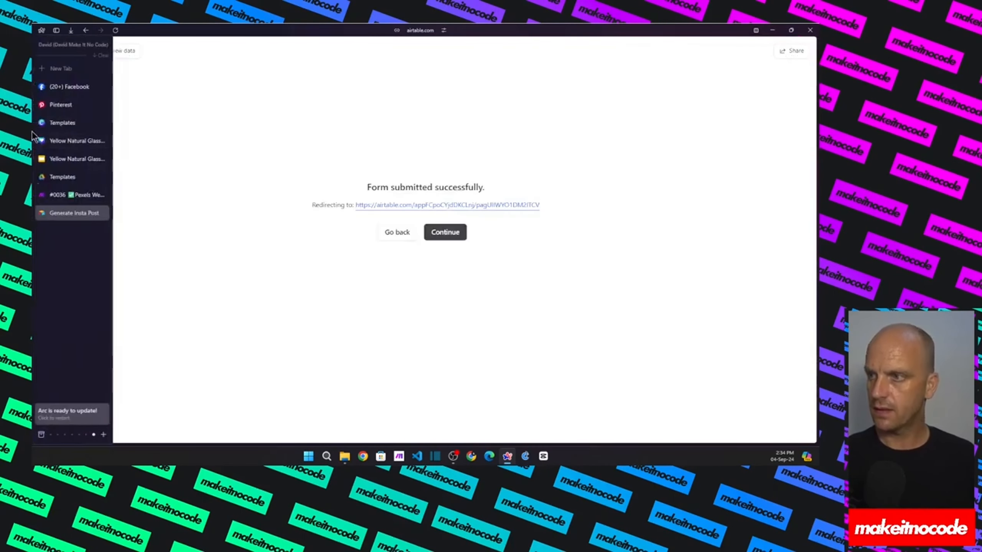
click(65, 194)
scroll(221, 194, down, 3)
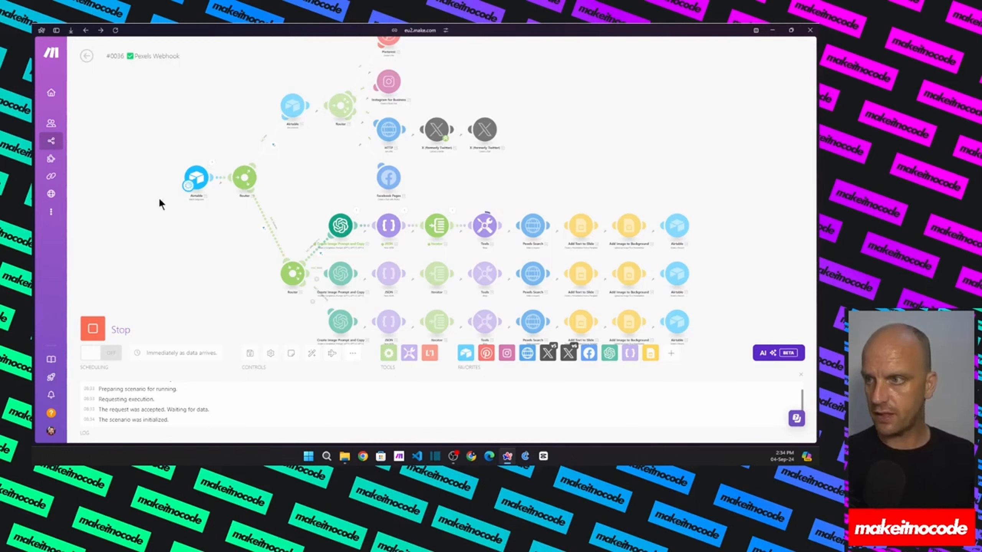
Return to Airtable, check the Copies table for new Loving Cats records, and go back to the interface
mouse_move(39, 189)
click(71, 215)
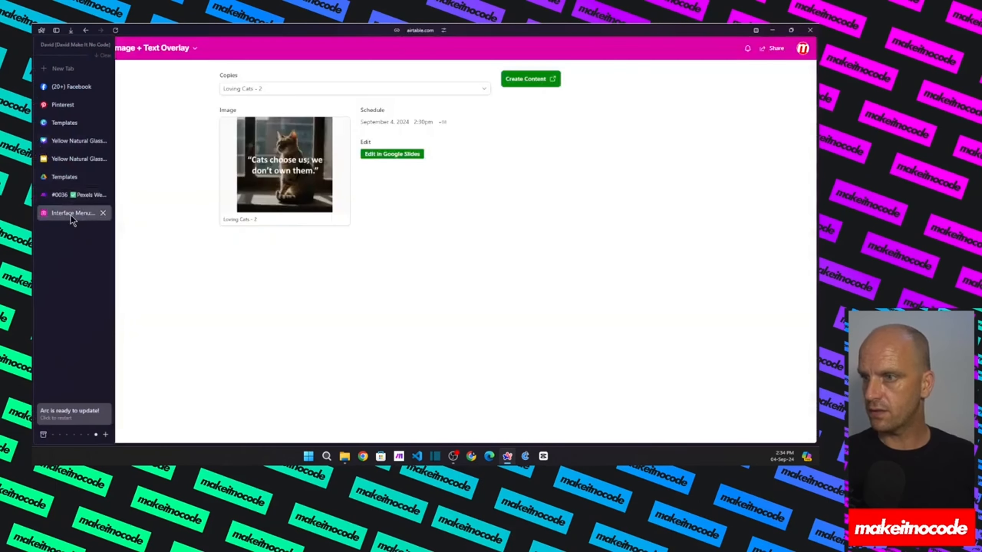
click(182, 51)
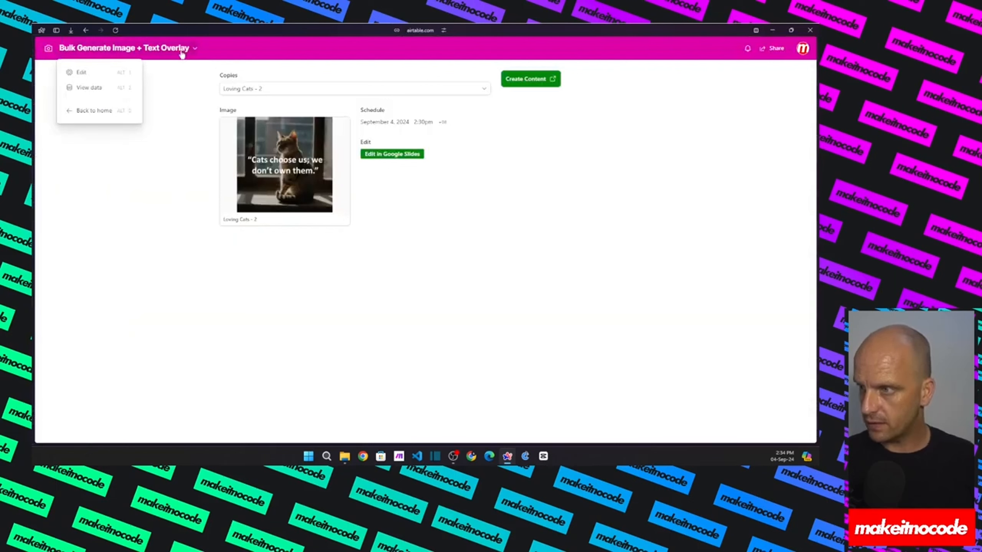
click(89, 87)
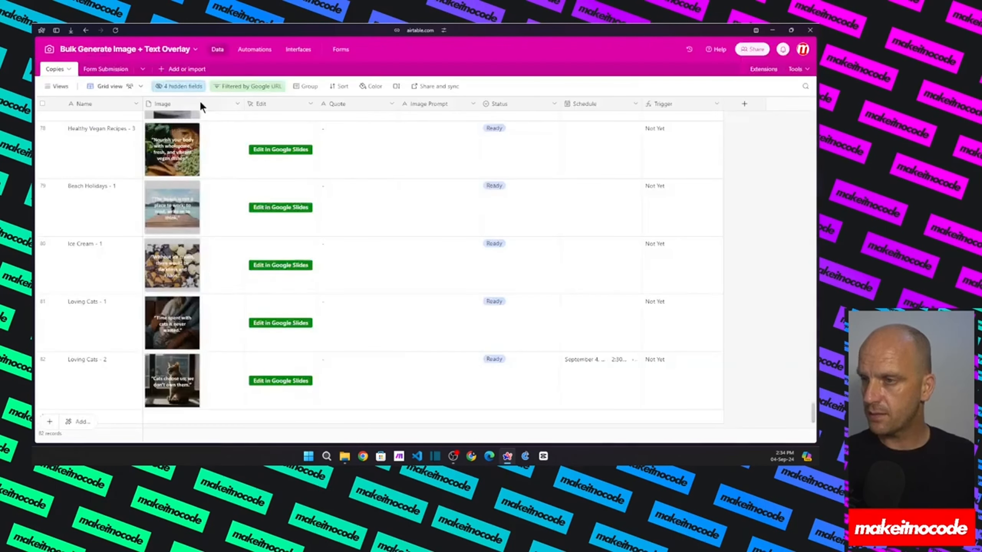
click(295, 52)
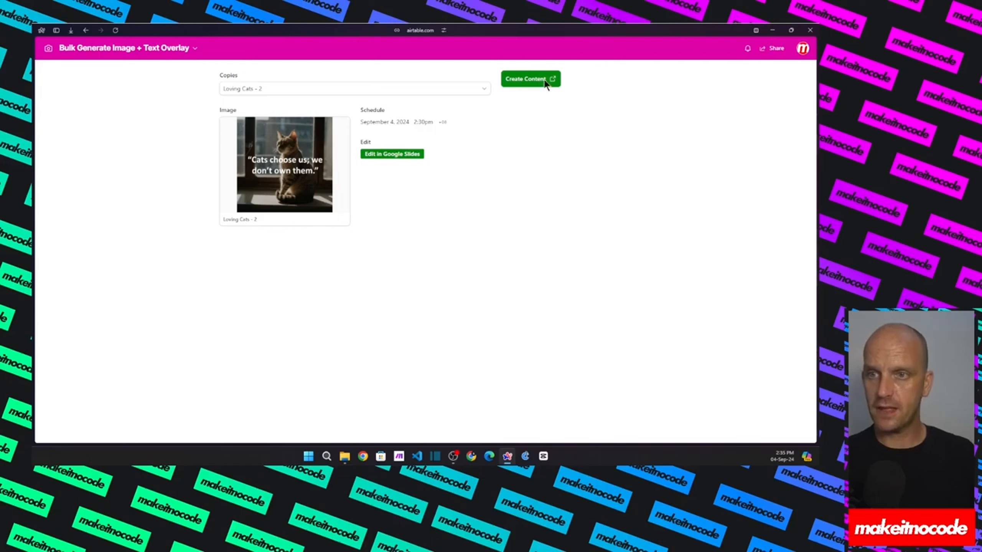
Reopen the base's Copies table through the interface editor and view the newest records at its end
click(180, 52)
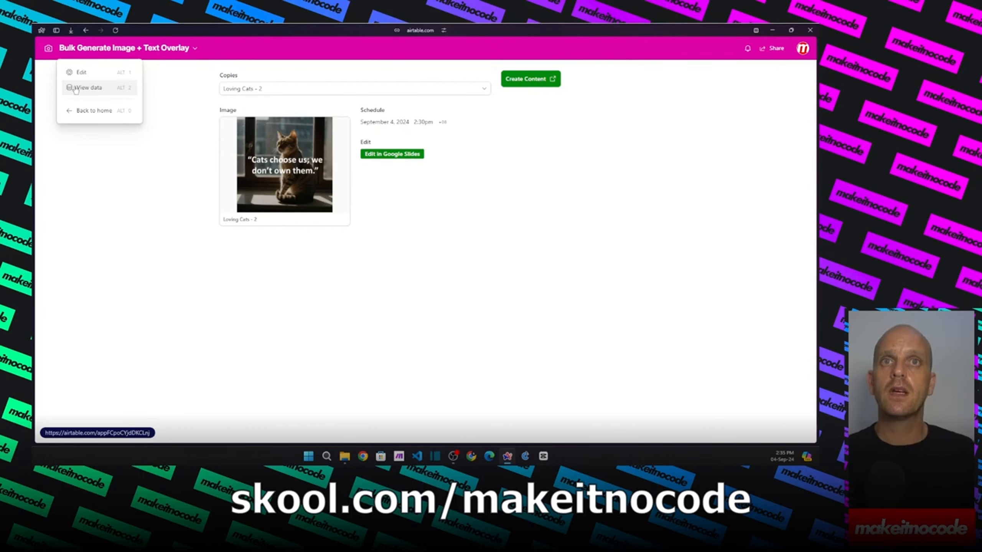
click(79, 74)
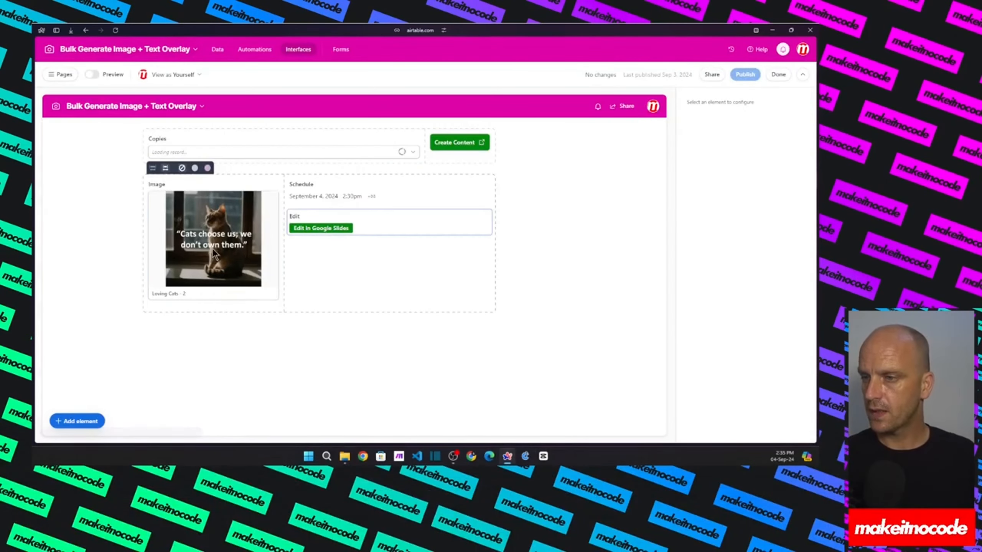
click(216, 49)
scroll(153, 223, down, 3)
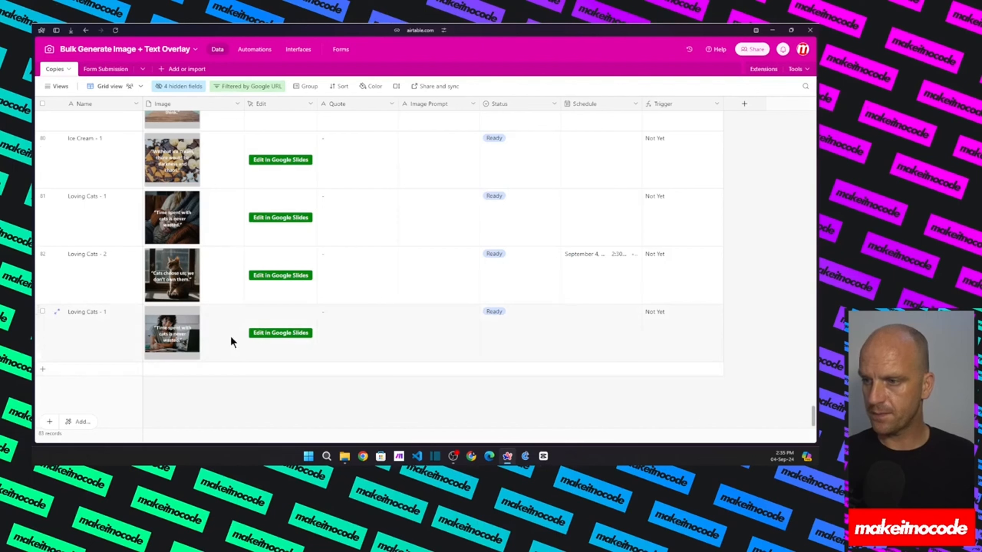
Preview the newest Loving Cats - 1 record's image full size, close it, and select that record's Schedule cell
click(171, 333)
click(239, 313)
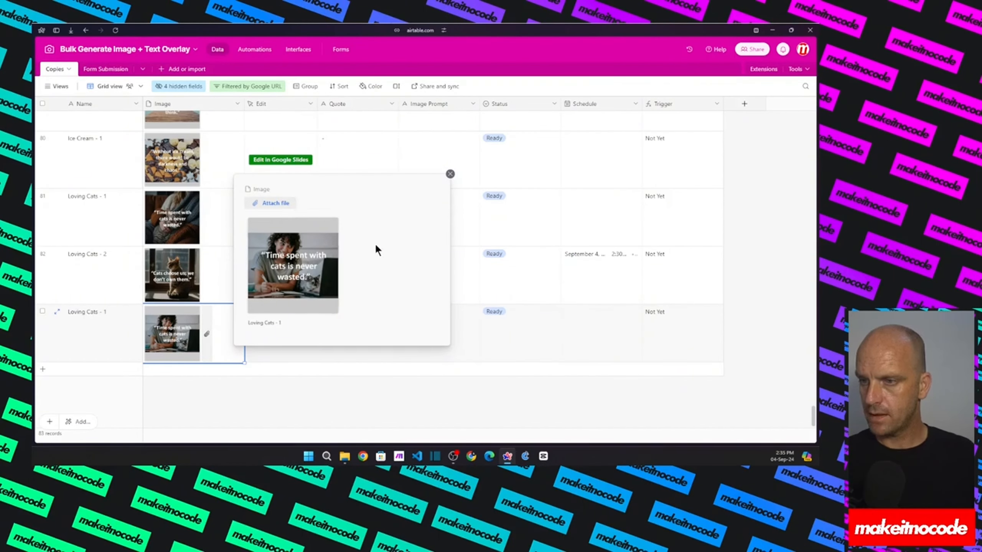
click(314, 267)
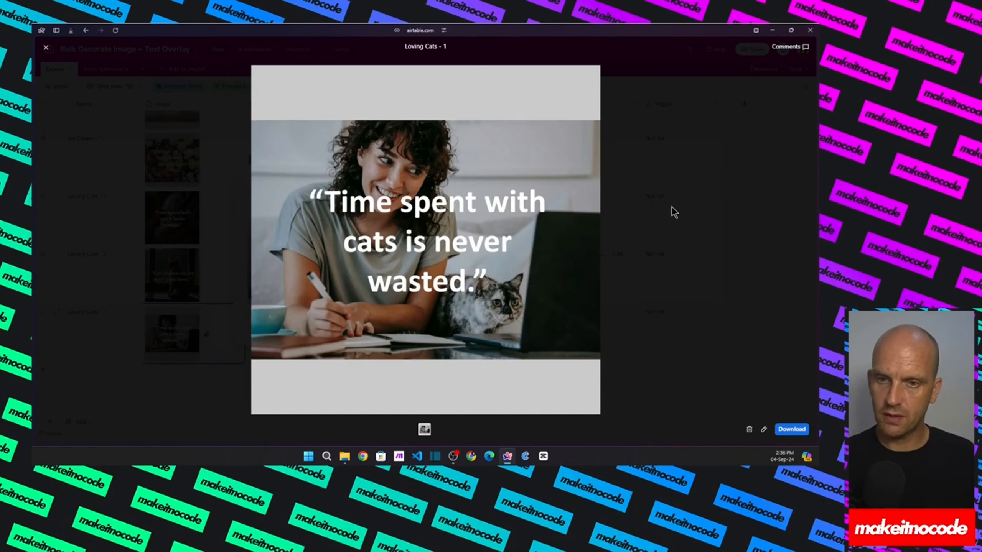
click(671, 207)
click(268, 399)
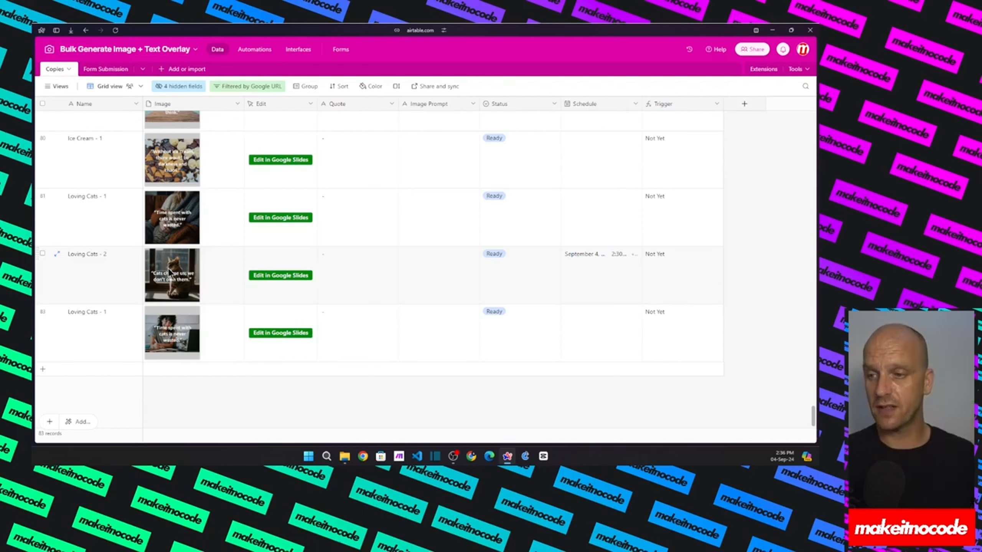
click(604, 324)
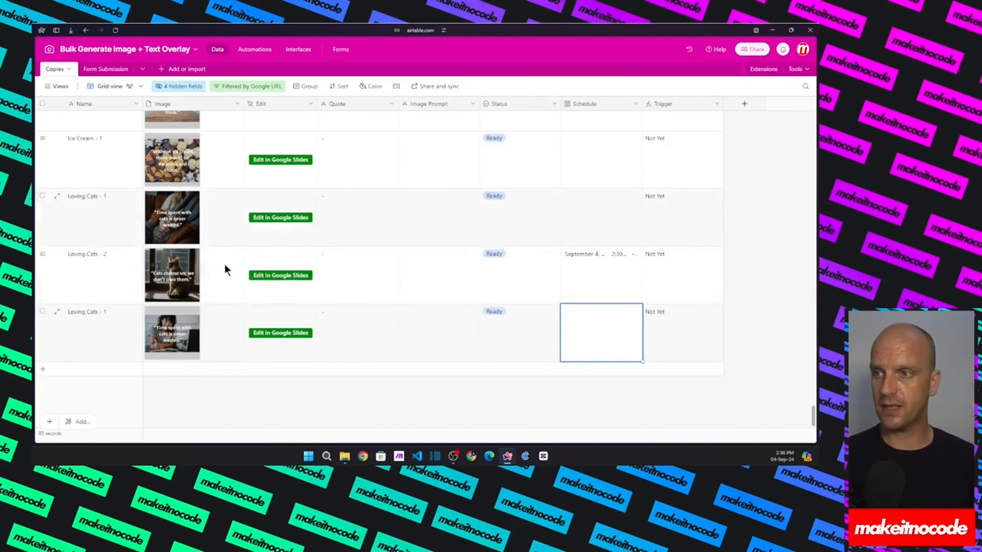
Switch to the browser space with quote examples, view The Good Quote's Instagram profile header, and return to the Google results for Facebook quotes
mouse_move(81, 352)
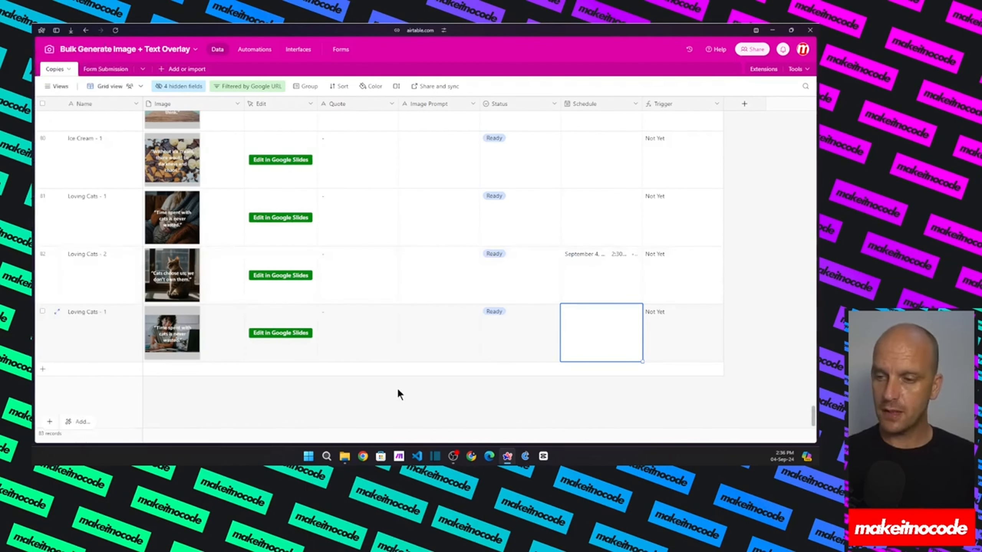
mouse_move(34, 209)
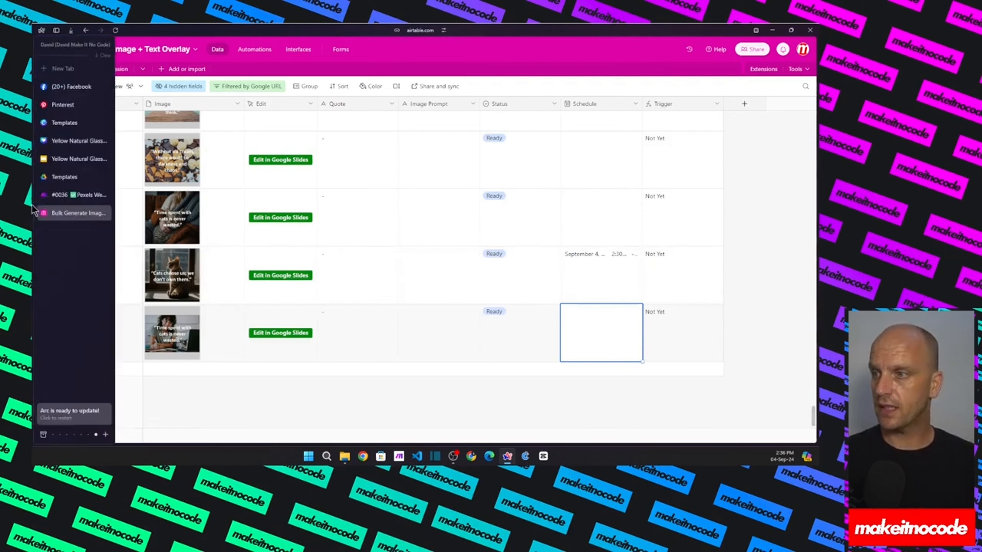
click(89, 435)
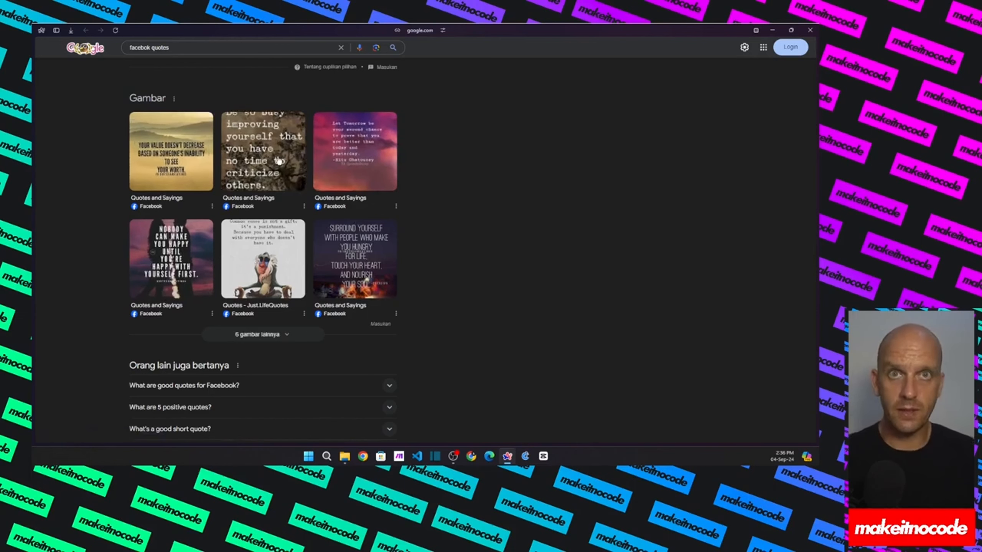
mouse_move(37, 141)
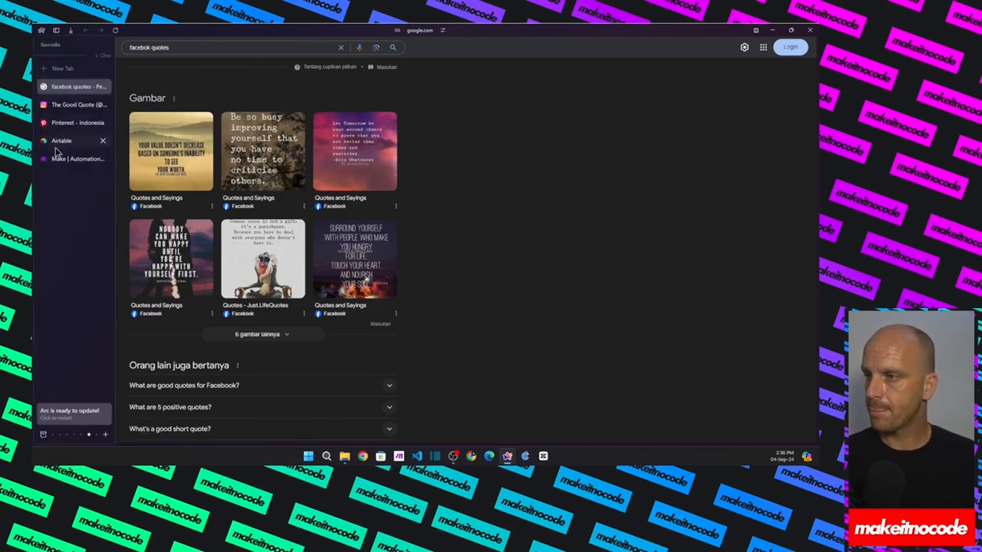
click(69, 108)
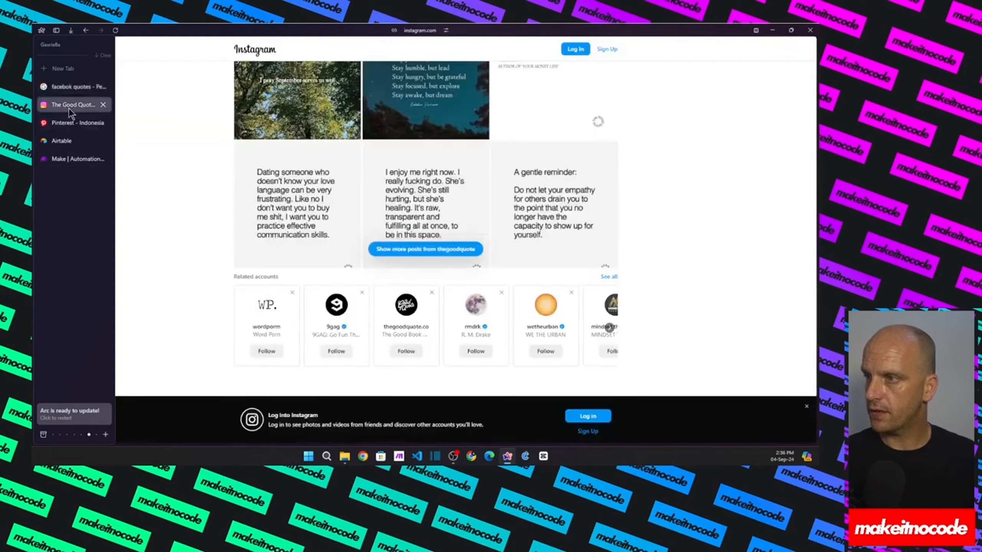
scroll(363, 157, up, 10)
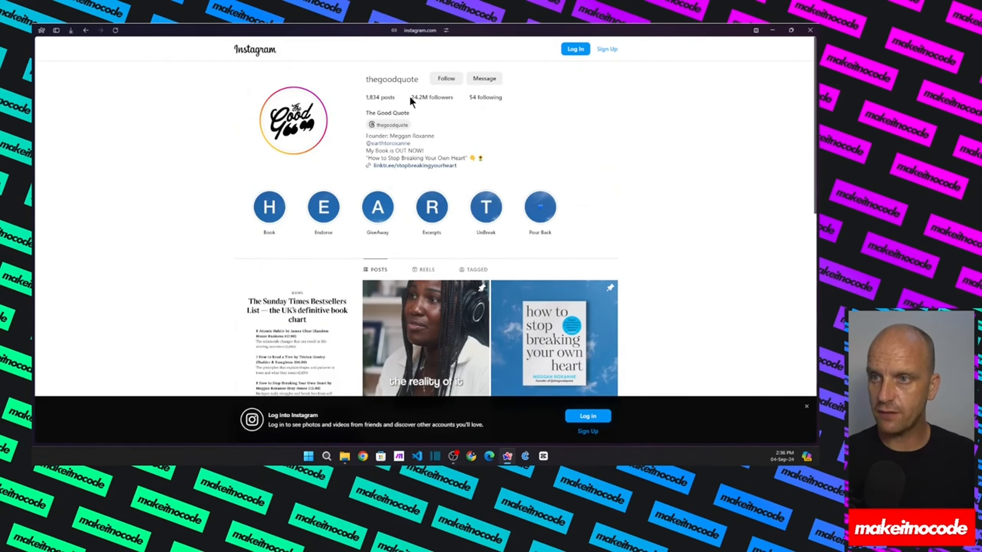
mouse_move(35, 150)
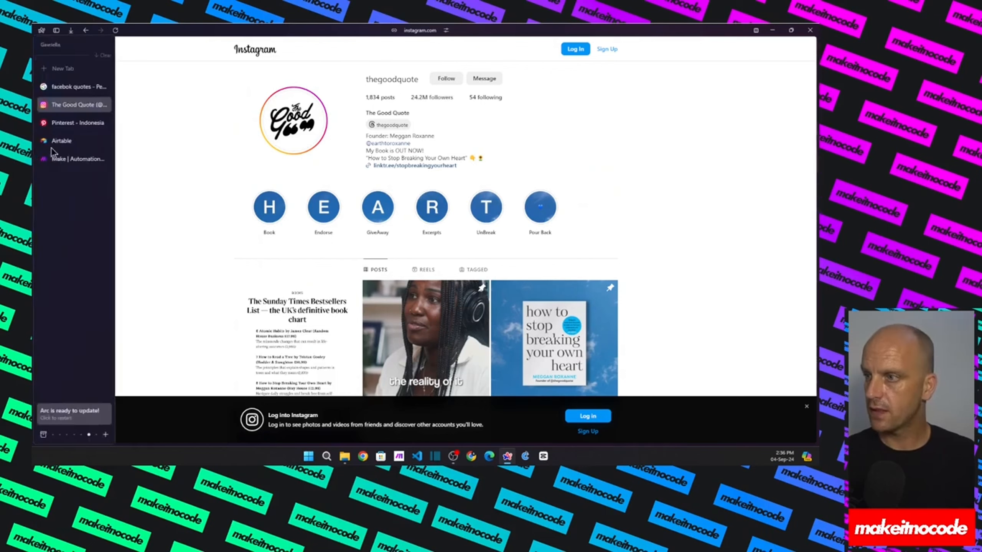
click(65, 87)
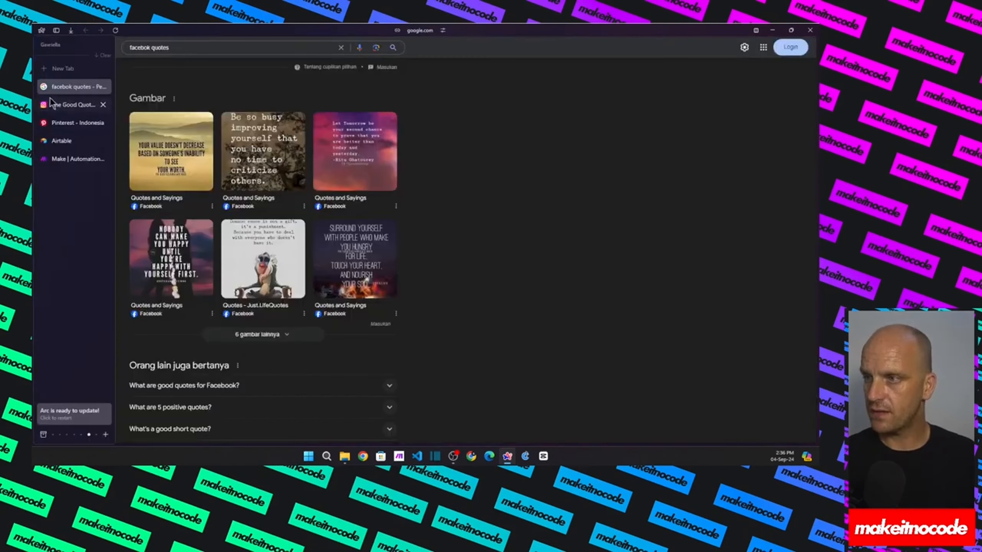
Switch to the Pinterest results for quotes and browse the example quote pins
click(72, 123)
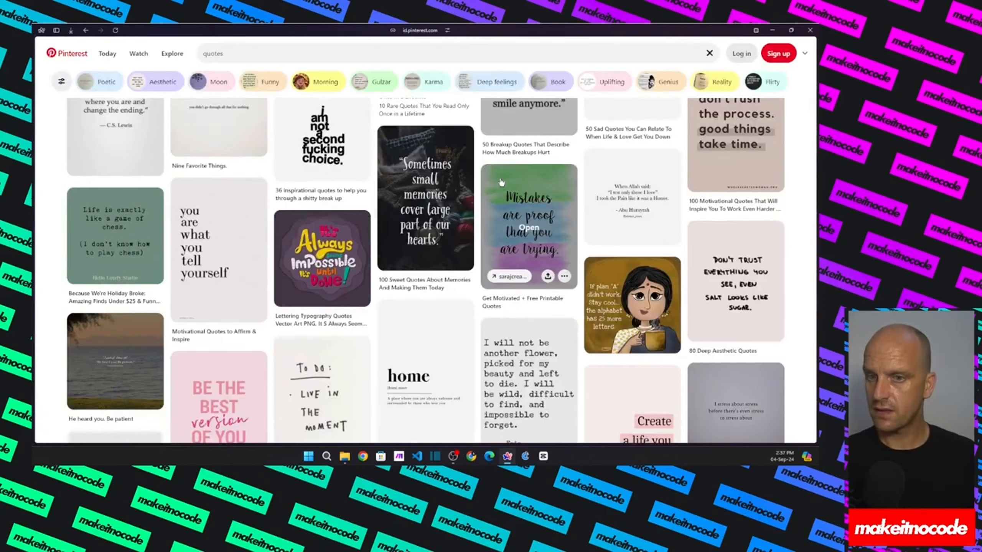
scroll(501, 182, up, 5)
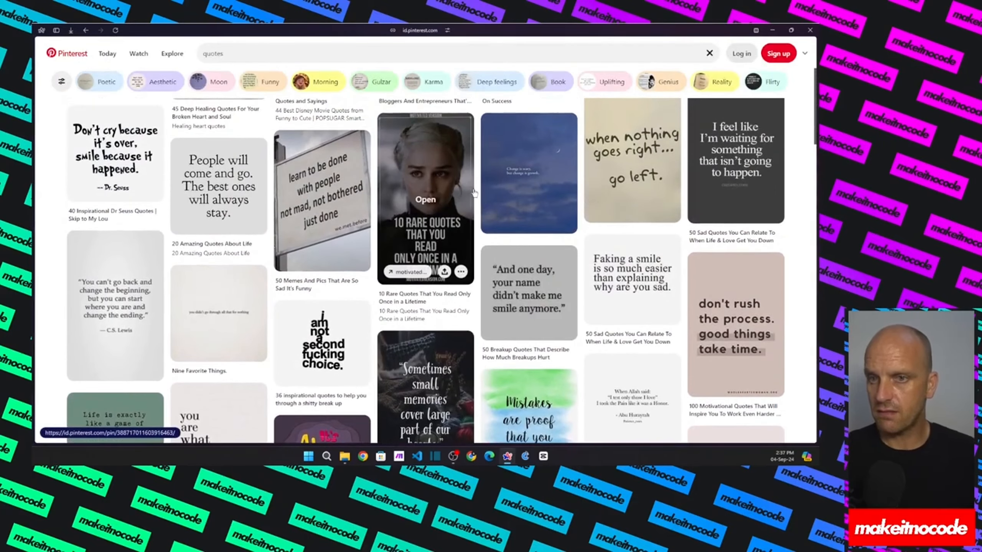
scroll(474, 193, up, 3)
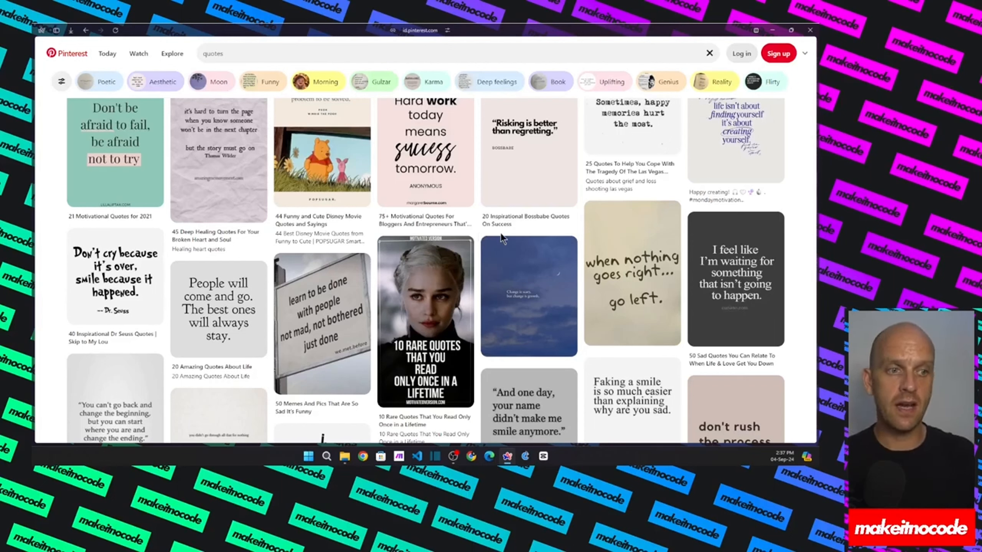
Return to the Airtable Copies table, preview the last Loving Cats - 2 record's image full size, and close it
mouse_move(44, 151)
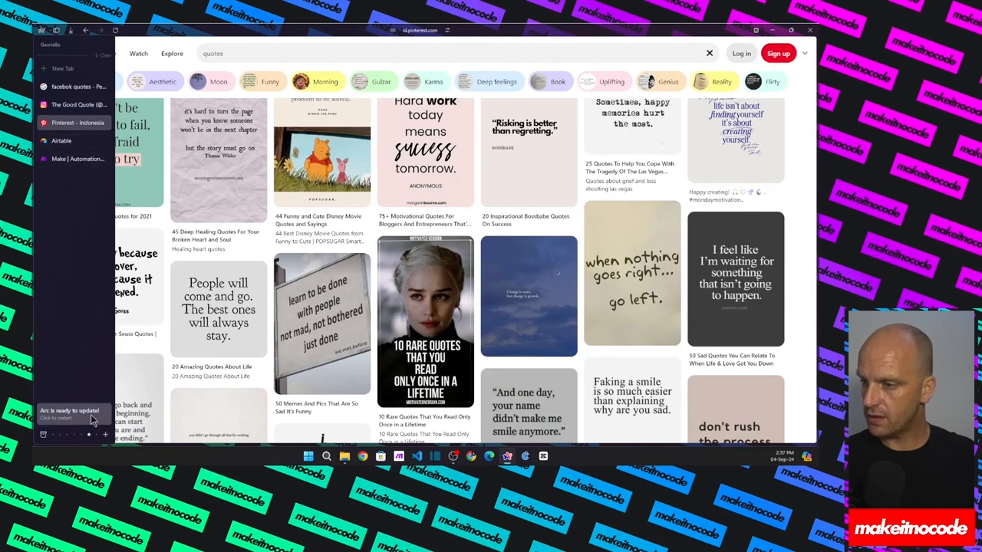
click(96, 435)
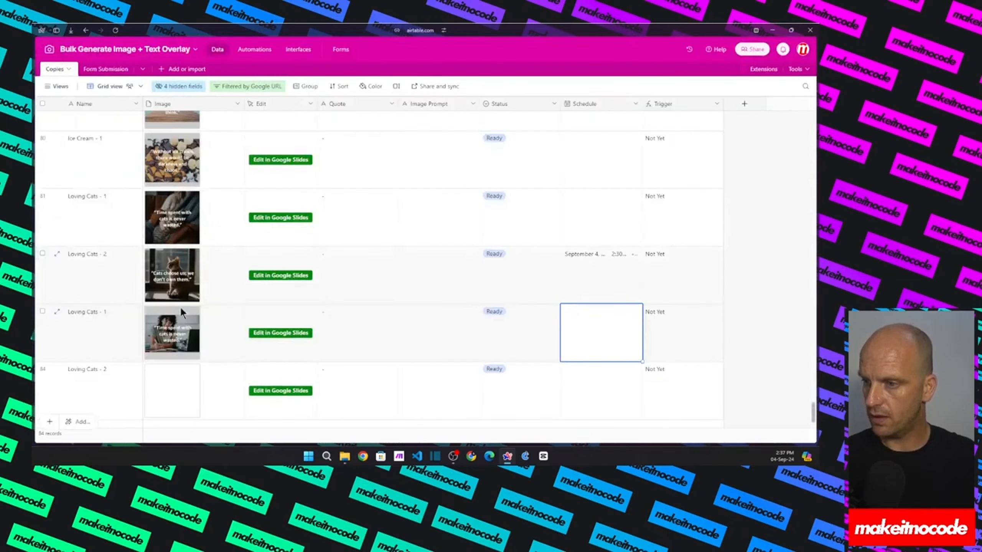
scroll(210, 327, down, 1)
click(172, 346)
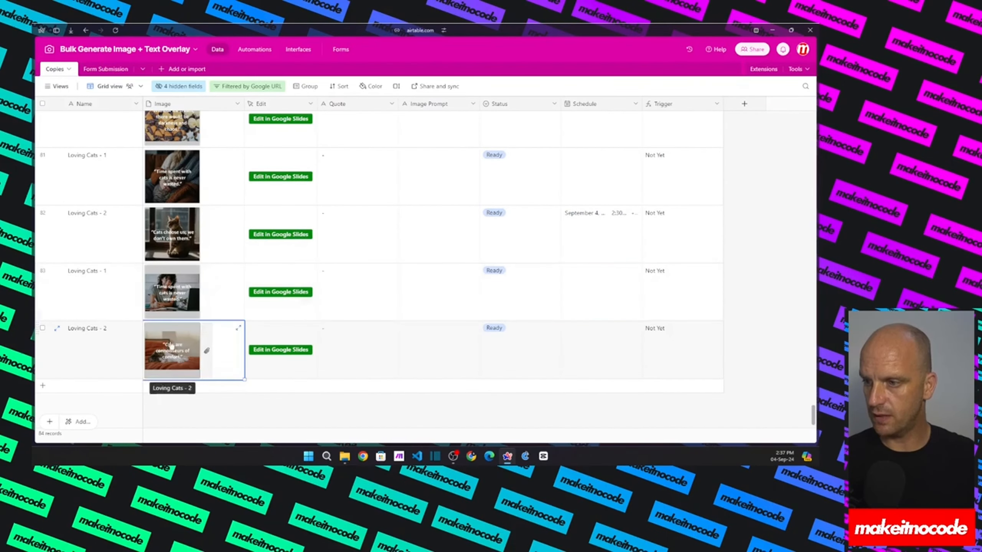
click(238, 327)
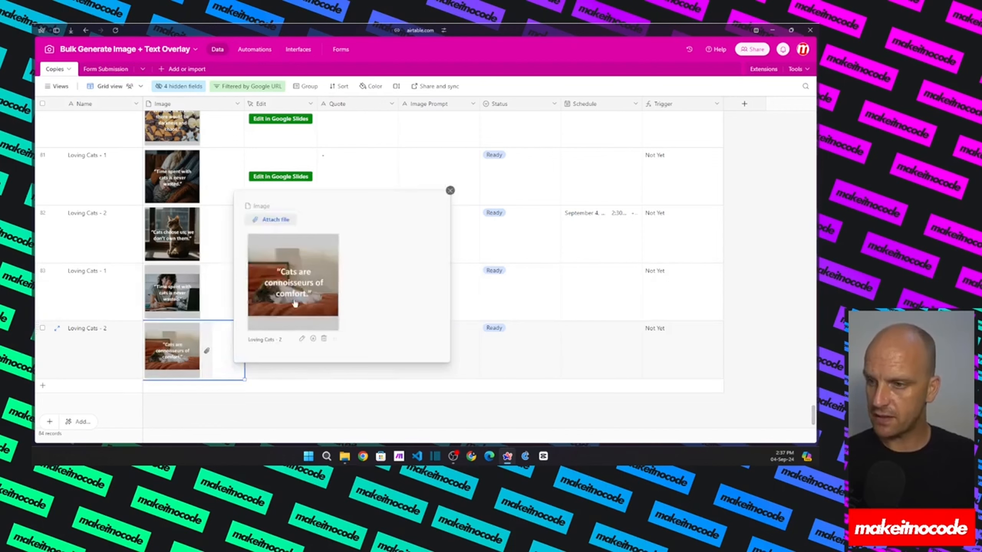
click(301, 273)
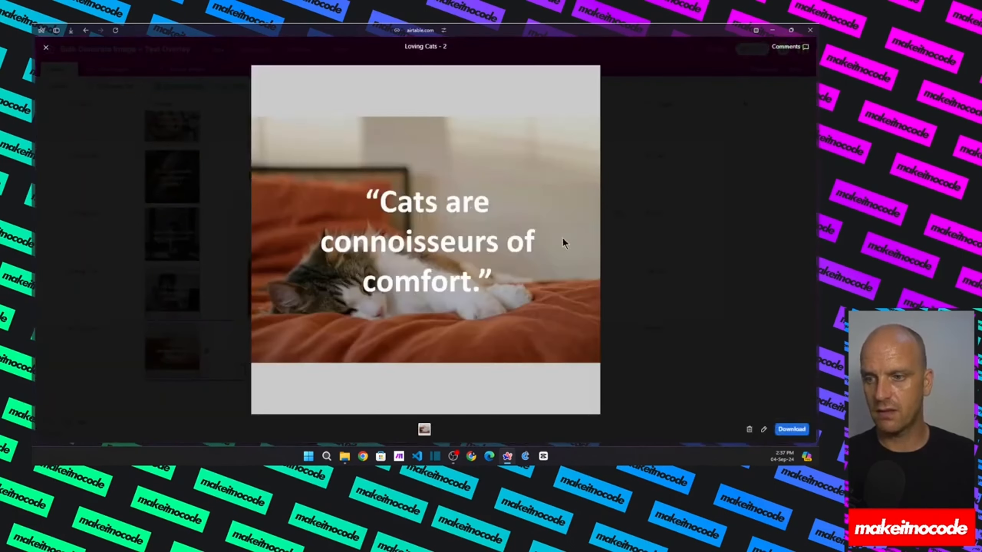
click(645, 232)
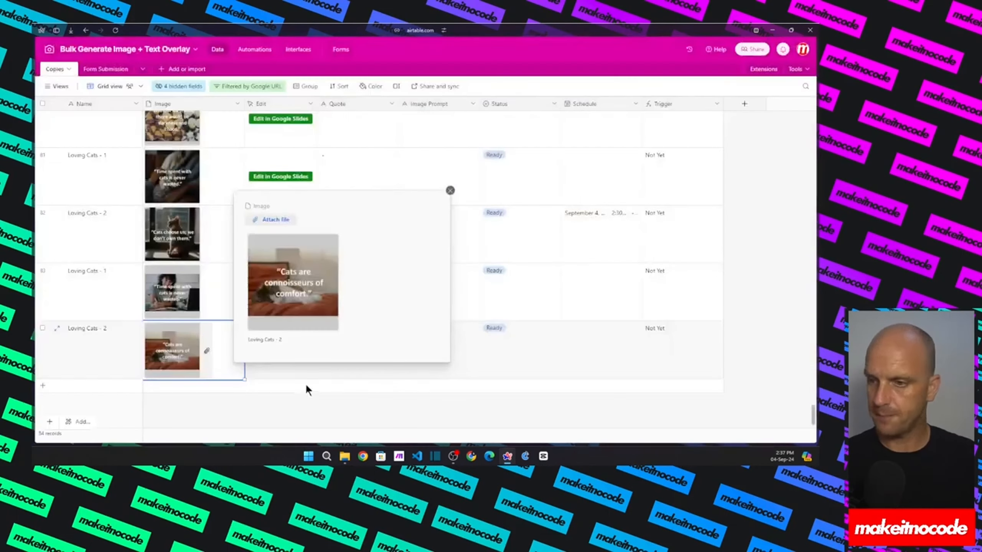
click(349, 390)
Open the last Loving Cats - 2 record in Google Slides, enlarge and reposition the cat photo to cover the slide, and close the presentation
click(279, 350)
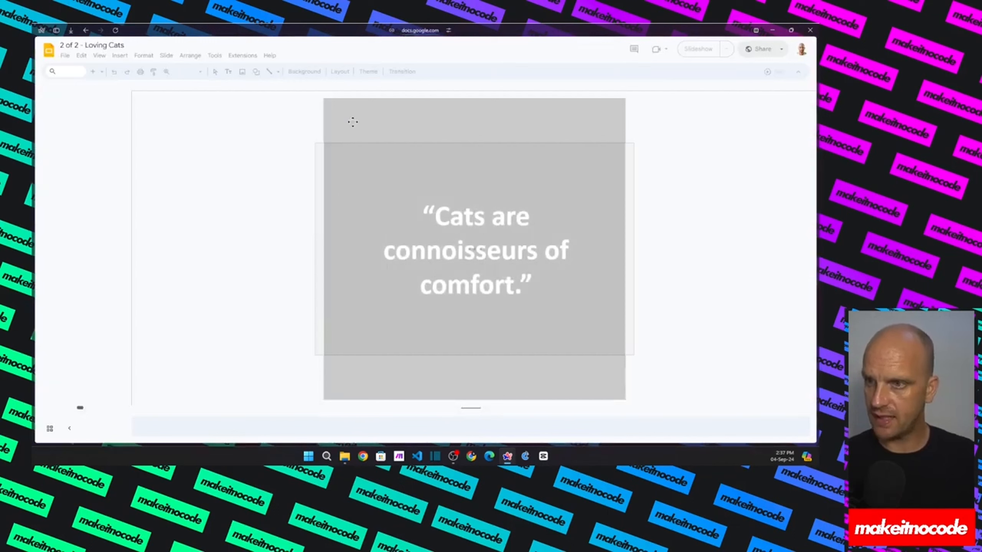
click(314, 152)
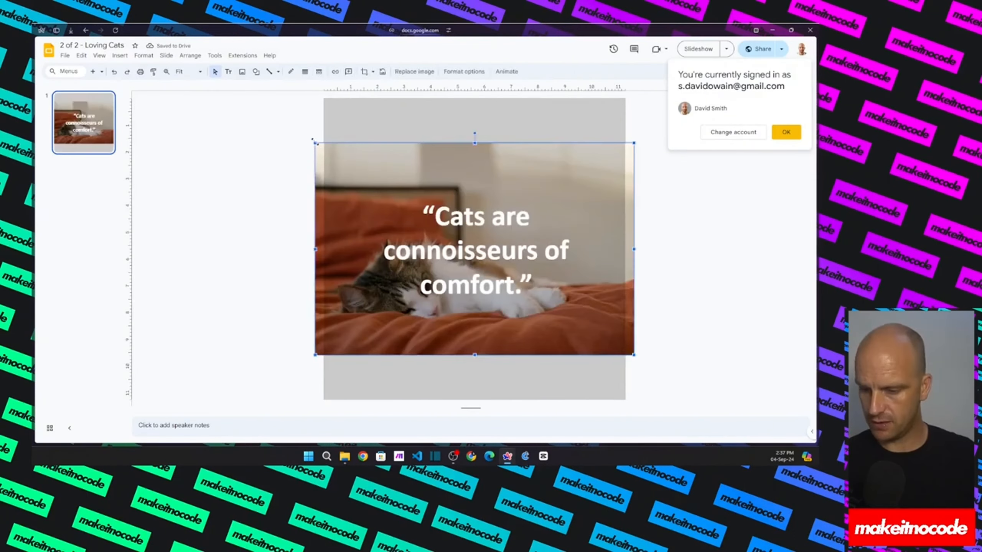
drag(315, 143, 248, 102)
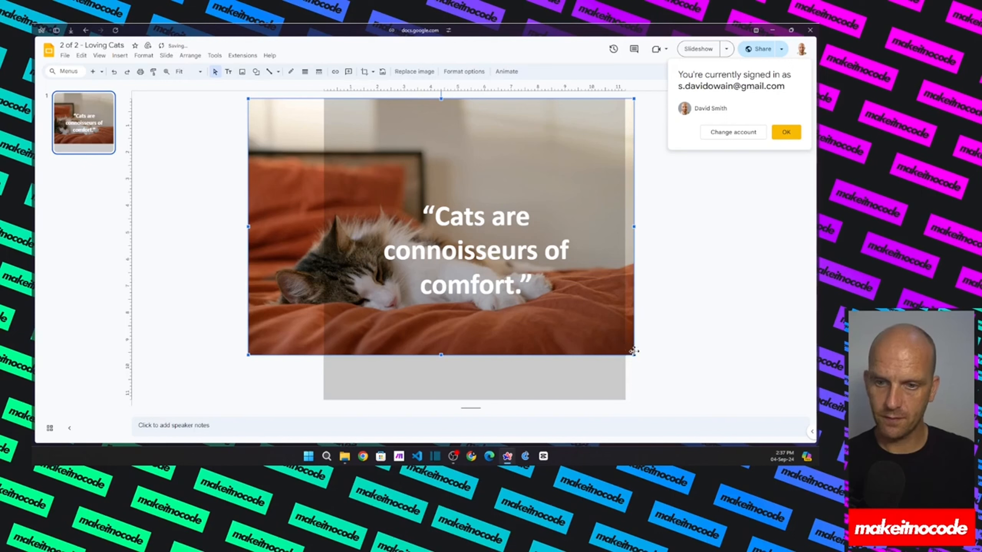
drag(633, 356, 703, 401)
drag(654, 328, 698, 331)
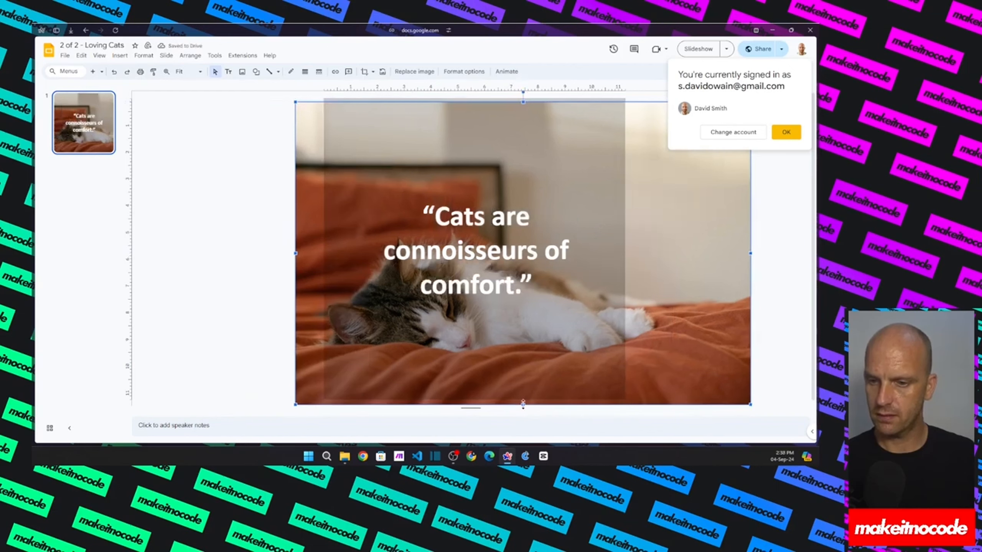
drag(523, 403, 523, 398)
mouse_move(37, 244)
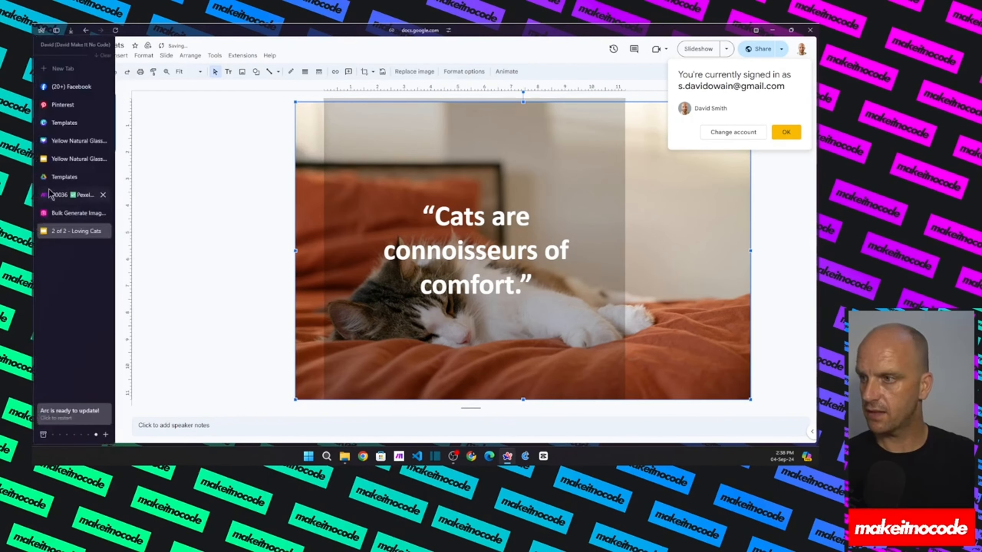
click(102, 232)
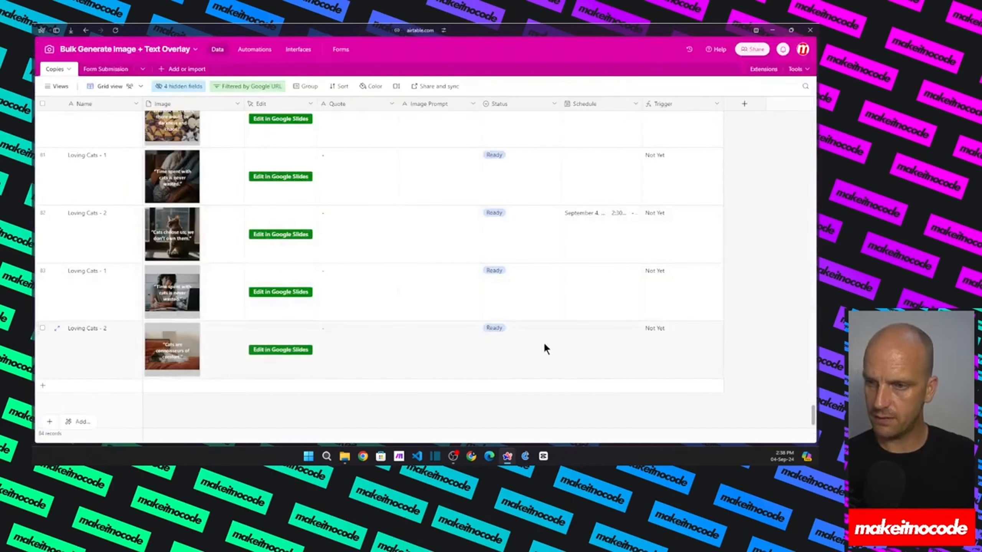
Set the Schedule of the last Loving Cats - 2 record to today
click(613, 350)
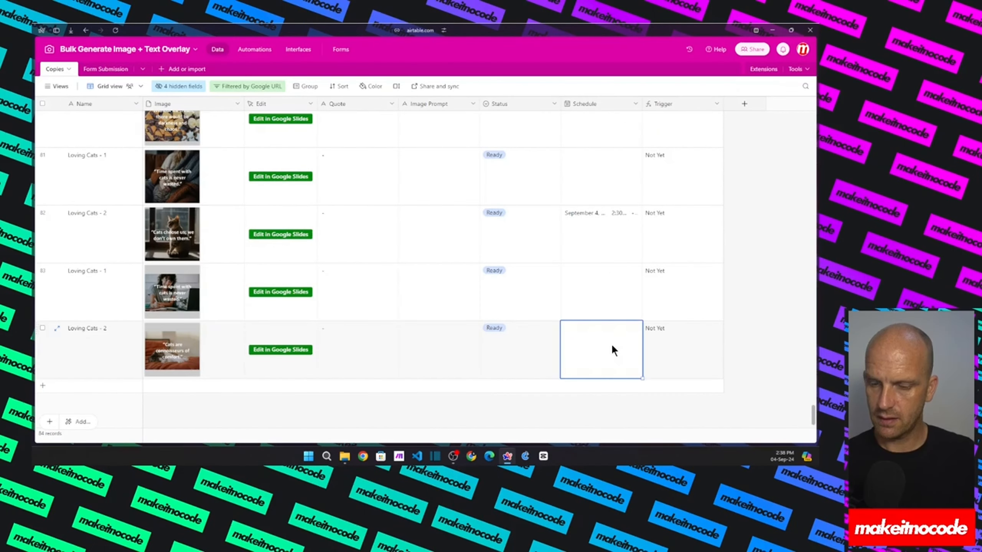
click(587, 343)
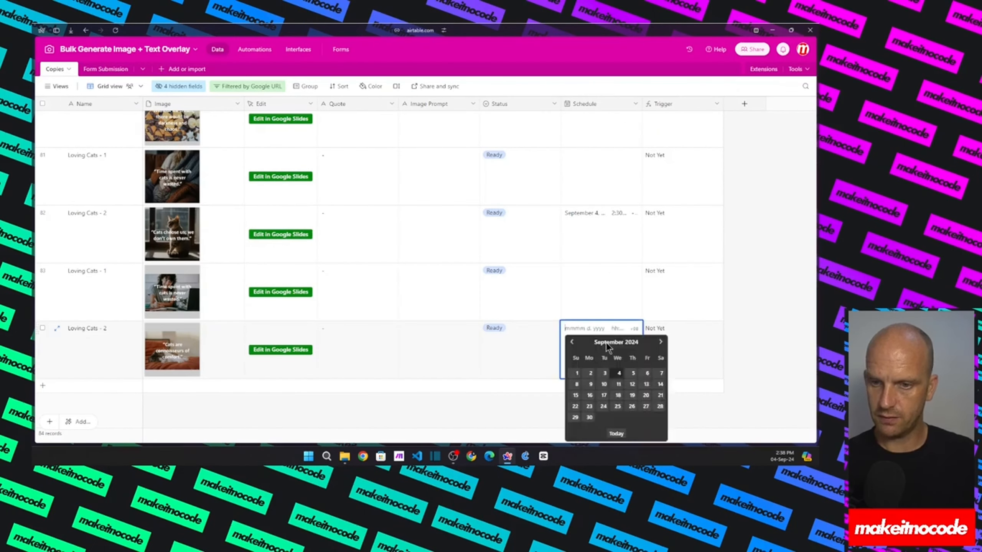
click(616, 434)
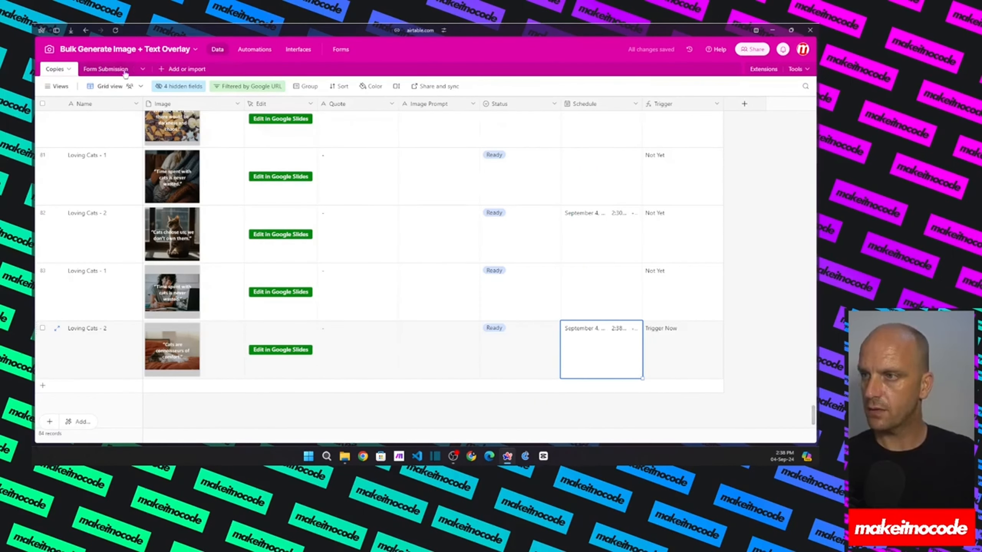
Open the Pexels Post To Socials automation in Airtable, switch to Make, and run the Pexels Webhook scenario once
click(254, 49)
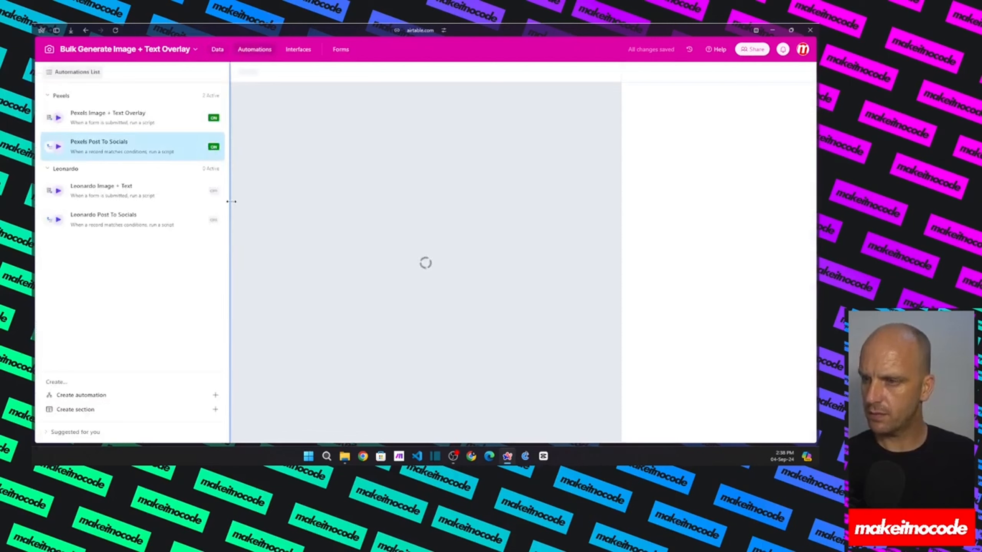
mouse_move(32, 126)
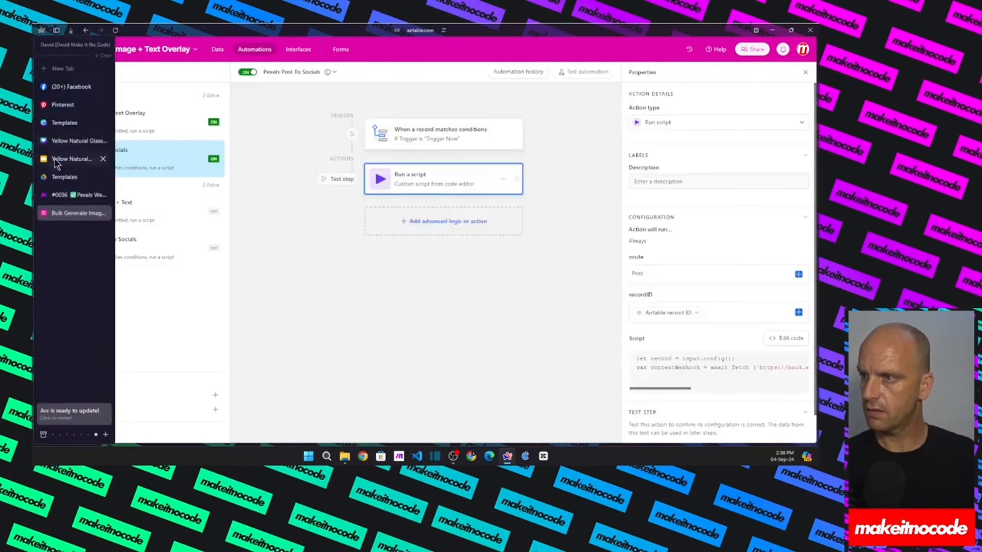
click(58, 194)
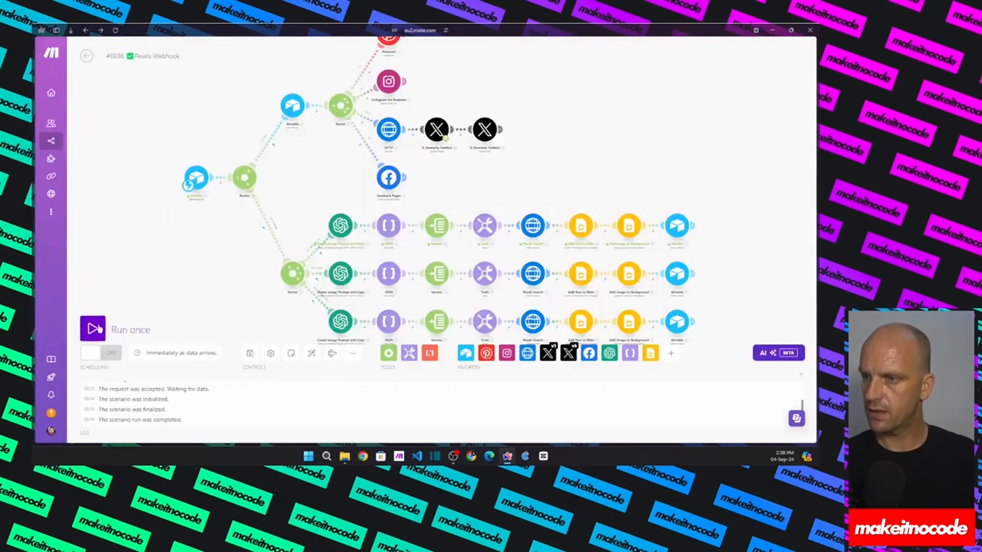
click(94, 329)
click(279, 362)
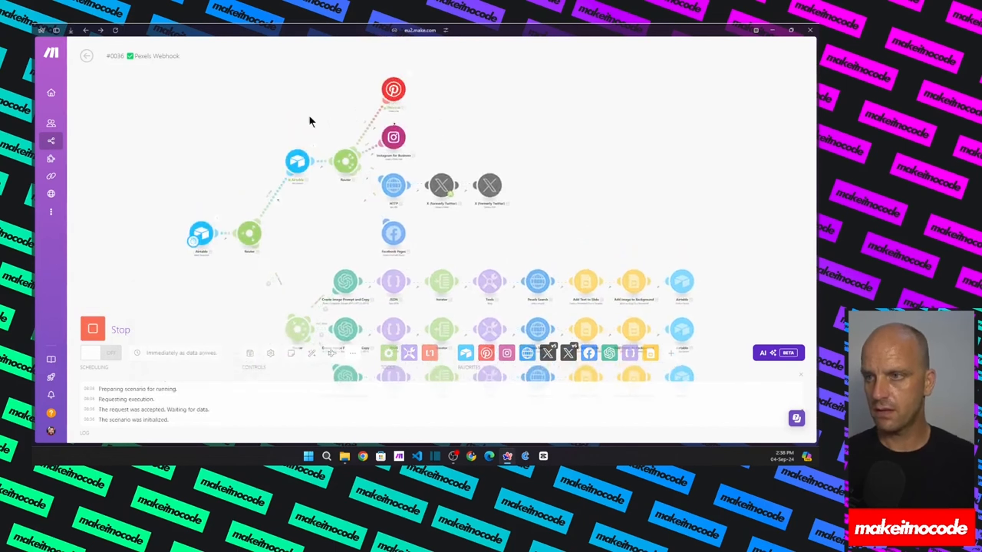
Switch to the Make It No Code Pinterest profile, reload it, and view its created pins
mouse_move(36, 279)
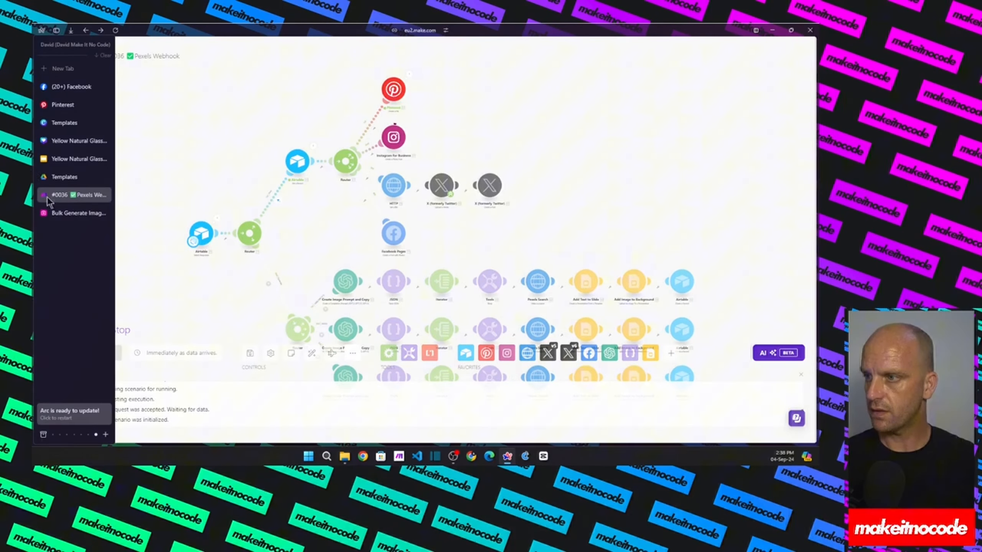
click(63, 105)
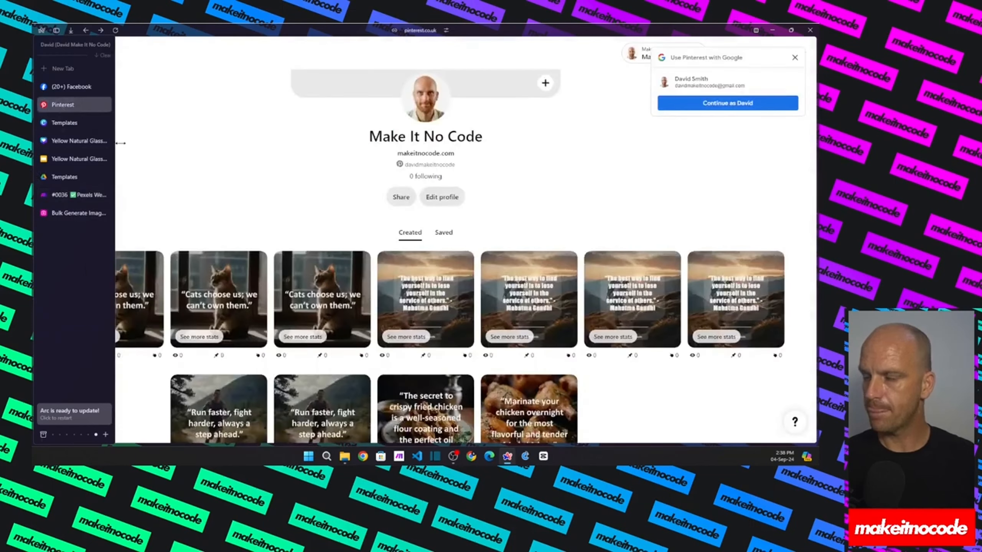
click(115, 30)
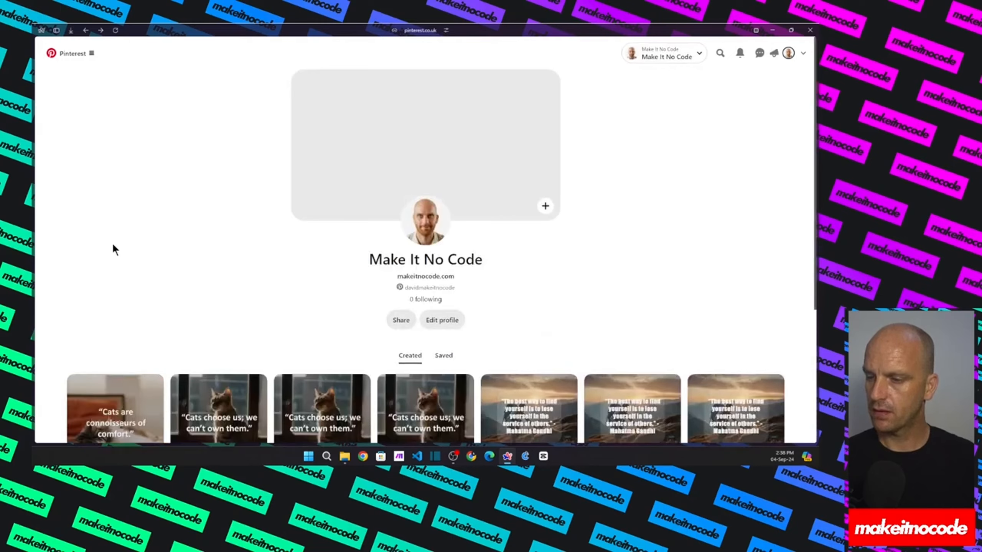
scroll(114, 251, down, 3)
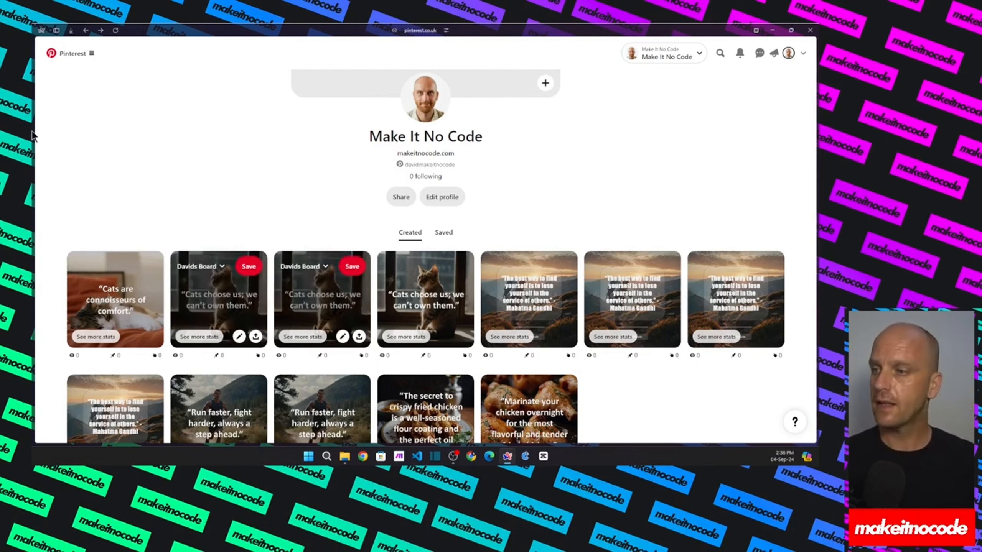
mouse_move(34, 186)
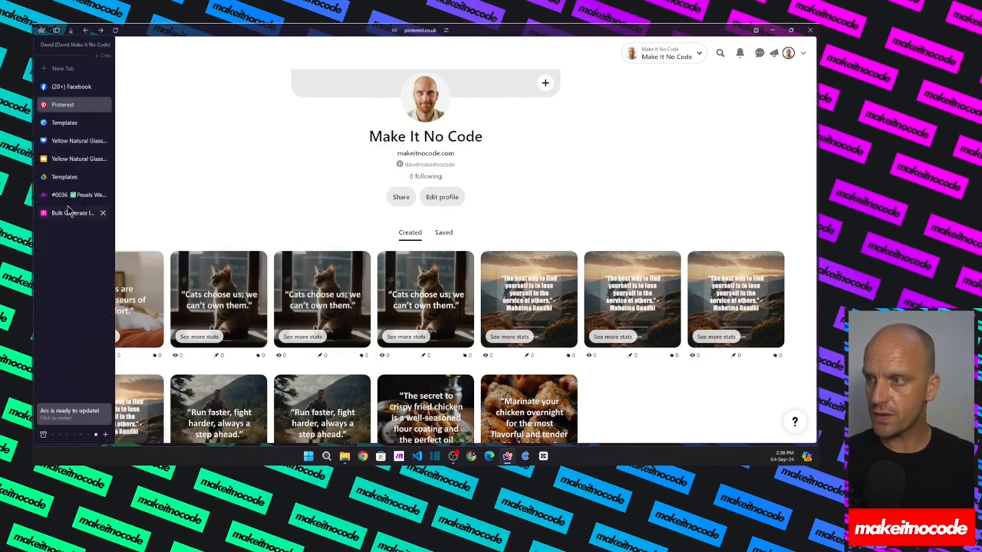